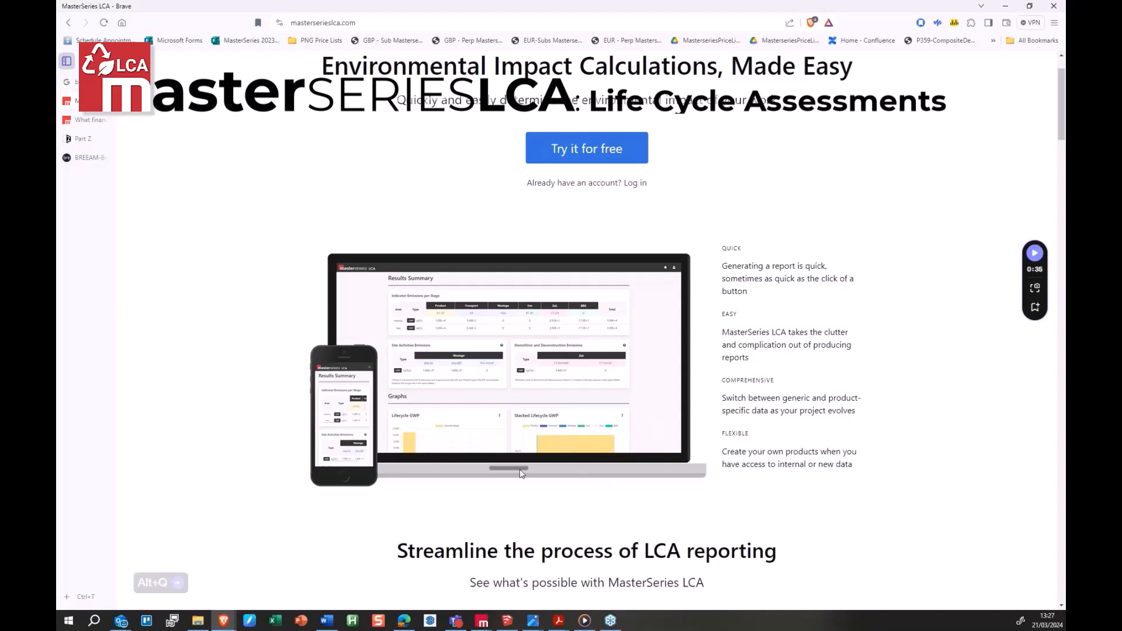
scroll(521, 472, "down", 1)
double_click(620, 7)
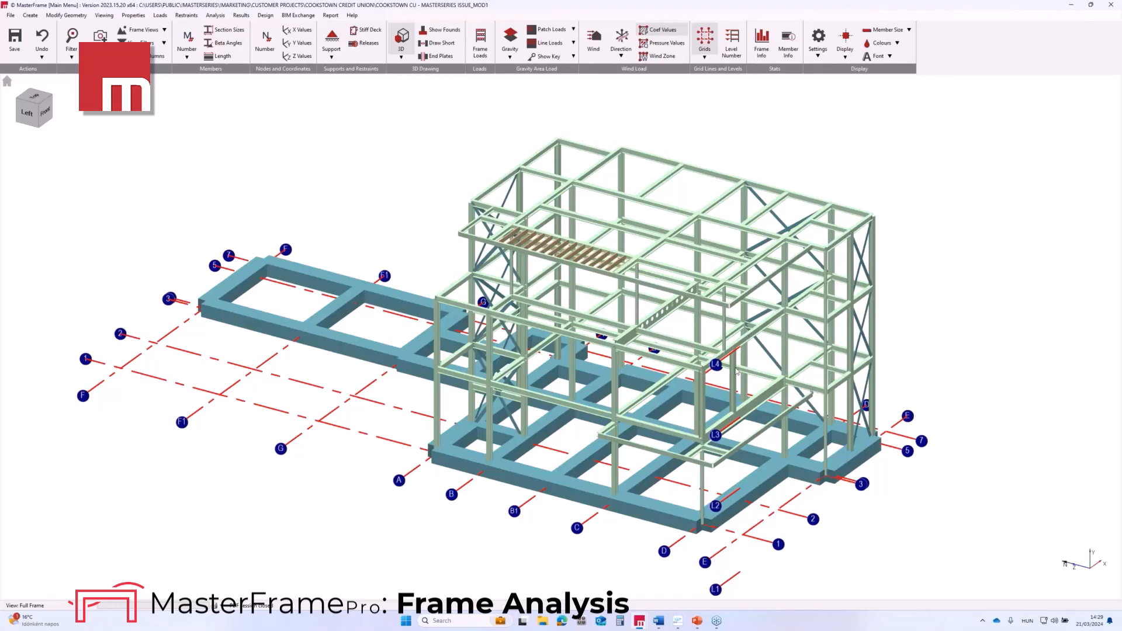
Step: Examine the 3D structural frame model from several sides, including its columns, bracing, floor beams and foundation beams
scroll(736, 371, "up", 4)
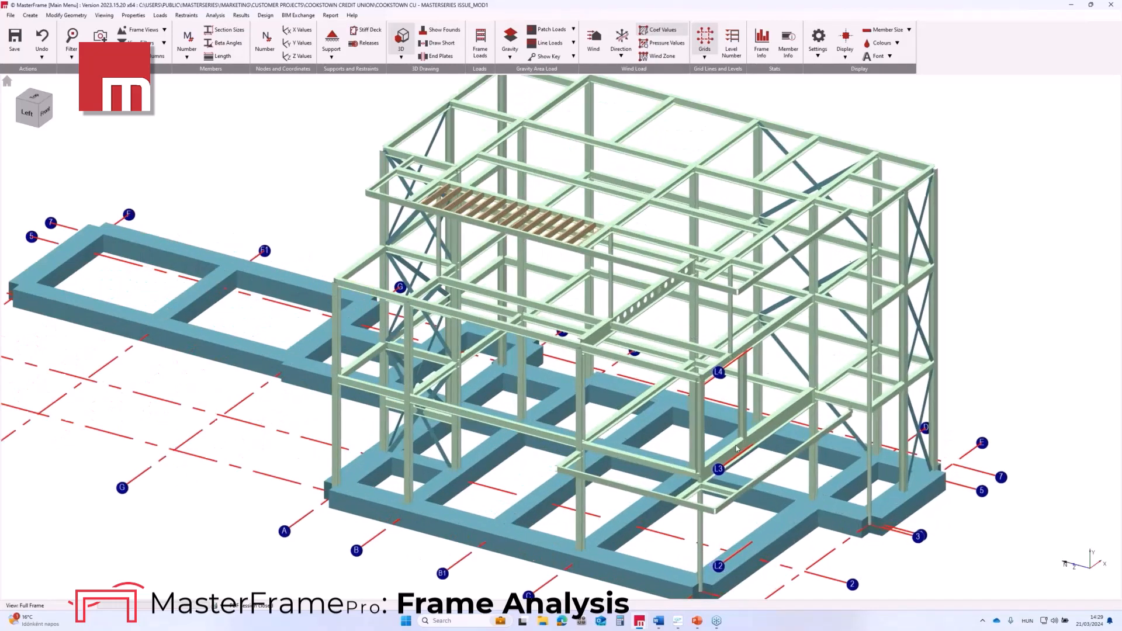
scroll(720, 423, "up", 1)
scroll(679, 414, "up", 1)
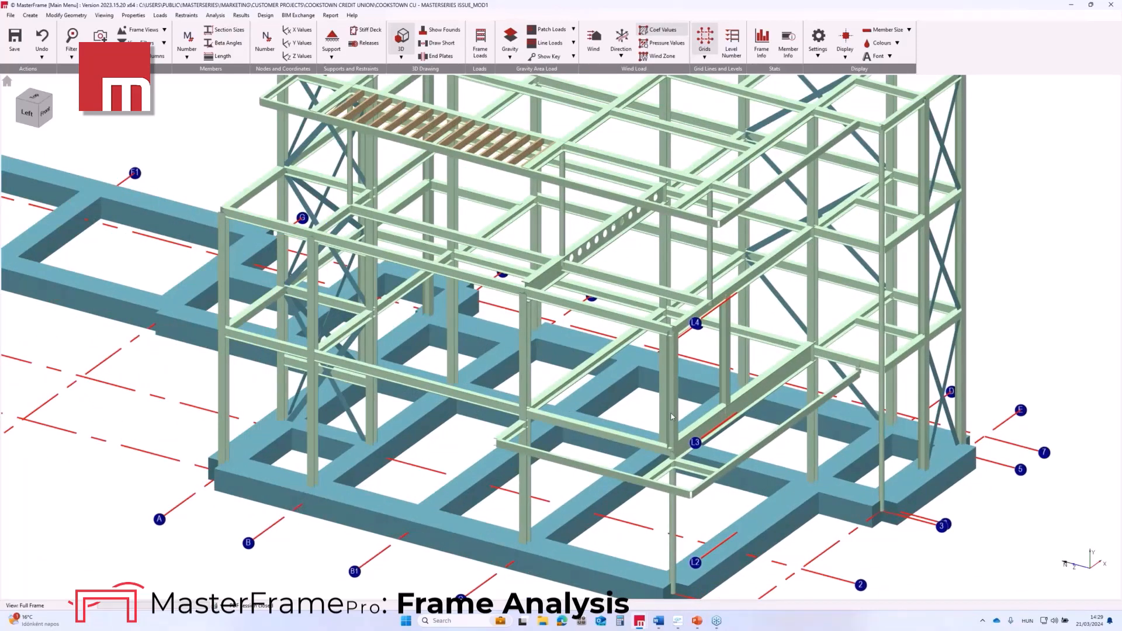
middle_click_drag(672, 417, 590, 338)
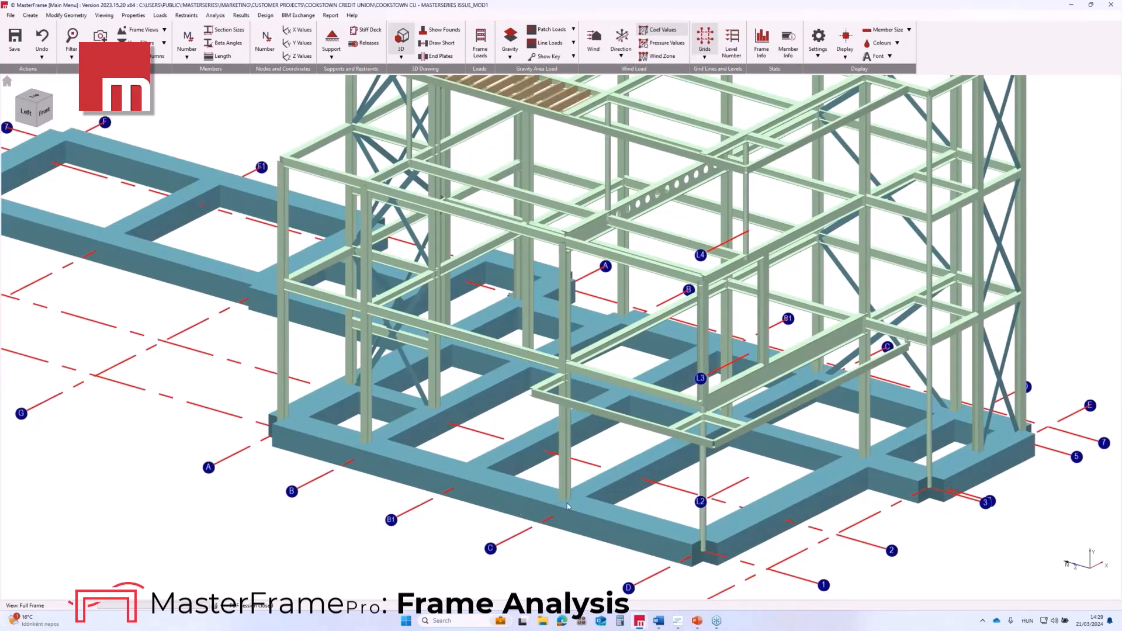
scroll(566, 506, "down", 2)
middle_click_drag(567, 506, 474, 322)
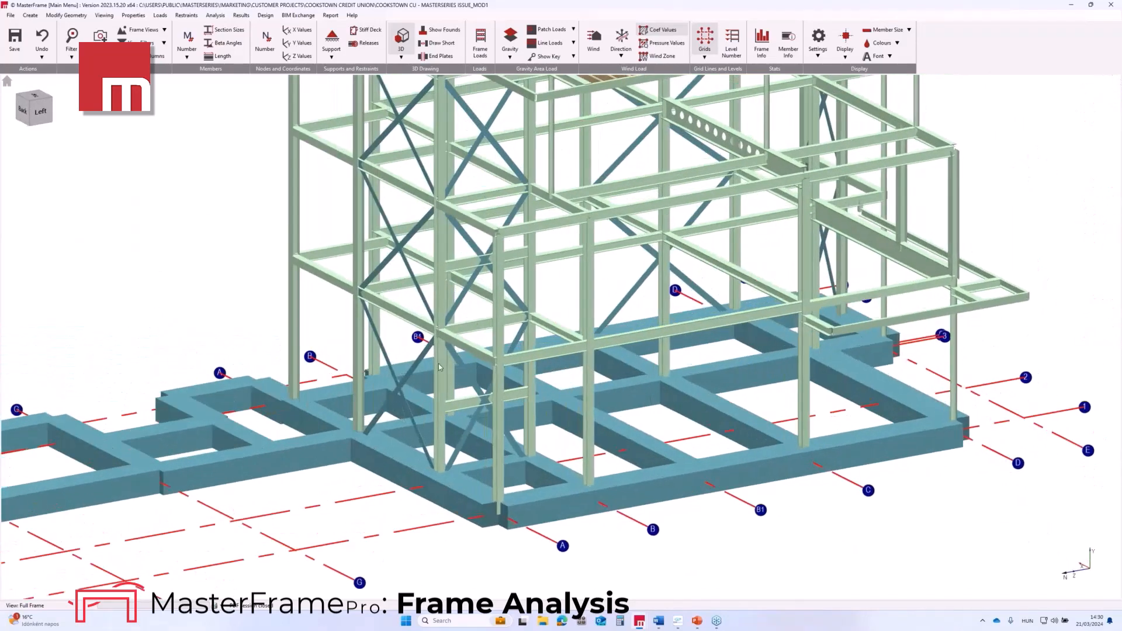
scroll(439, 366, "down", 1)
middle_click_drag(652, 339, 945, 408)
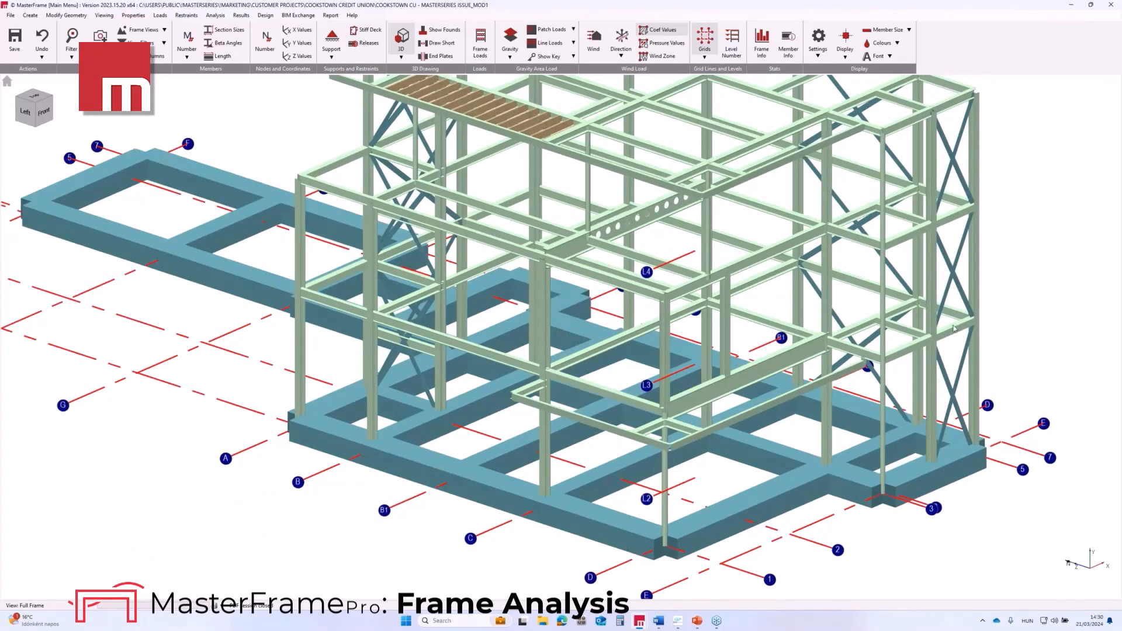
middle_click_drag(370, 113, 403, 218)
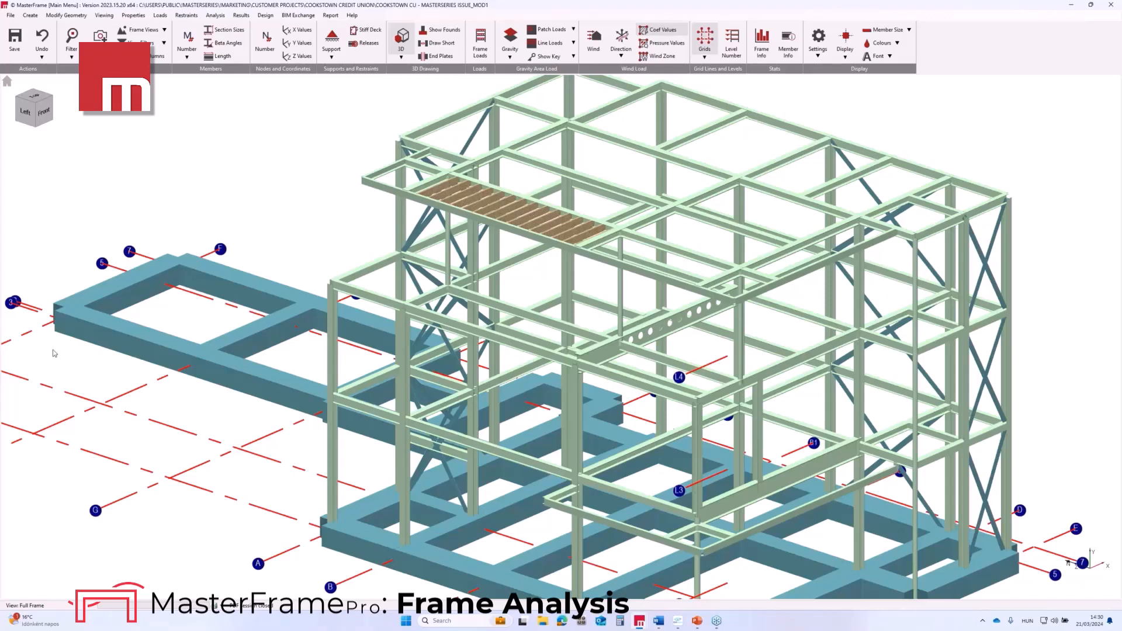
middle_click_drag(492, 344, 434, 347)
scroll(434, 347, "down", 1)
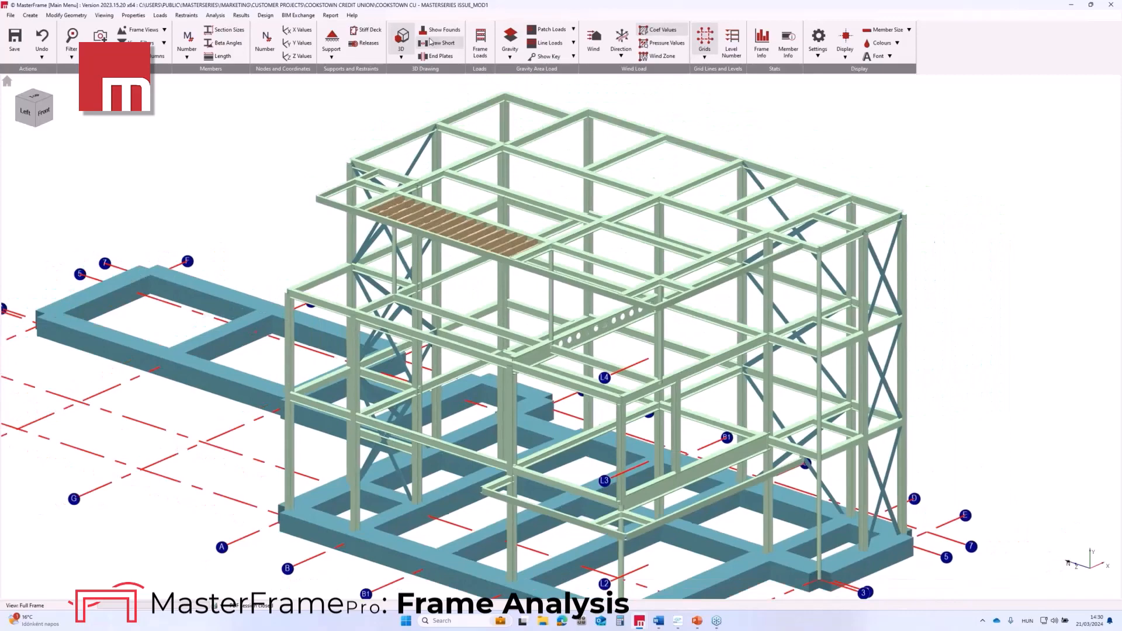
Step: Display the member end releases on the wireframe model and inspect them around the floors and foundation beams
left_click(368, 45)
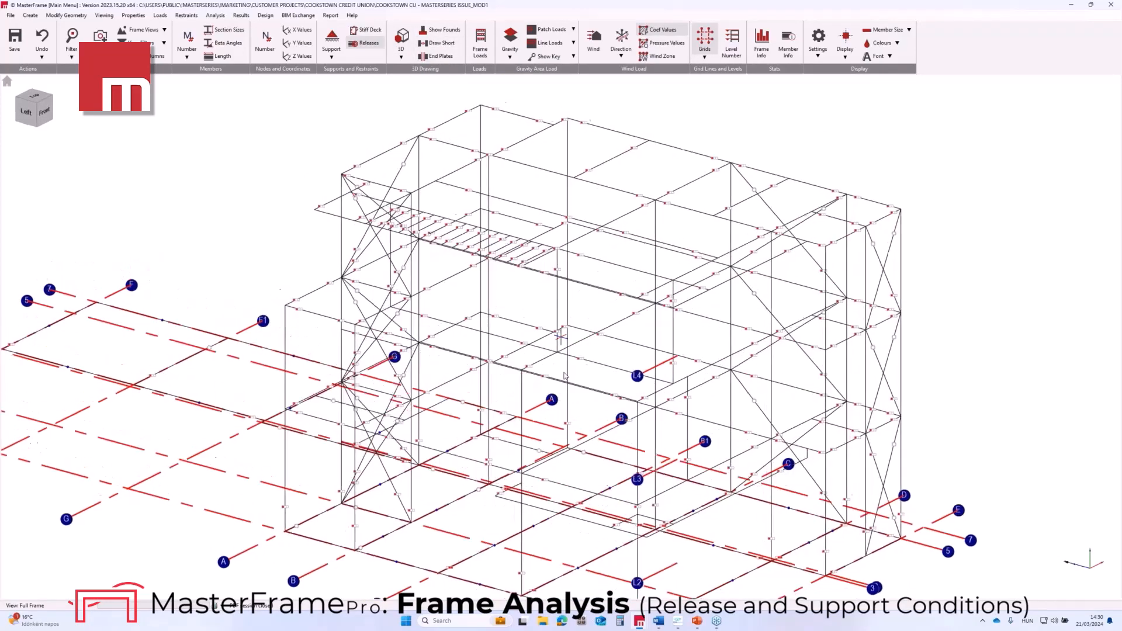
middle_click_drag(564, 376, 567, 453)
scroll(567, 453, "up", 5)
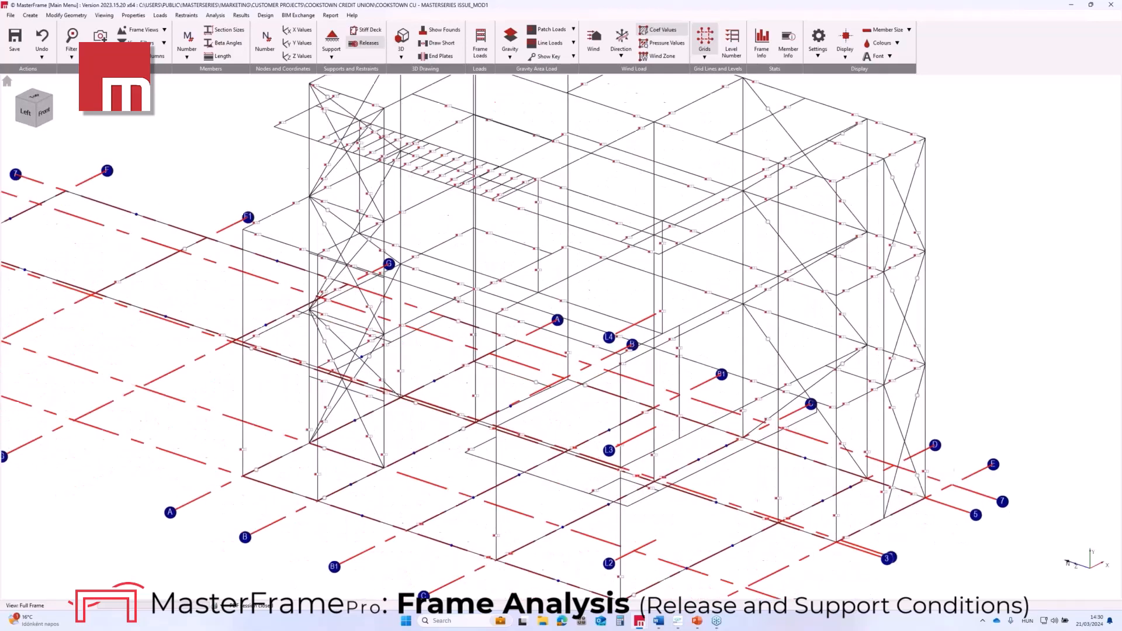
scroll(471, 419, "down", 1)
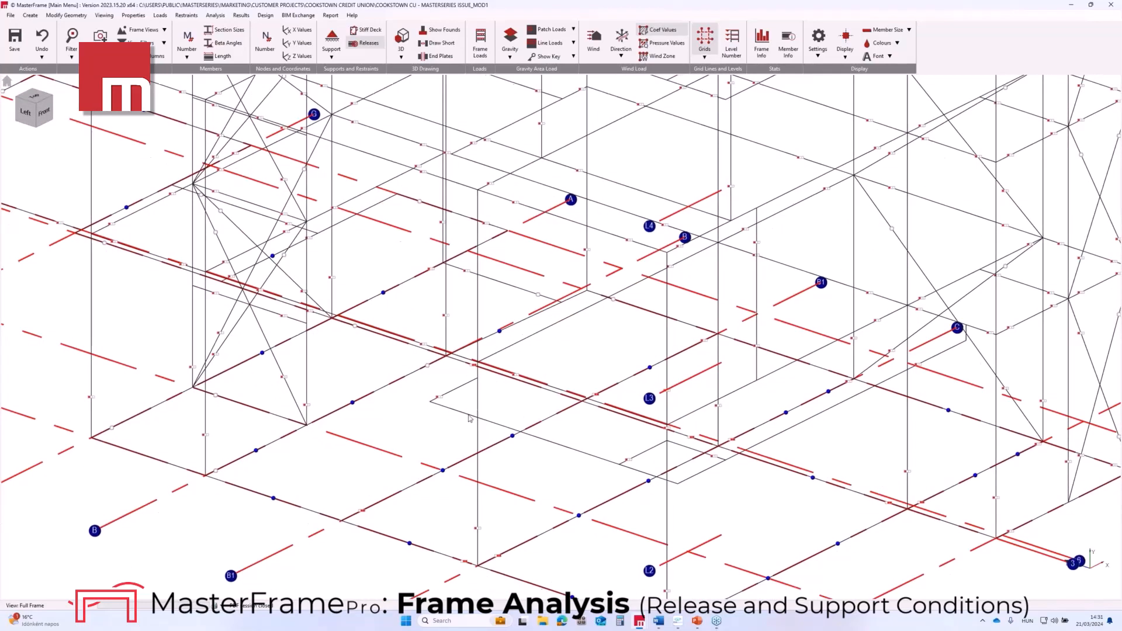
scroll(479, 401, "down", 1)
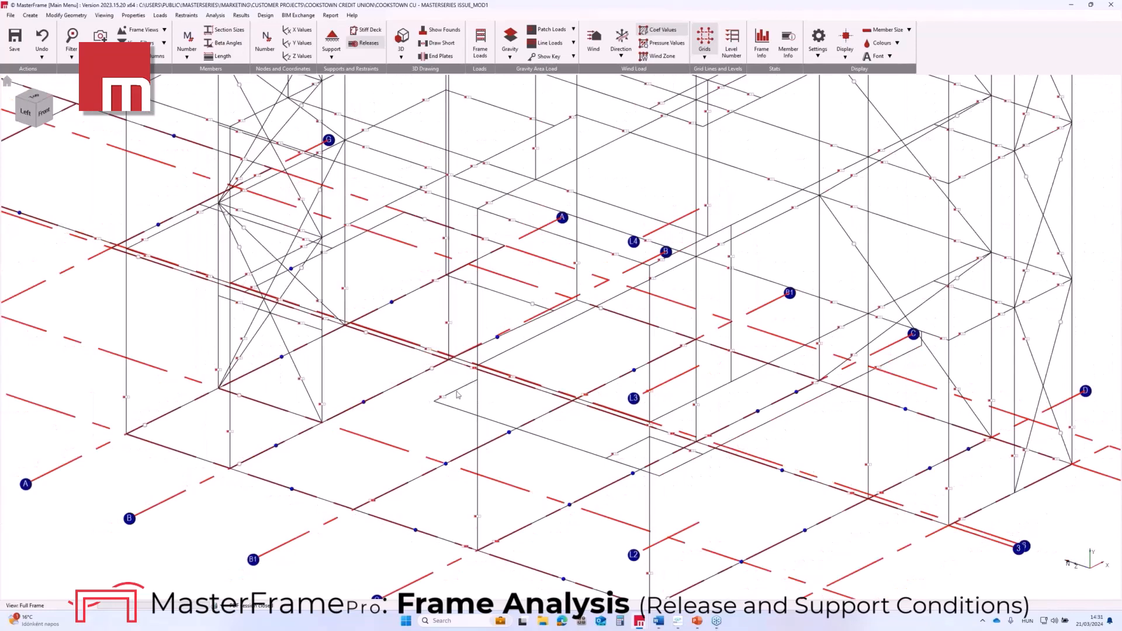
scroll(443, 399, "down", 1)
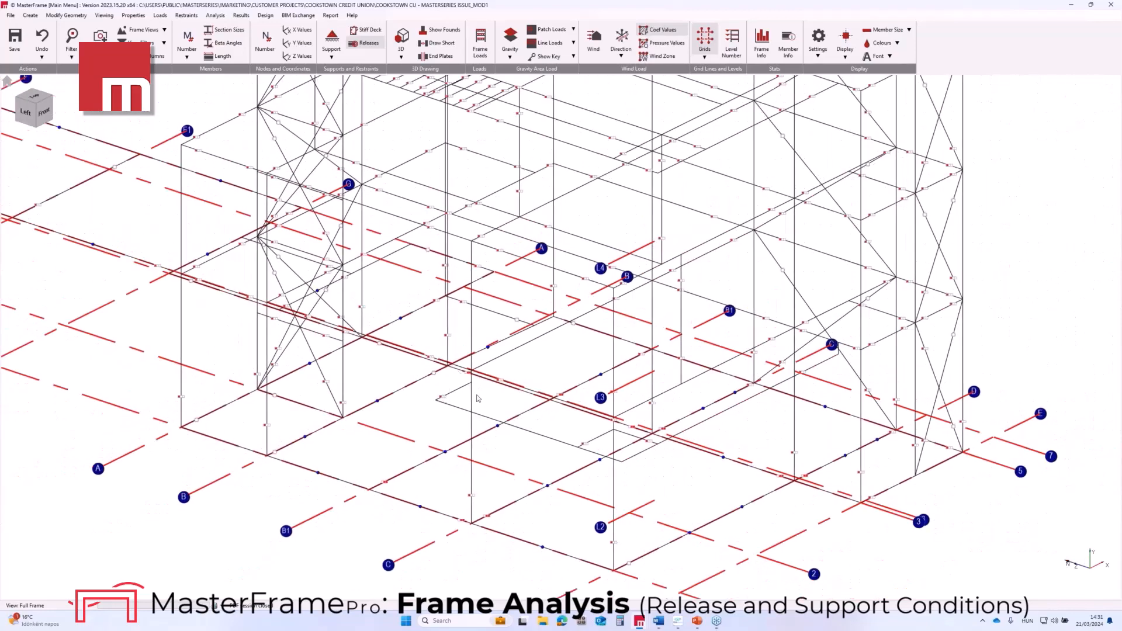
mouse_move(507, 291)
middle_mouse_down()
mouse_move(466, 382)
mouse_move(564, 345)
mouse_move(543, 310)
mouse_move(503, 280)
middle_mouse_up()
scroll(504, 275, "up", 4)
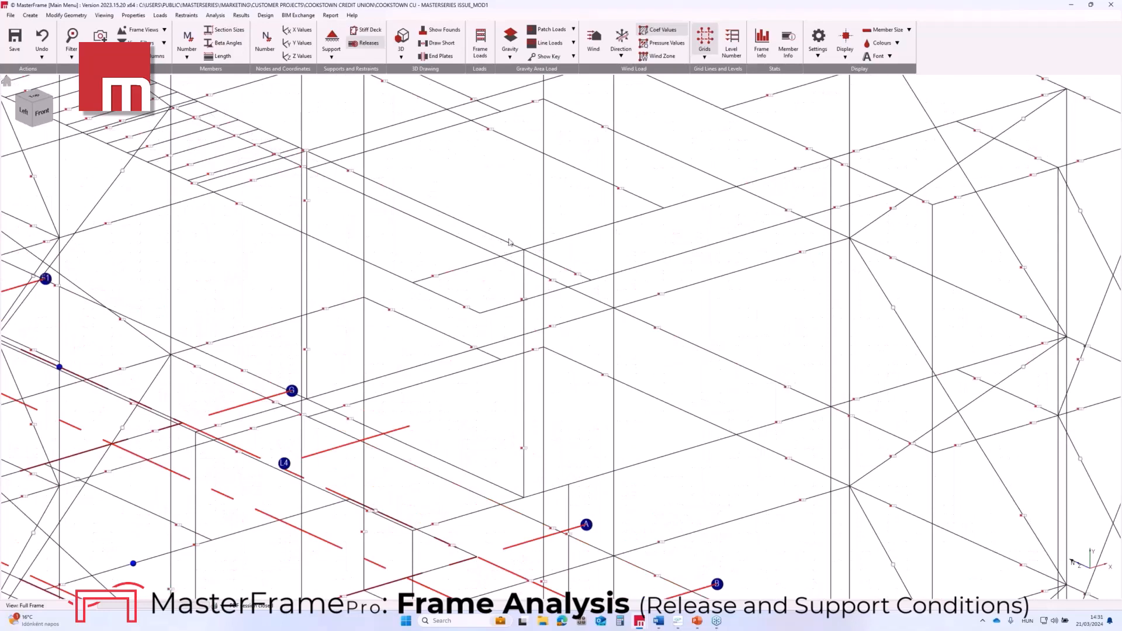
scroll(538, 256, "down", 8)
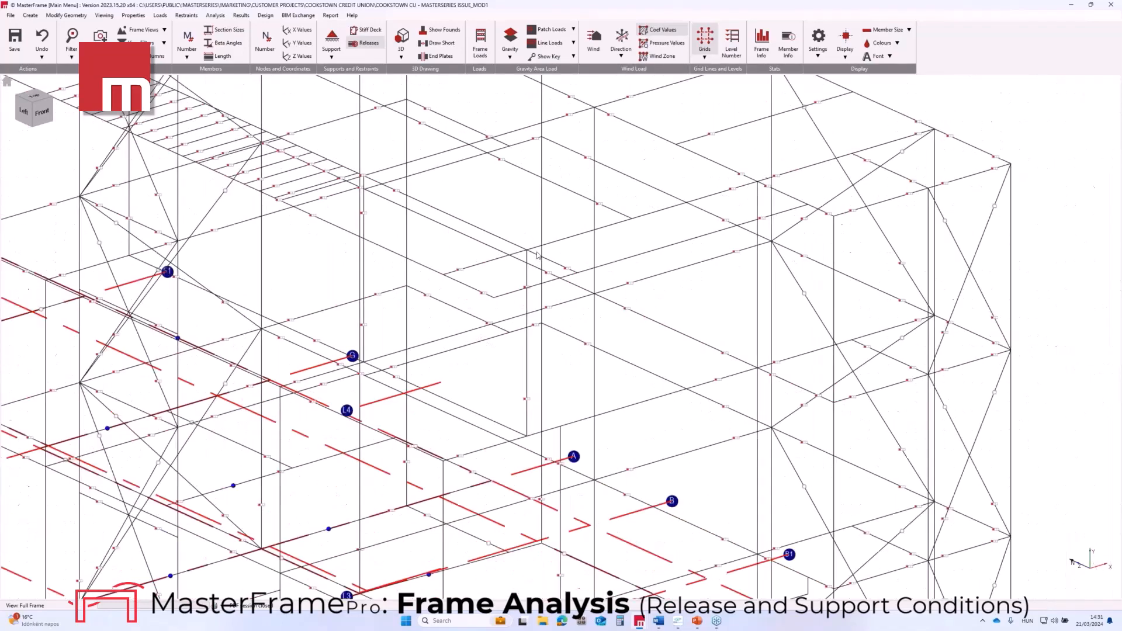
Step: Display the foundation supports without grid lines and open their horizontal restraint definition in the support editor
middle_click_drag(461, 320, 456, 322)
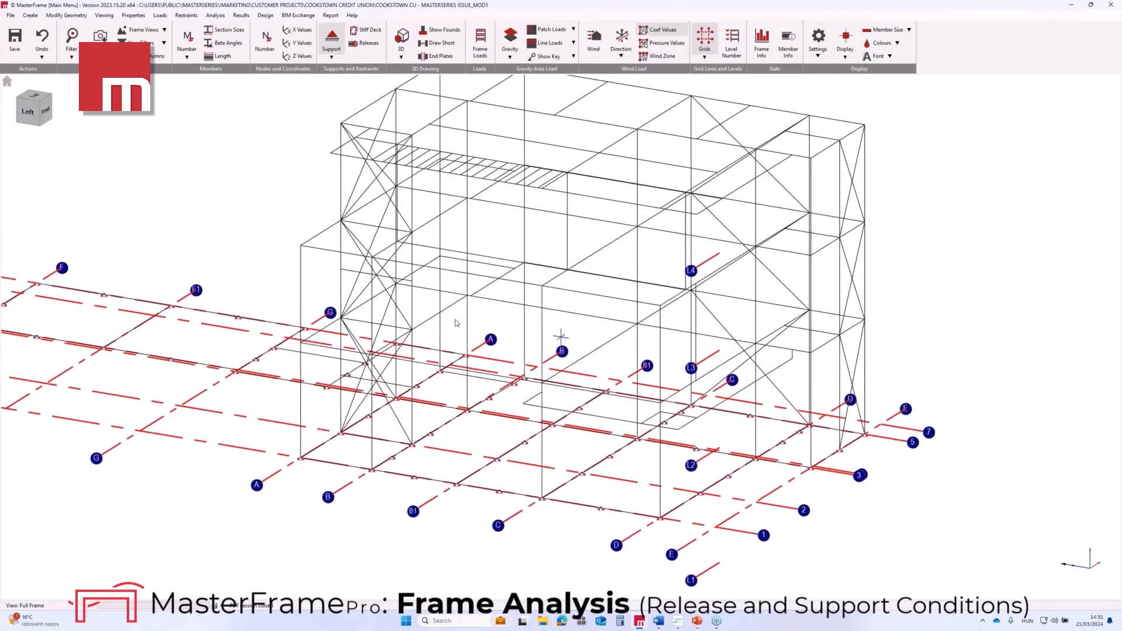
middle_click_drag(456, 323, 454, 321)
left_click(704, 41)
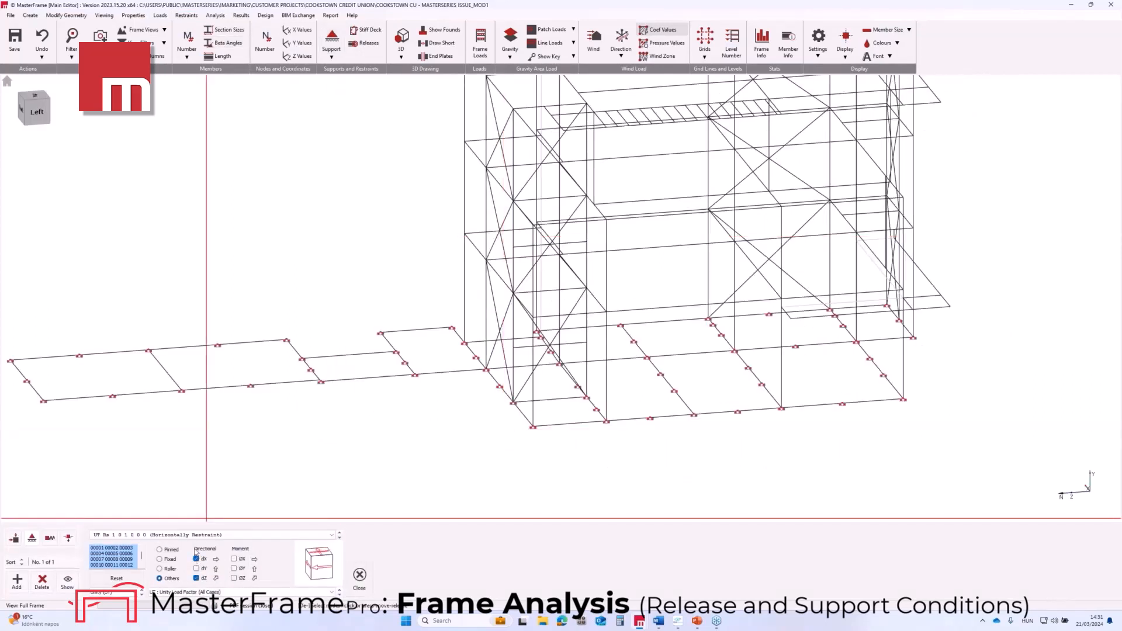
middle_click_drag(388, 371, 445, 365)
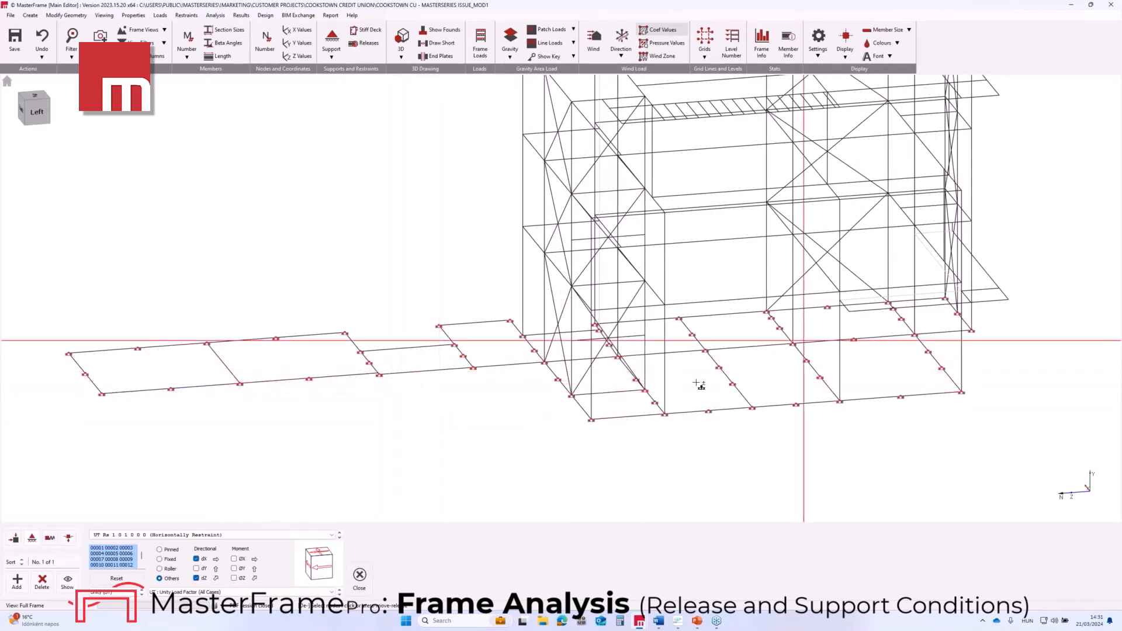
Step: View the vertical spring supports along the foundation beams in the support editor
left_click(51, 540)
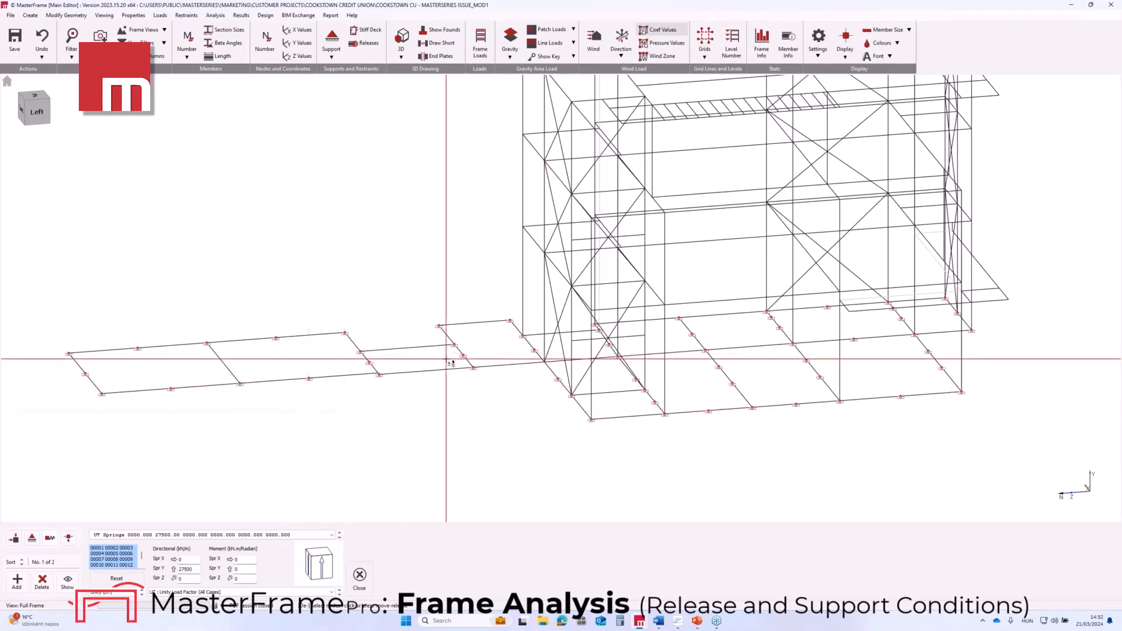
scroll(515, 363, "up", 2)
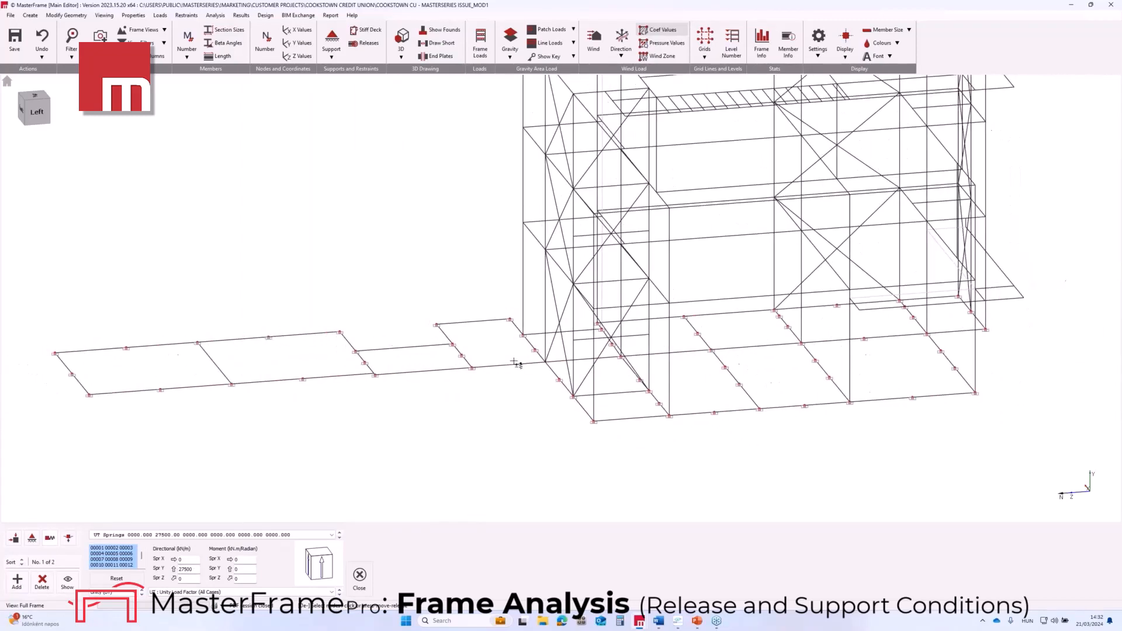
scroll(516, 363, "down", 1)
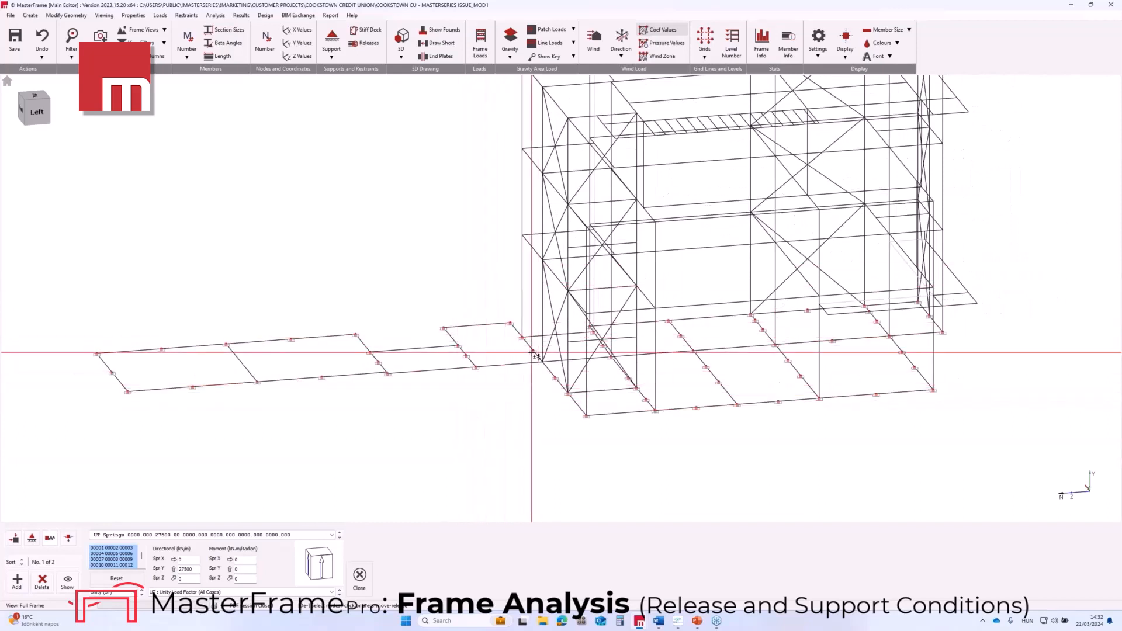
middle_click_drag(535, 356, 534, 374)
scroll(562, 298, "up", 1)
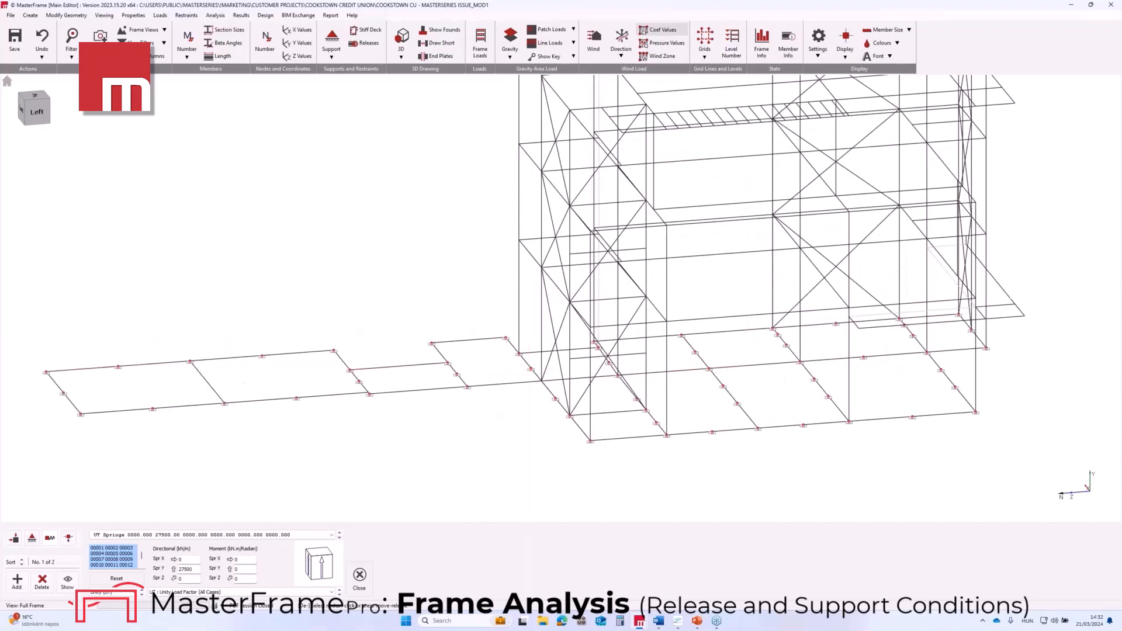
scroll(522, 378, "down", 1)
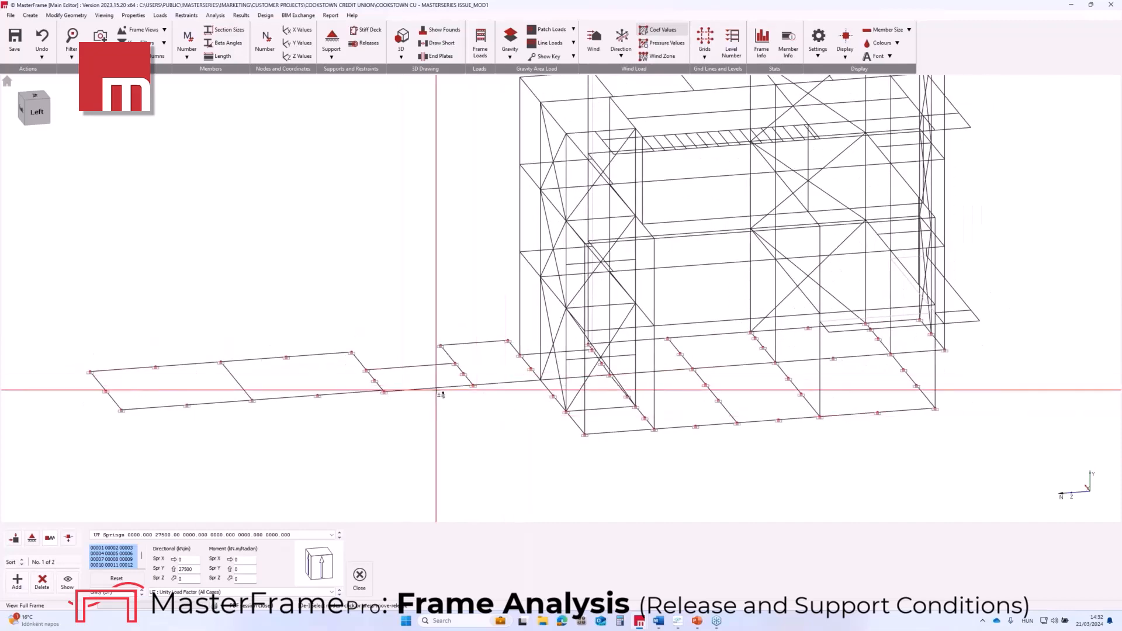
Step: Display the stiff deck regions and examine the floor diaphragms in the wireframe model
left_click(366, 30)
middle_click_drag(703, 325, 616, 397)
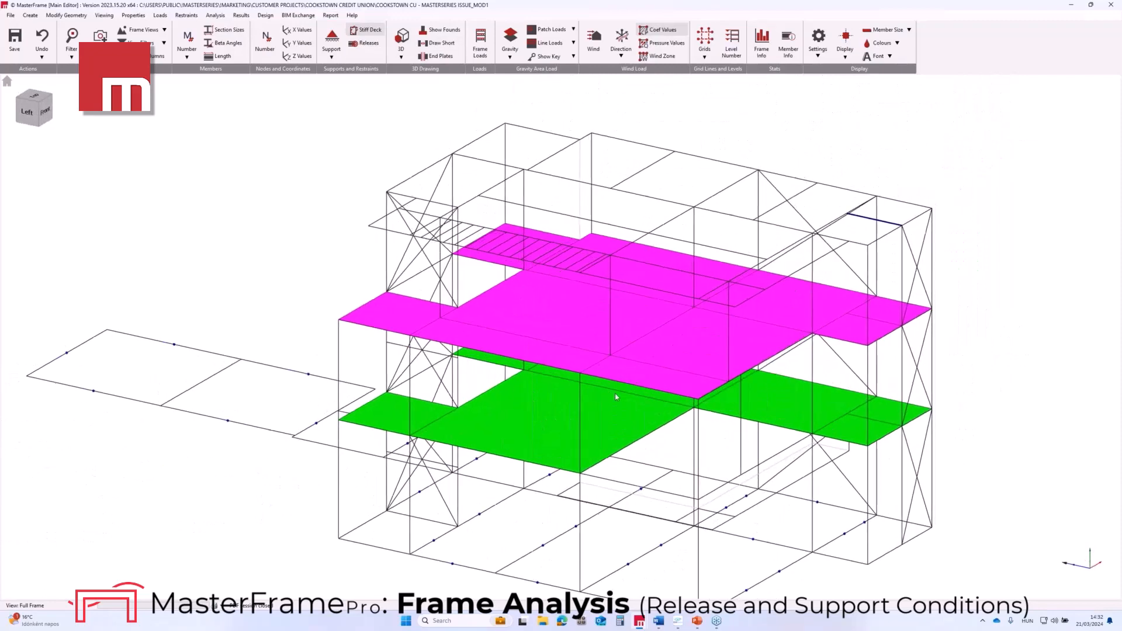
scroll(596, 377, "up", 1)
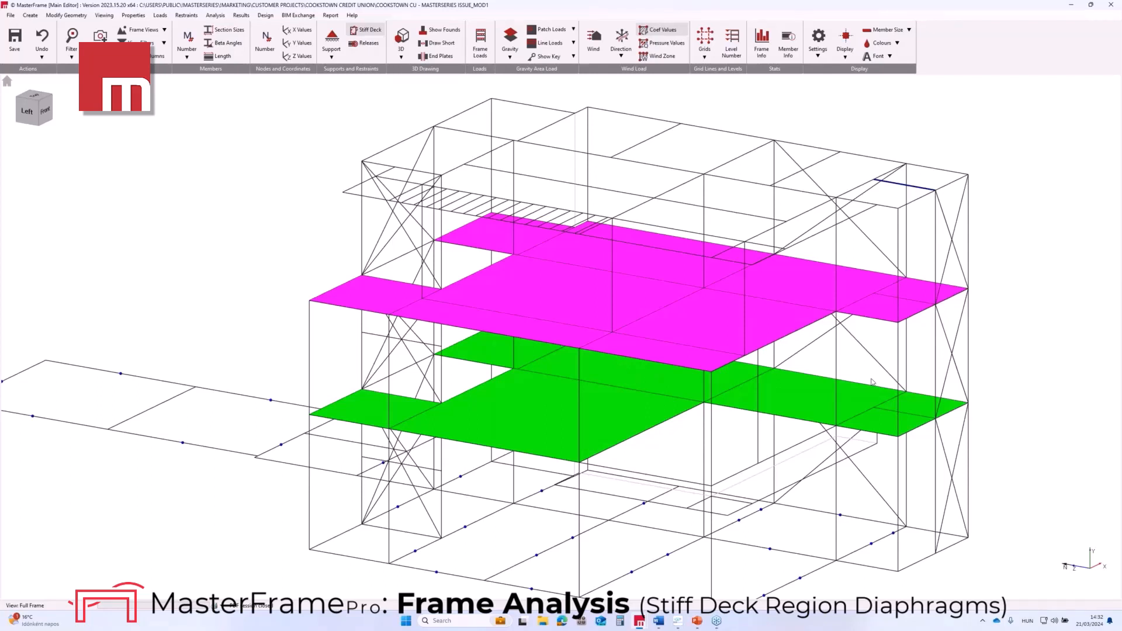
middle_click_drag(731, 385, 720, 359)
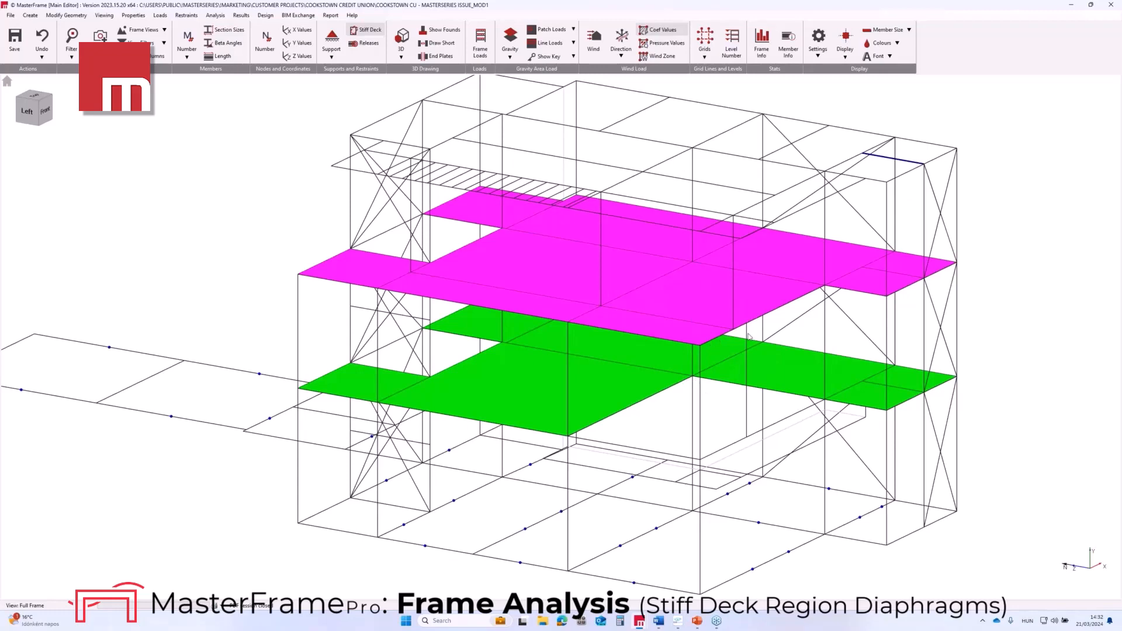
middle_click_drag(634, 352, 580, 374)
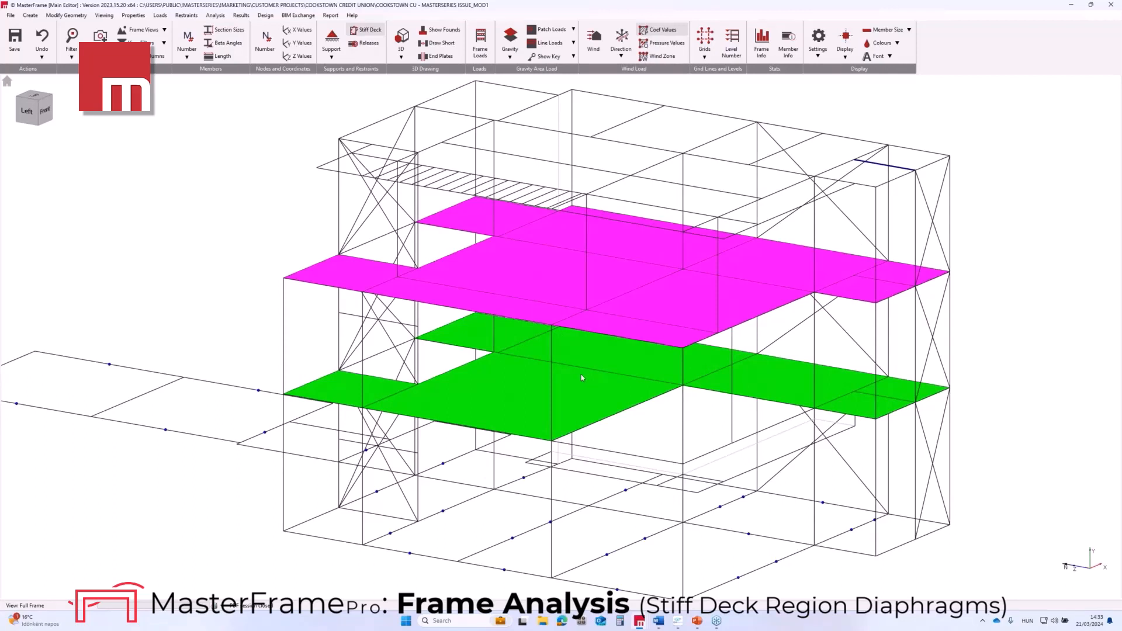
Step: Review the Level1 and Level2 stiff deck region settings, then close the editor and hide the stiff deck display
left_click(133, 16)
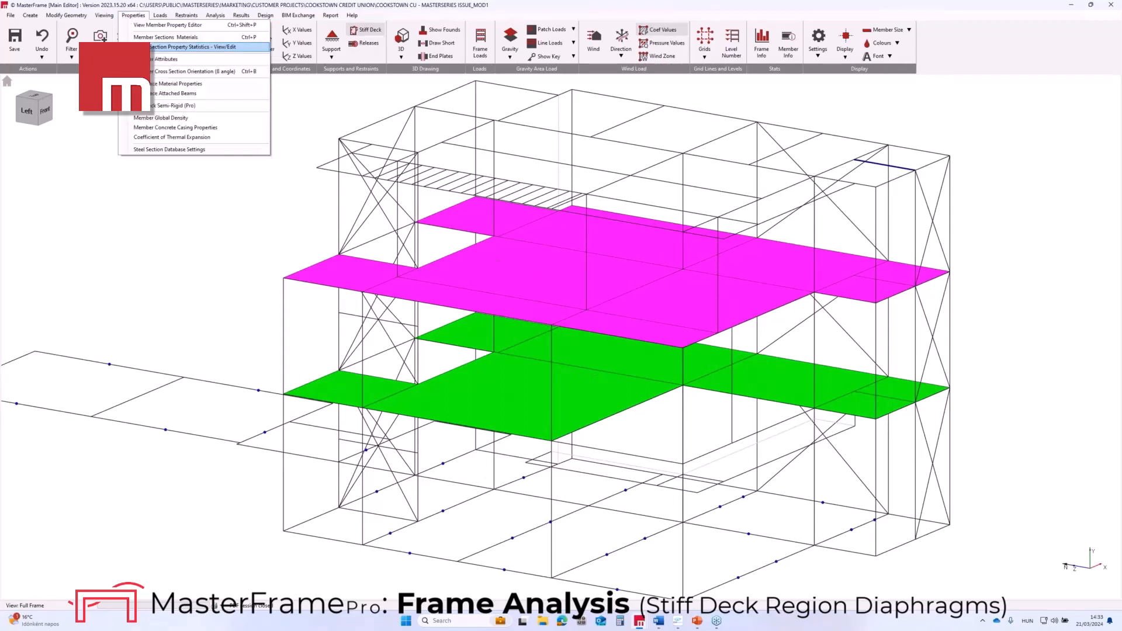
left_click(178, 107)
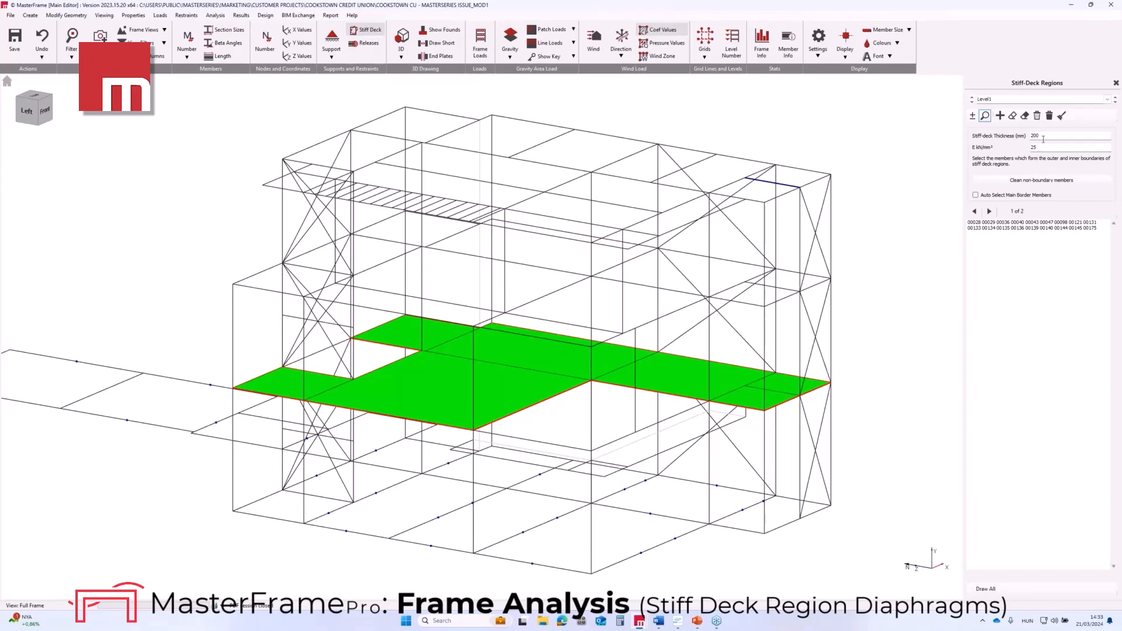
left_click(717, 258)
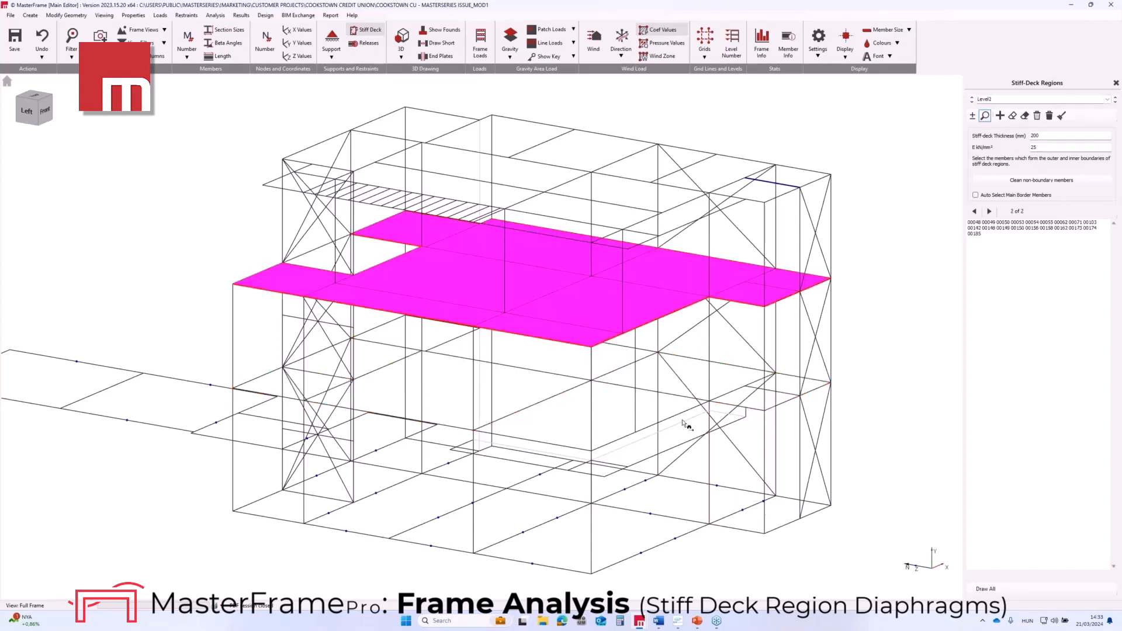
left_click(1115, 84)
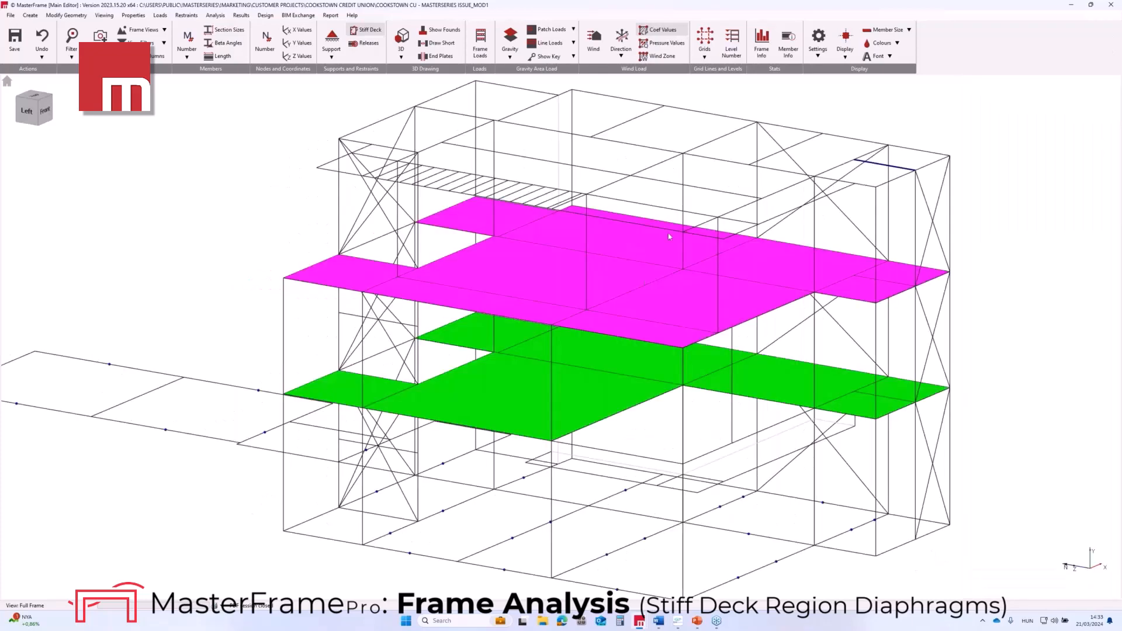
left_click(366, 30)
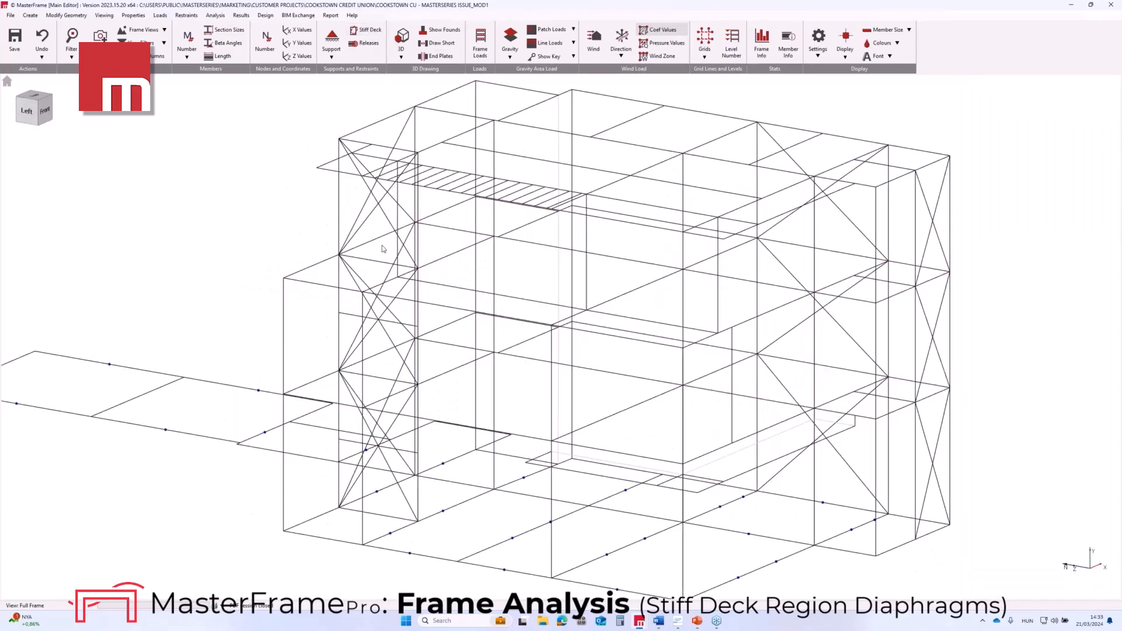
Step: Open the area loading panel groups and draw all area load panels on the model
left_click(157, 18)
left_click(234, 93)
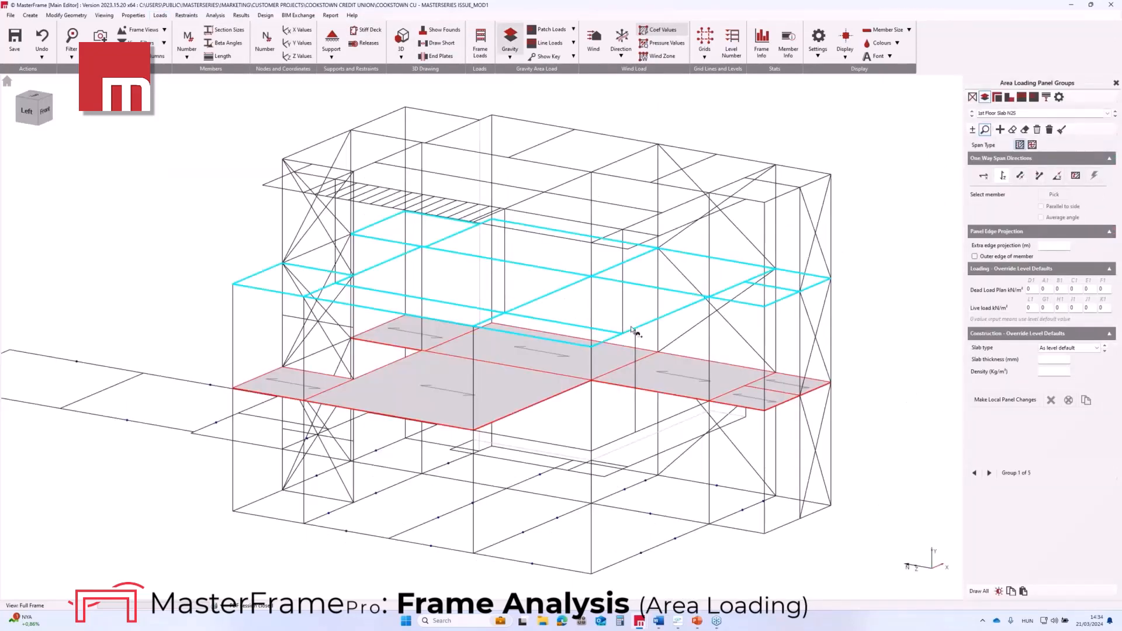
left_click(979, 591)
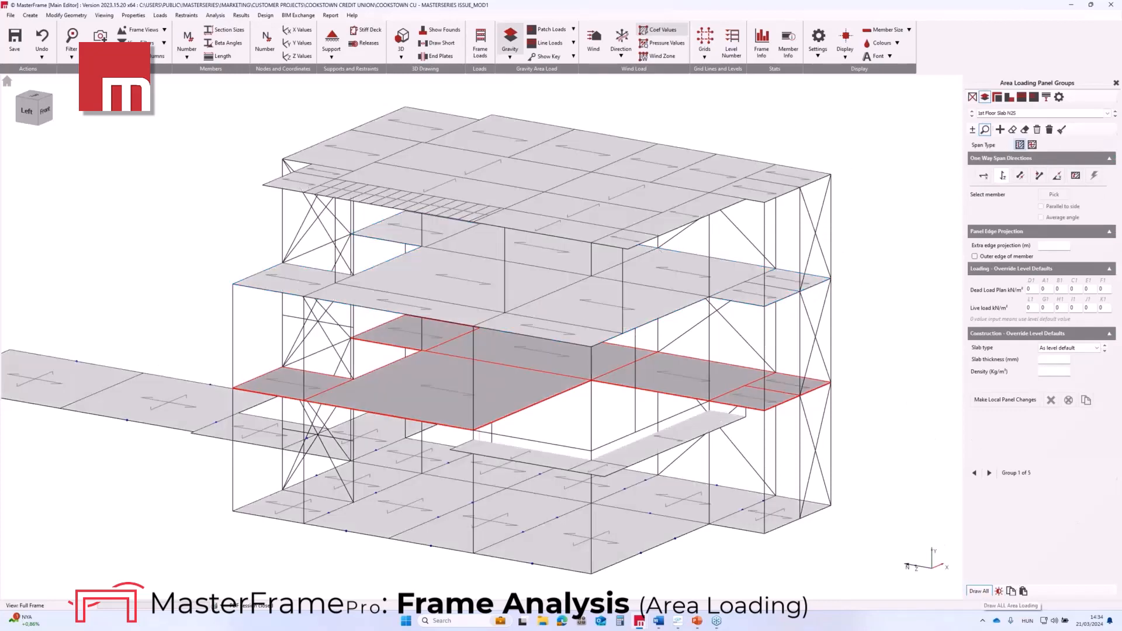
mouse_move(514, 312)
middle_mouse_down()
mouse_move(541, 307)
mouse_move(528, 316)
middle_mouse_up()
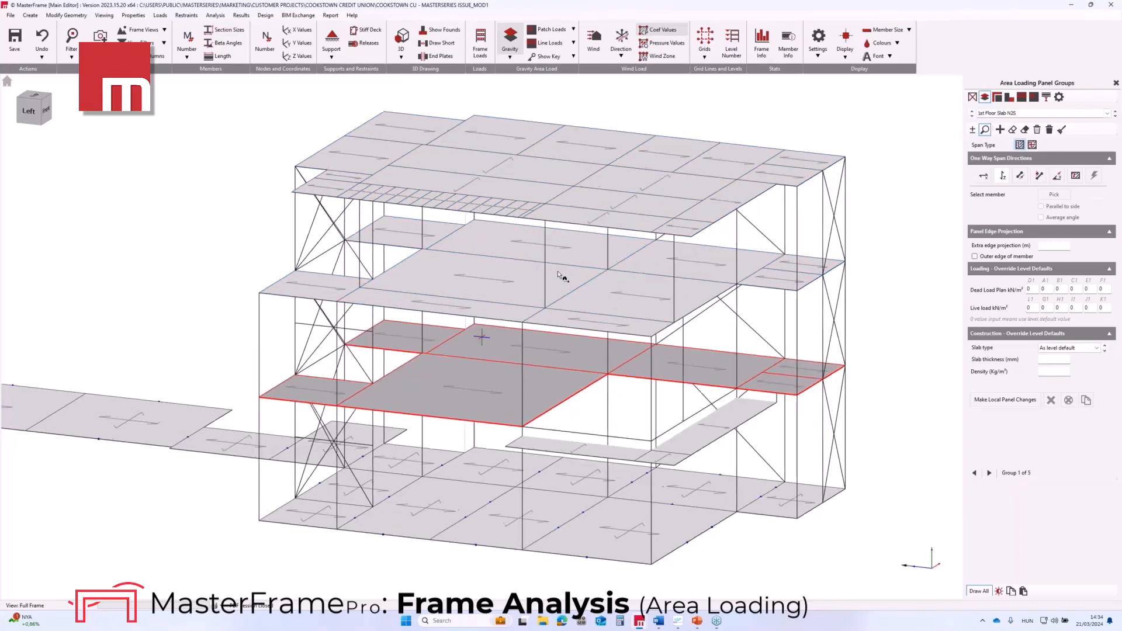
Step: Open the level and loading defaults and review the Level 2 height and its default dead and live loads
middle_click_drag(557, 272, 556, 274)
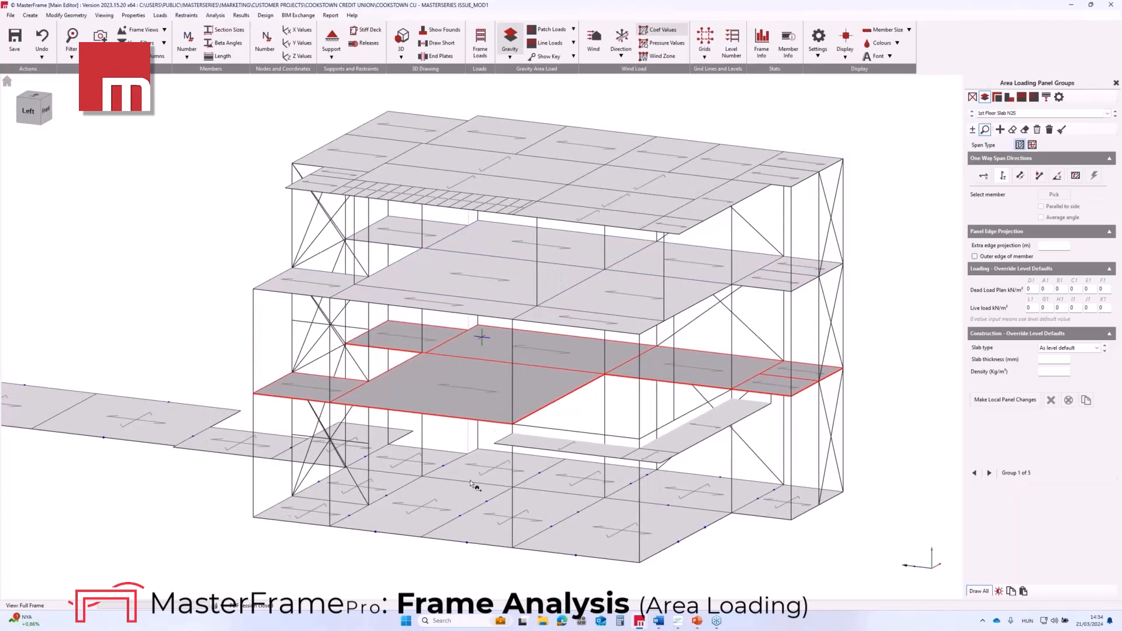
middle_click_drag(467, 485, 491, 464)
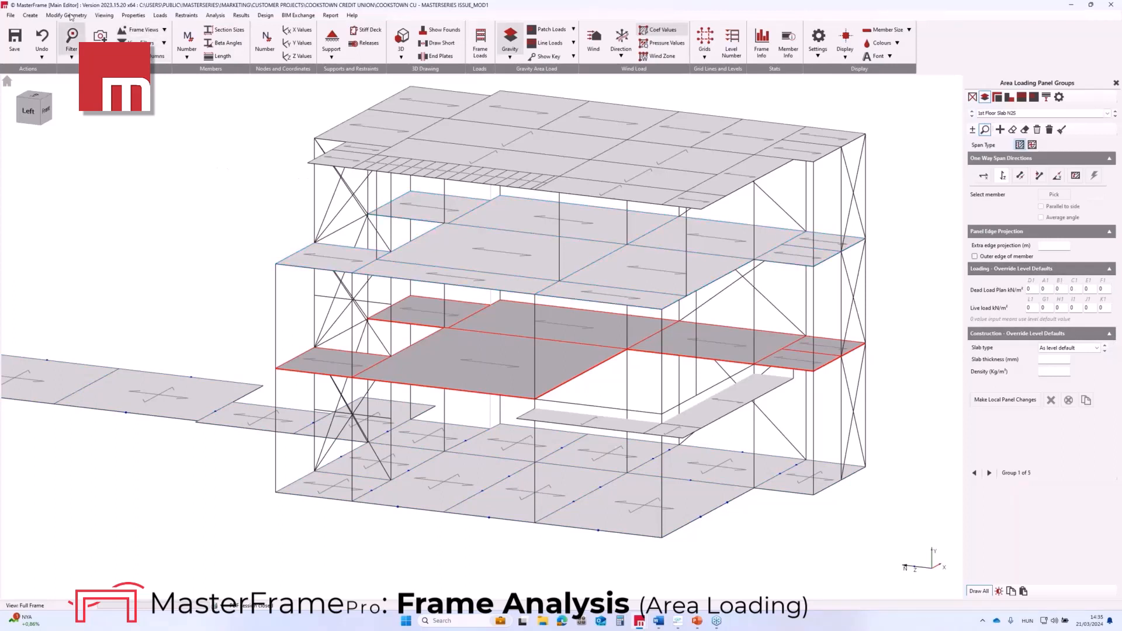
left_click(30, 16)
left_click(34, 35)
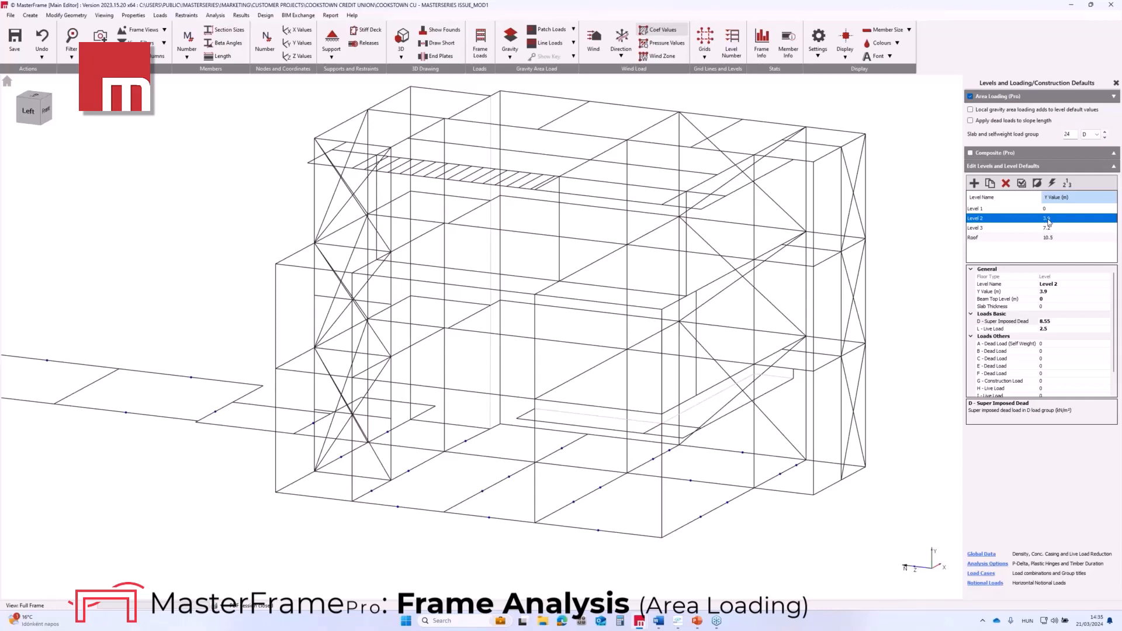
Step: Reopen the floor and roof area loading panels and select the Balcony panel group to review its override loads
left_click(160, 16)
mouse_move(210, 114)
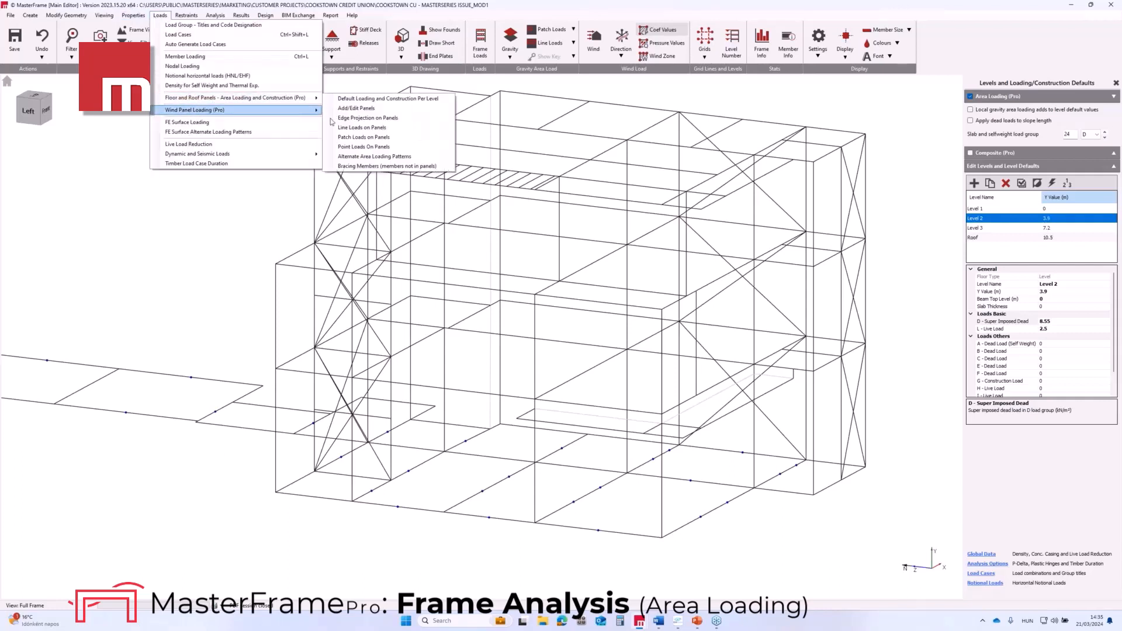
left_click(377, 159)
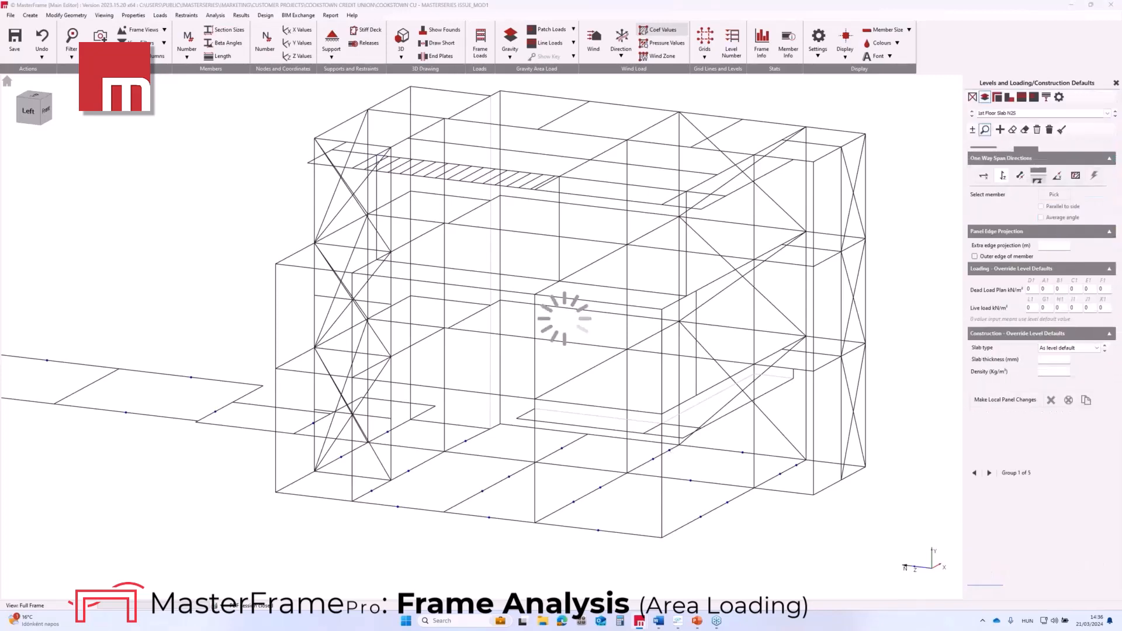
left_click(685, 434)
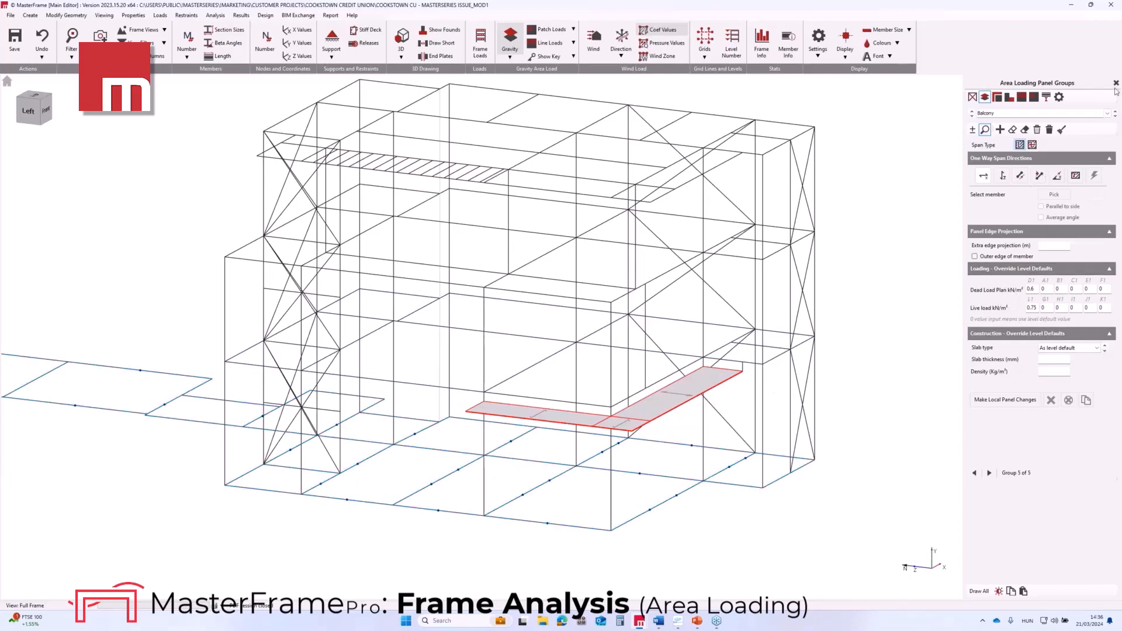
Step: Display the colour-coded gravity area loads on all floors, roof and balcony, and examine them against the load key
left_click(512, 36)
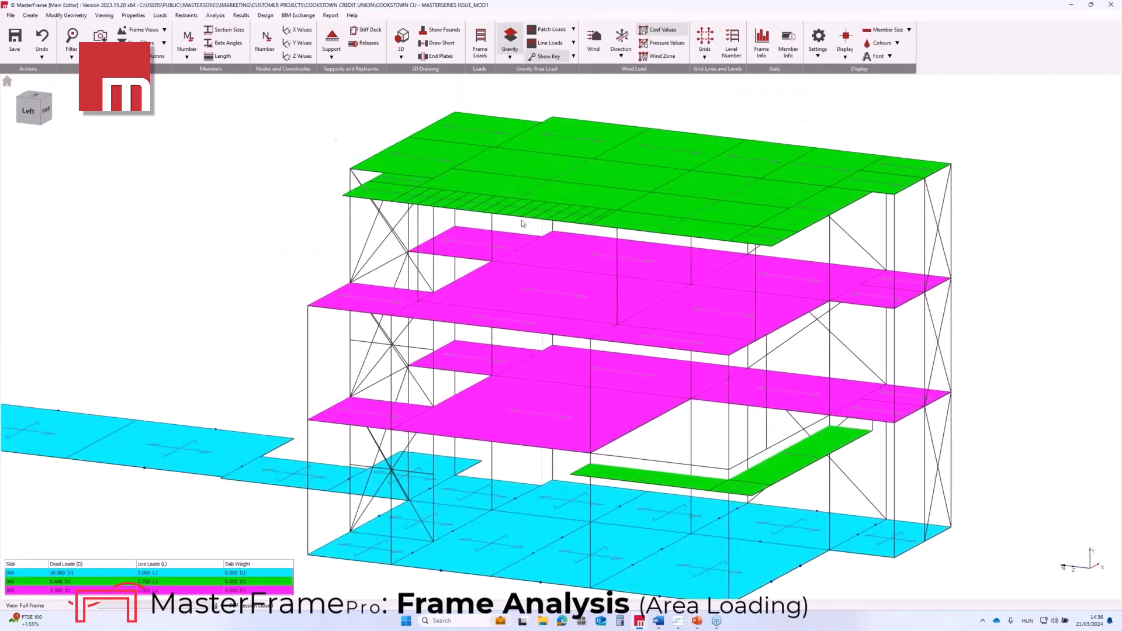
scroll(535, 234, "down", 3)
middle_click_drag(563, 361, 564, 326)
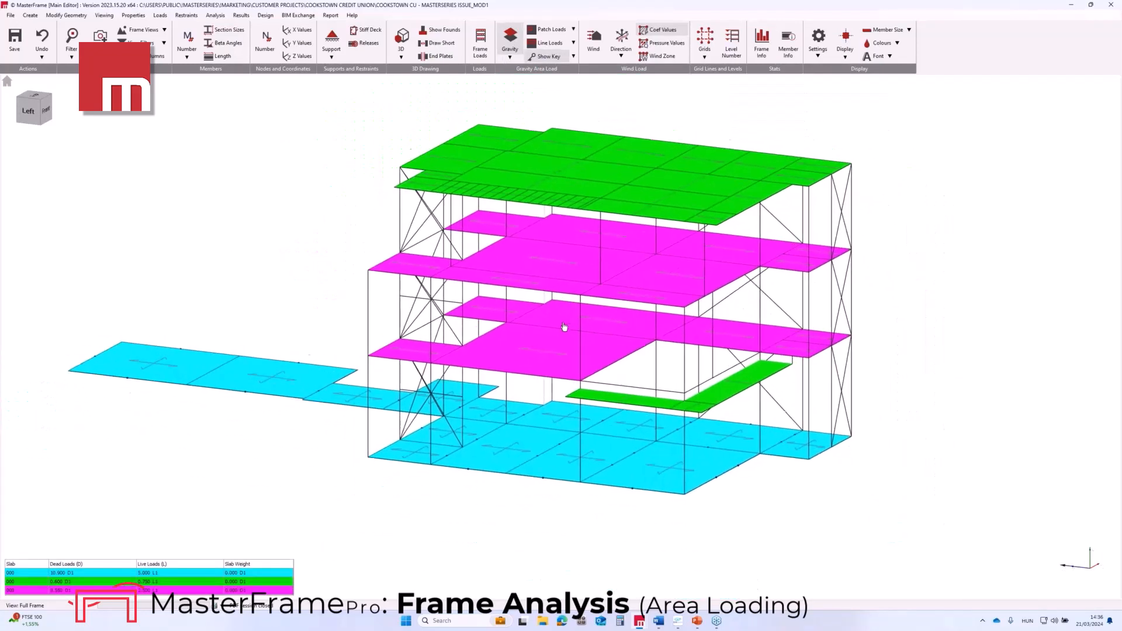
scroll(558, 332, "up", 2)
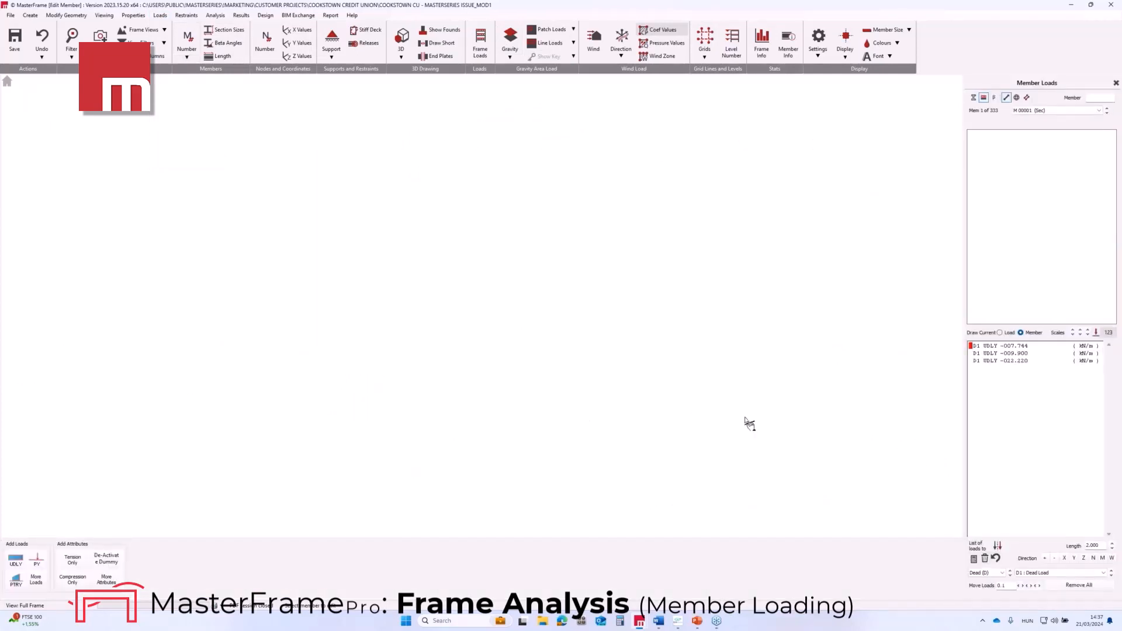
Step: Select the first-floor beam beside the balcony in the member loads editor and examine its uniform and torsional loads individually
left_click(607, 360)
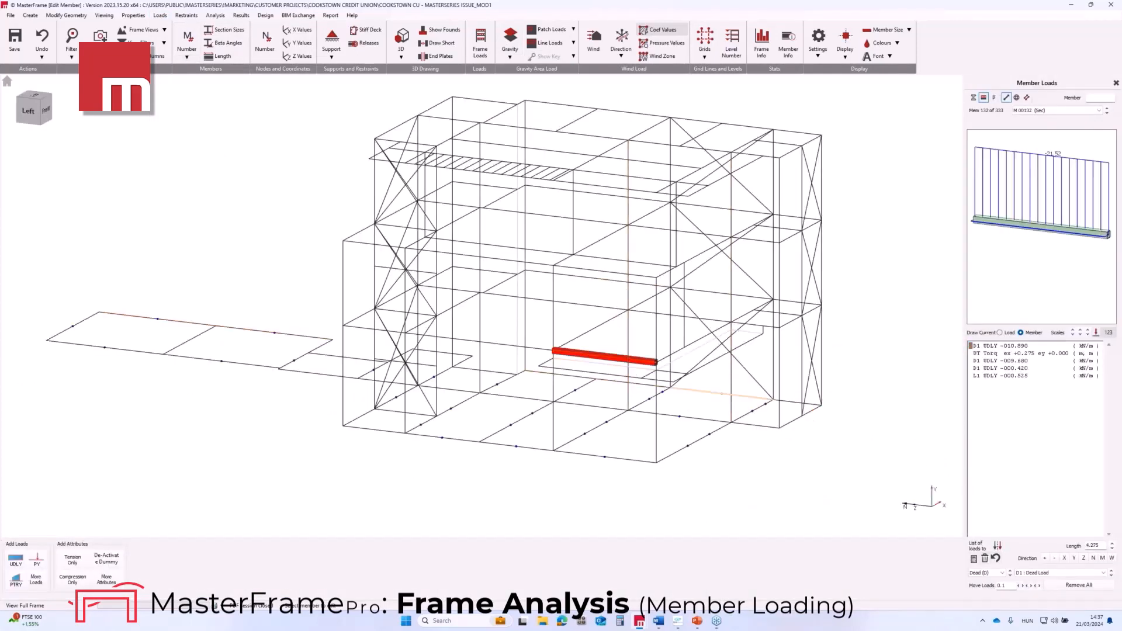
middle_click_drag(647, 385, 563, 396)
scroll(625, 401, "up", 1)
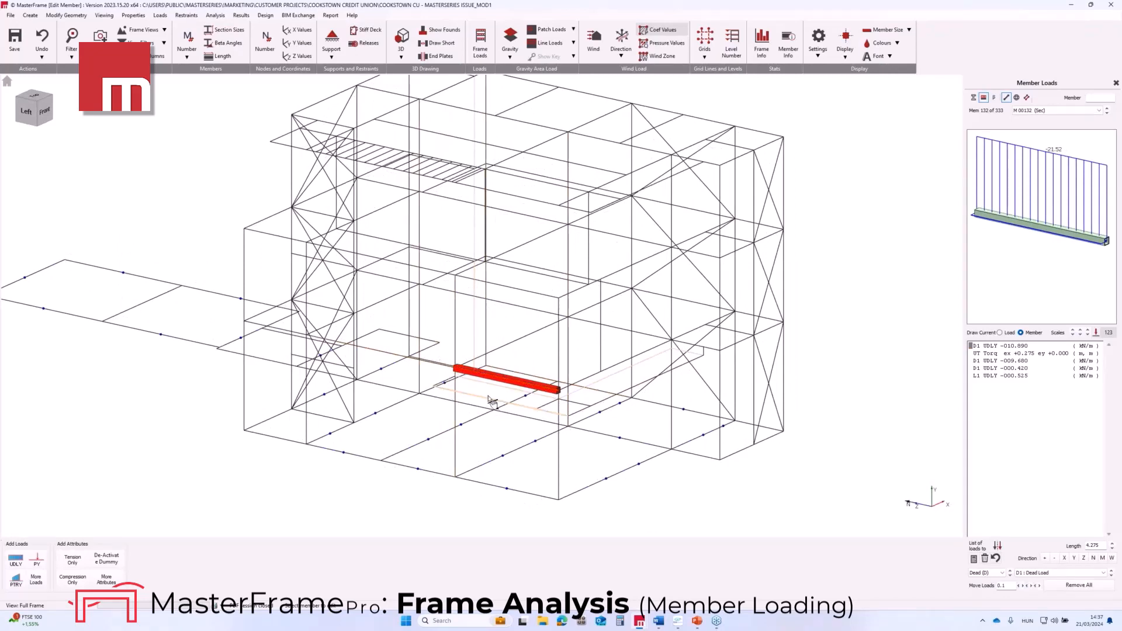
left_click(992, 354)
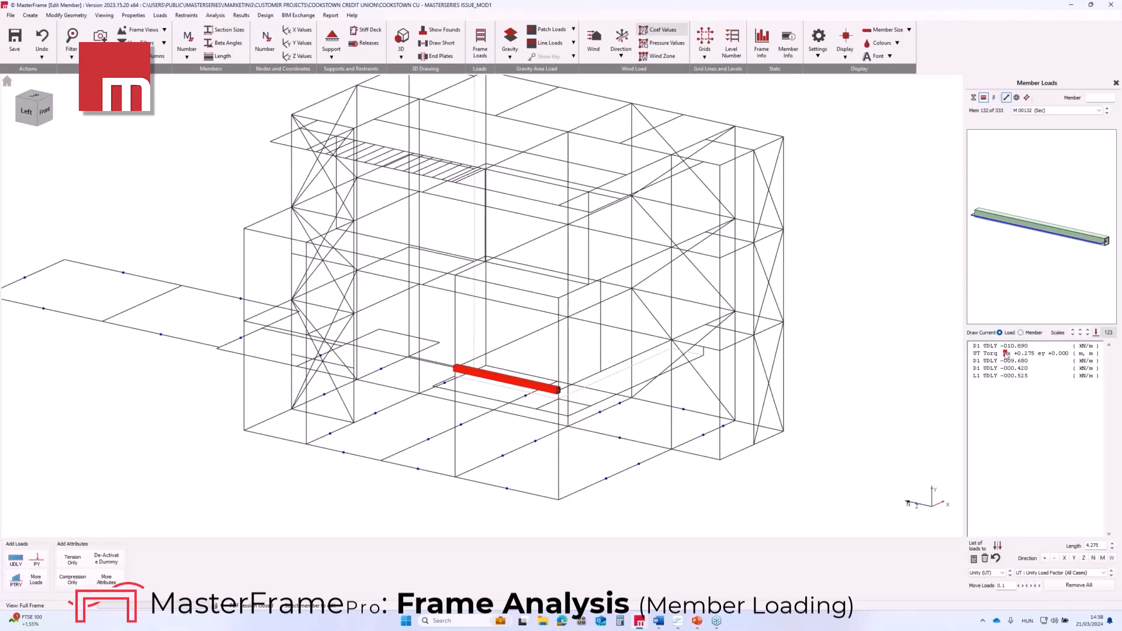
left_click(589, 382)
left_click(1017, 361)
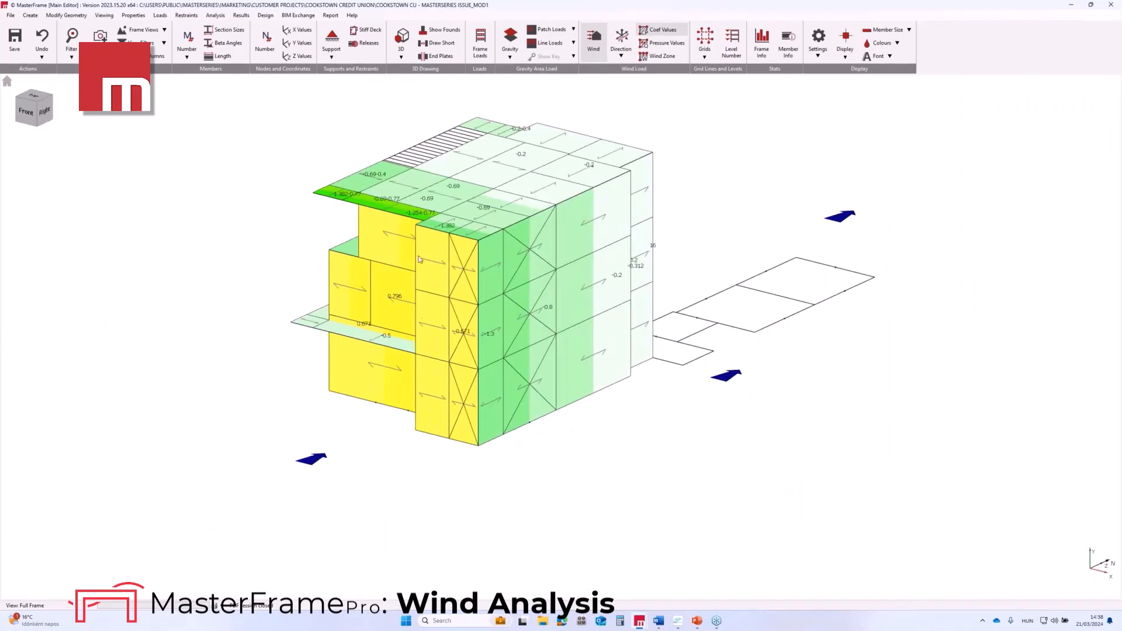
Step: Display the wind coefficients for direction W4 and examine them on the opposite faces of the building
left_click(620, 57)
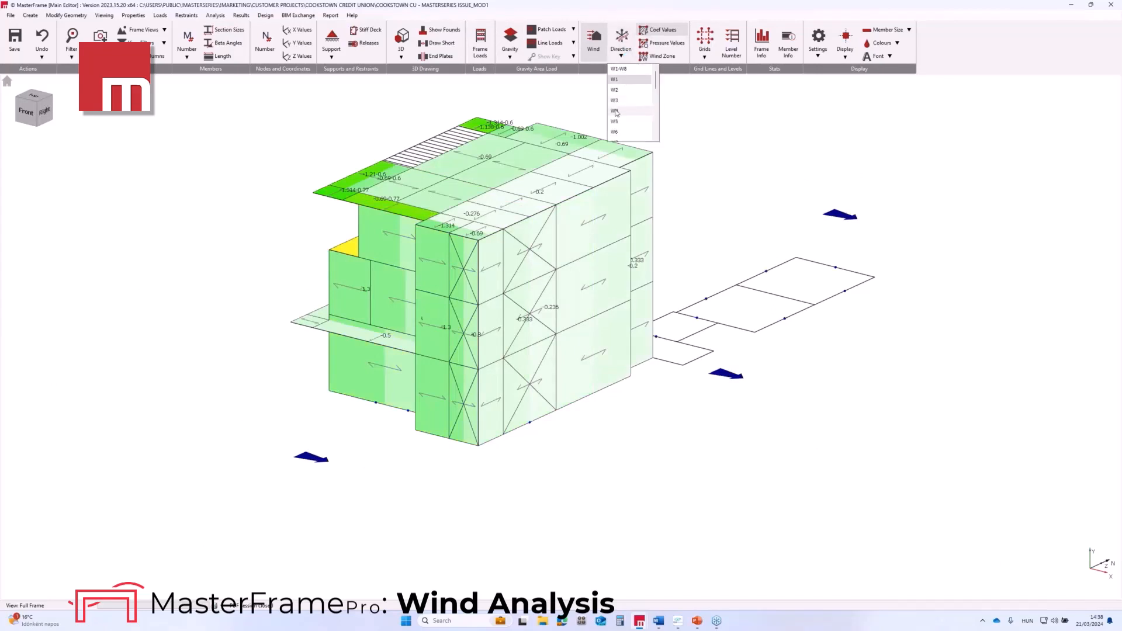
left_click(615, 111)
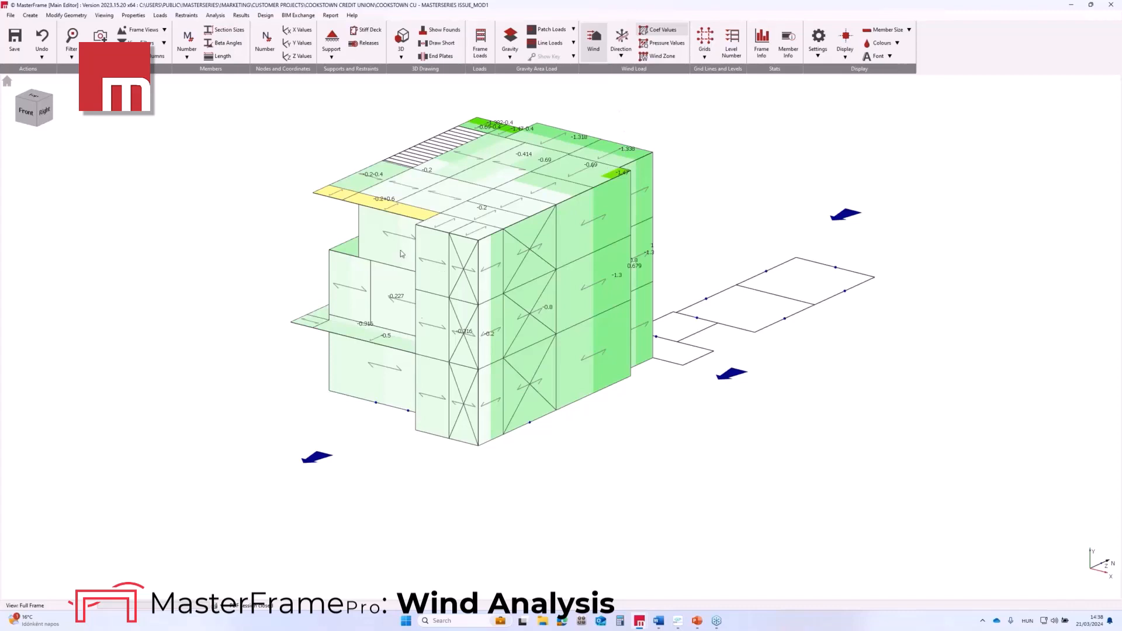
middle_click_drag(621, 114, 656, 253)
left_click(620, 52)
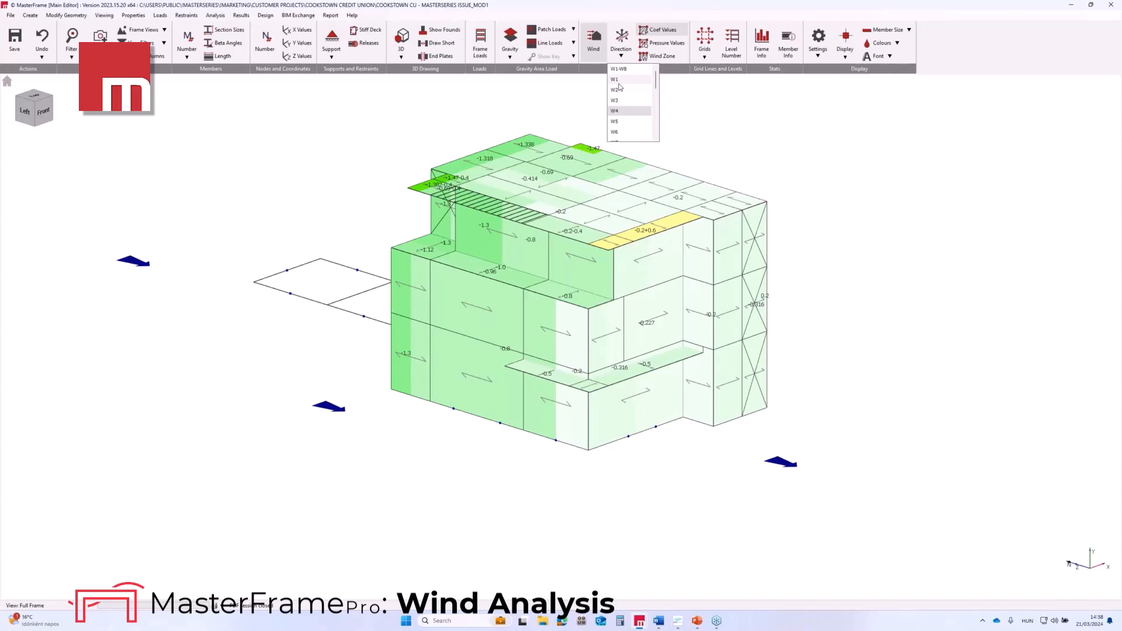
left_click(621, 40)
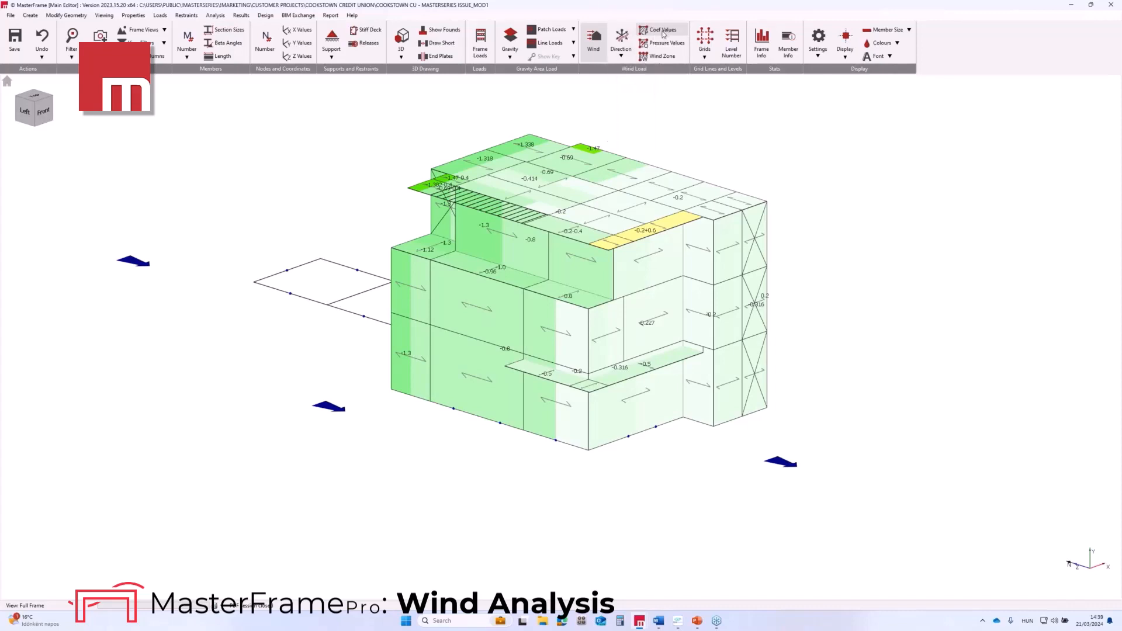
Step: Switch the wind display to pressure values and then to wind zones, and examine the zones around the building
left_click(664, 44)
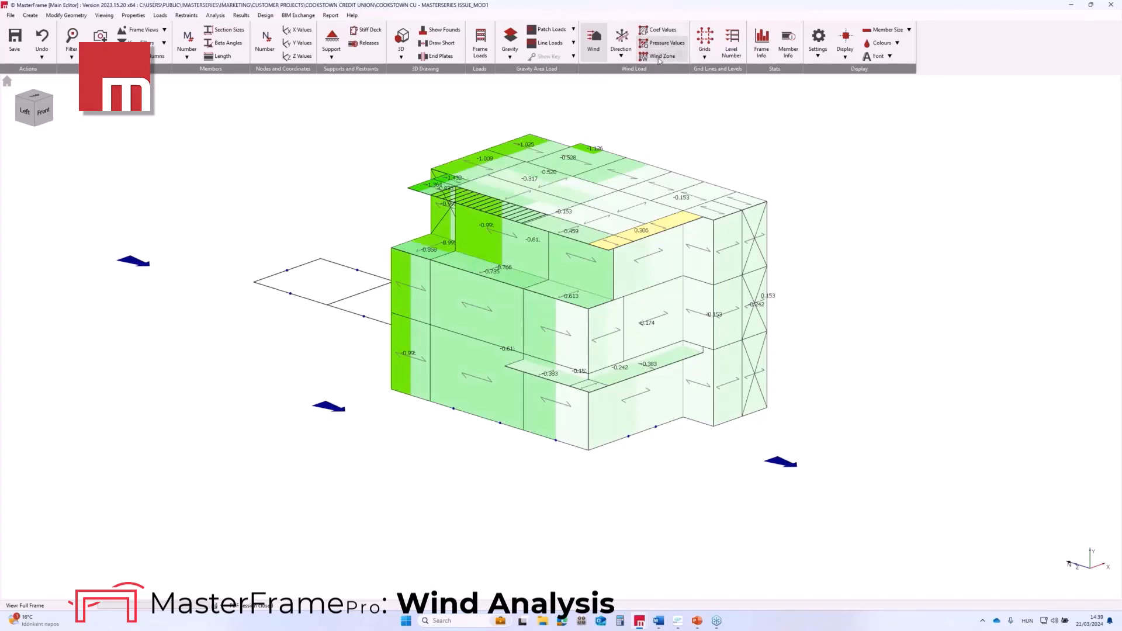
left_click(659, 56)
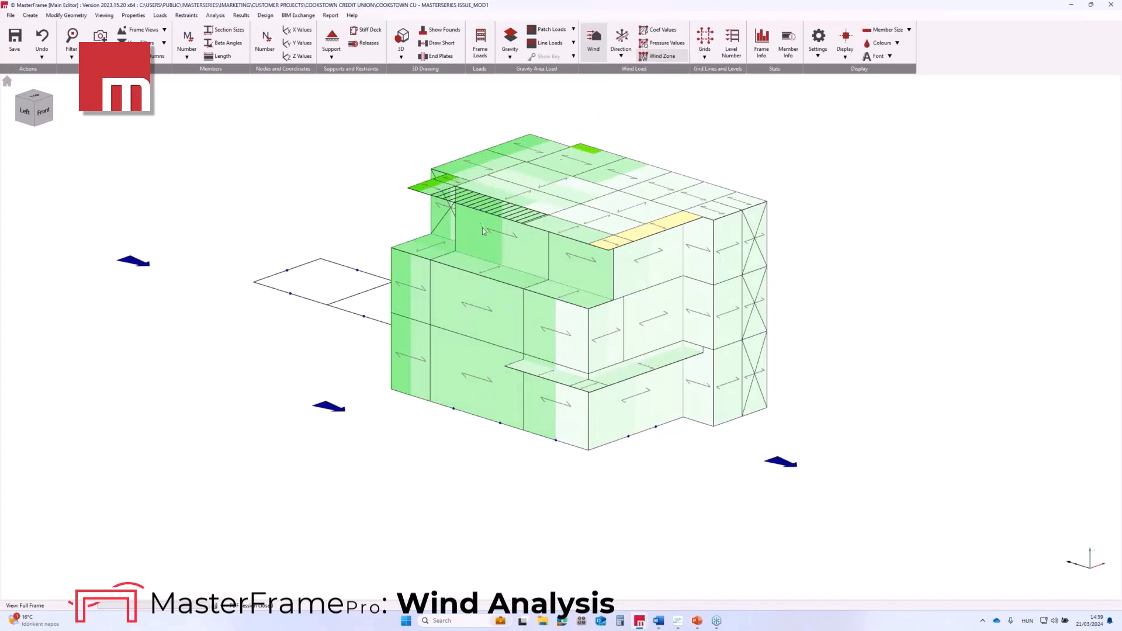
middle_click_drag(690, 233, 760, 235)
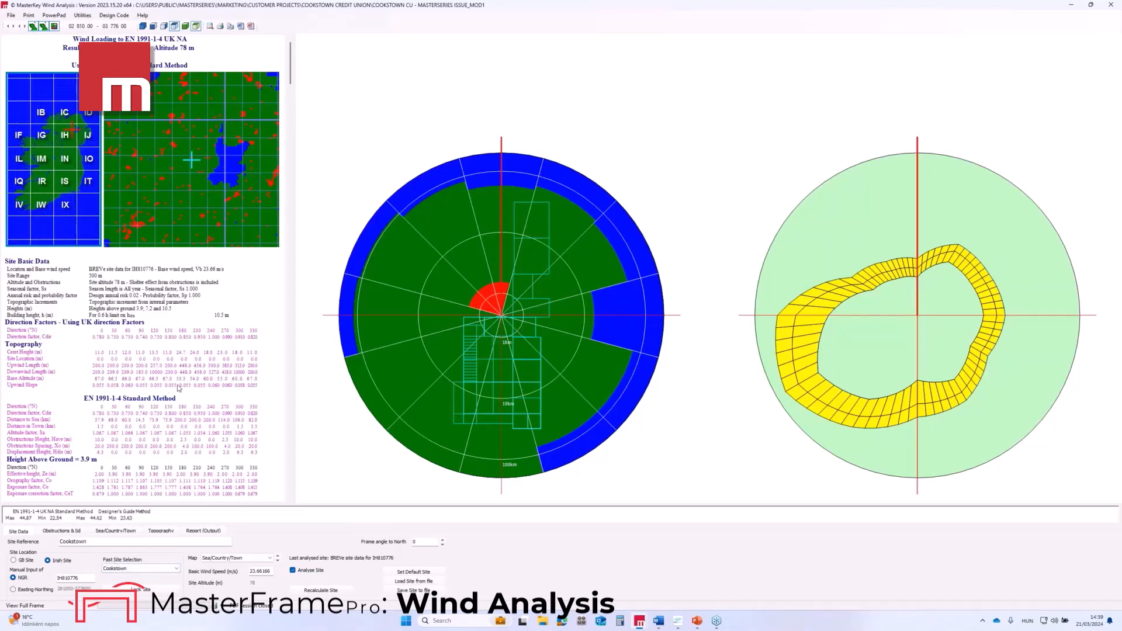
Step: Read through the Cookstown site wind report, covering topography, height-based factors and dynamic pressure values
scroll(181, 363, "down", 5)
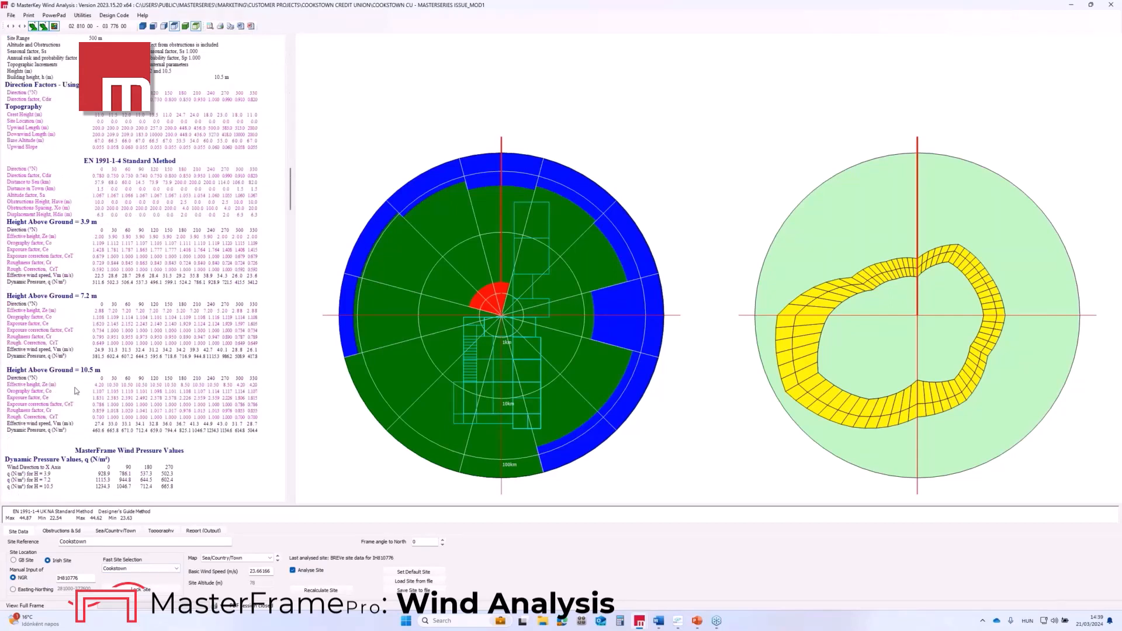
scroll(48, 386, "down", 2)
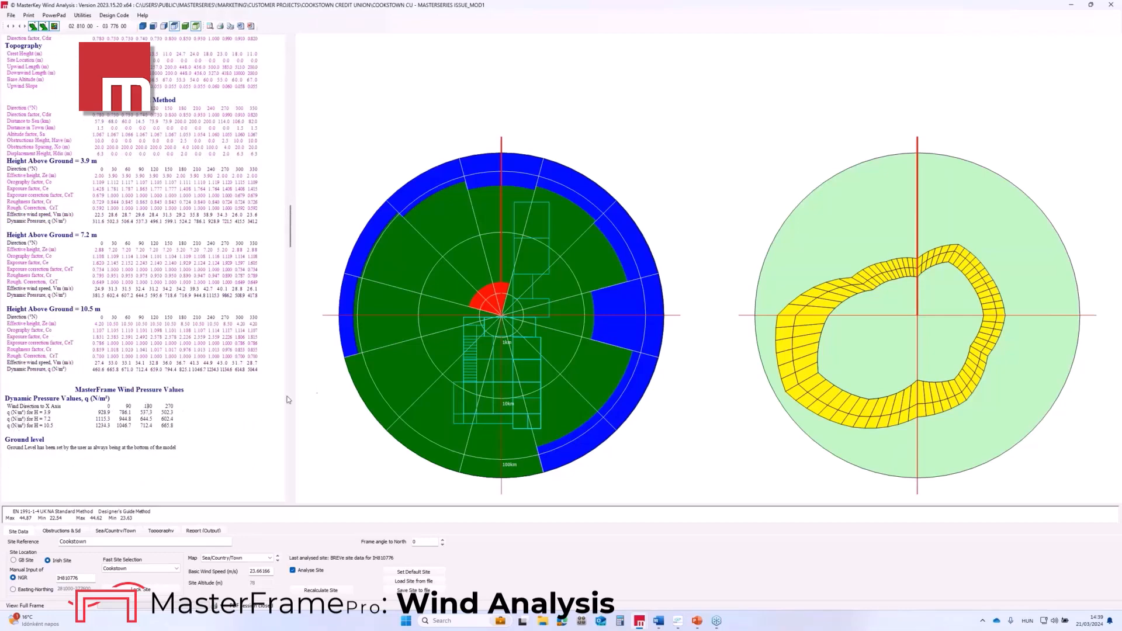
scroll(92, 292, "up", 10)
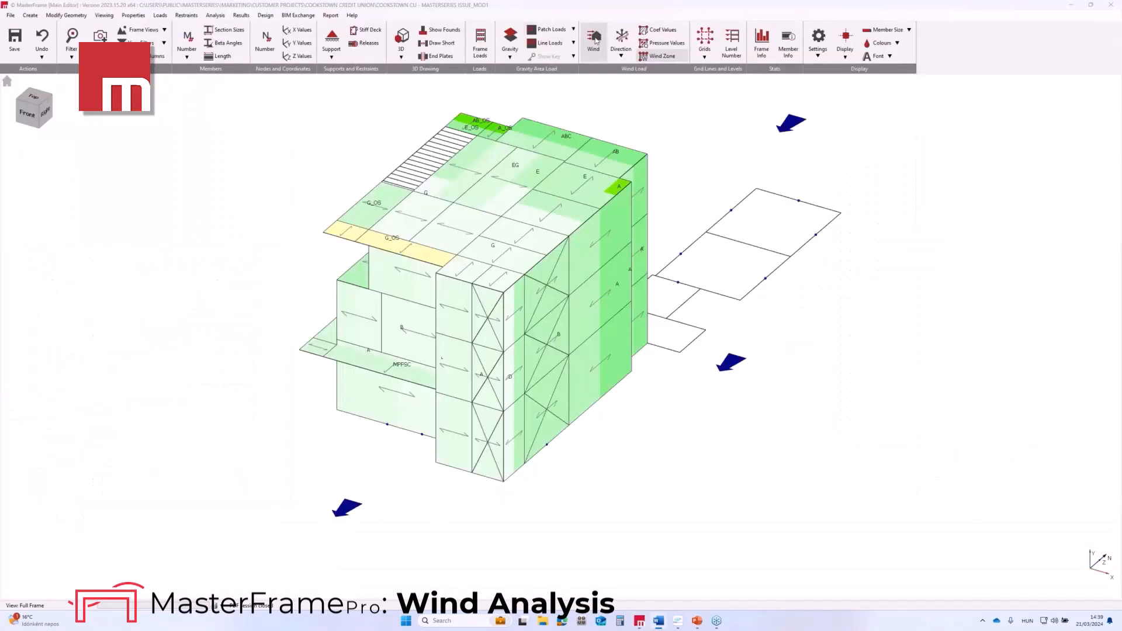
Step: Open the wall and roof wind panel editor and draw all wind panels on the model
left_click(159, 15)
mouse_move(244, 114)
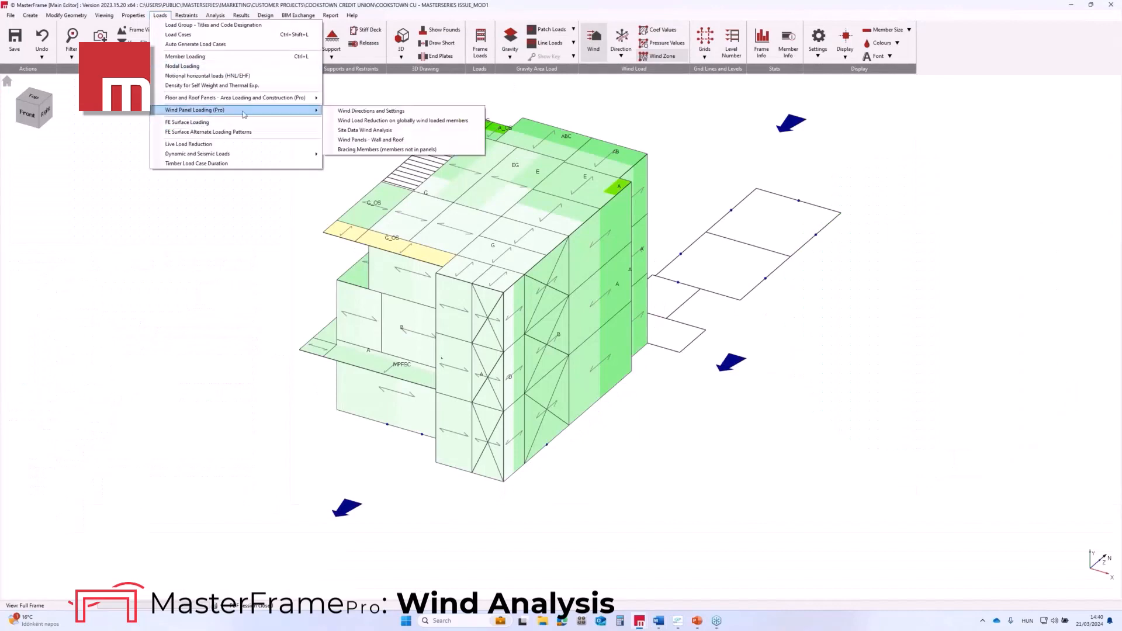
left_click(372, 142)
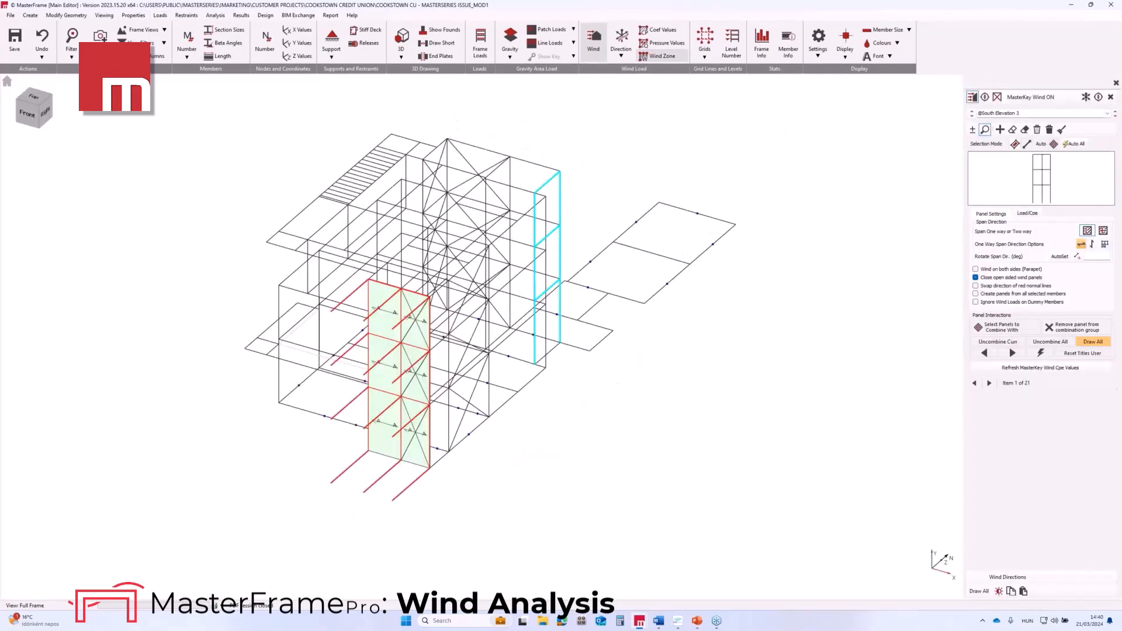
left_click(979, 591)
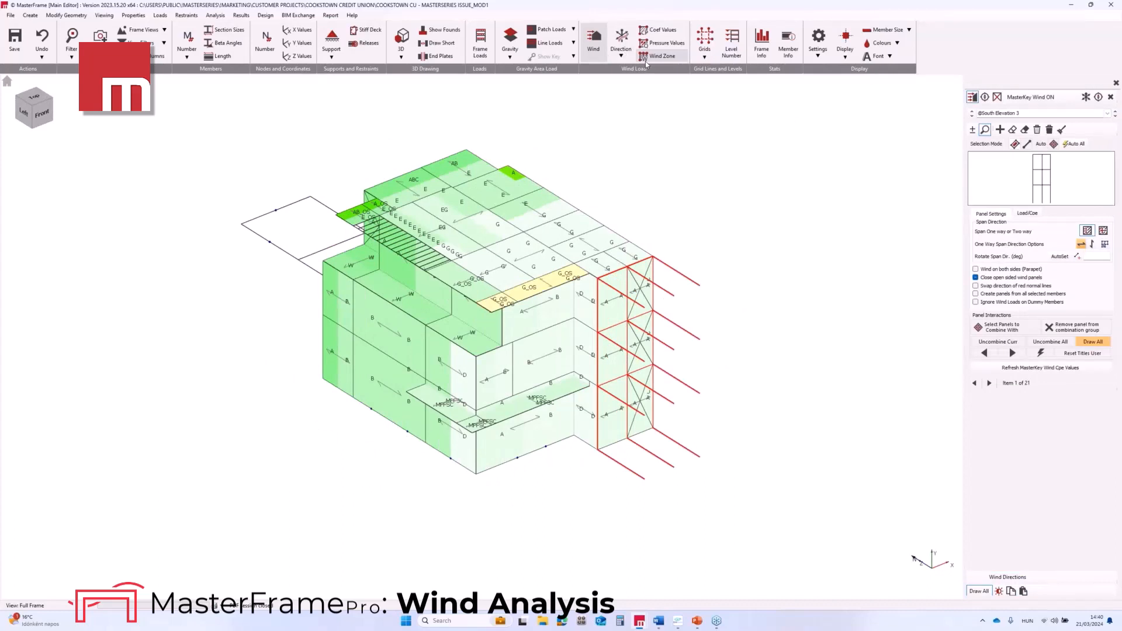
Step: Examine the wind panels and zones on the facades, selecting the stepped South Elevation 3 wall, the Roof 3 Part 1 panel and that wall again
scroll(509, 315, "up", 2)
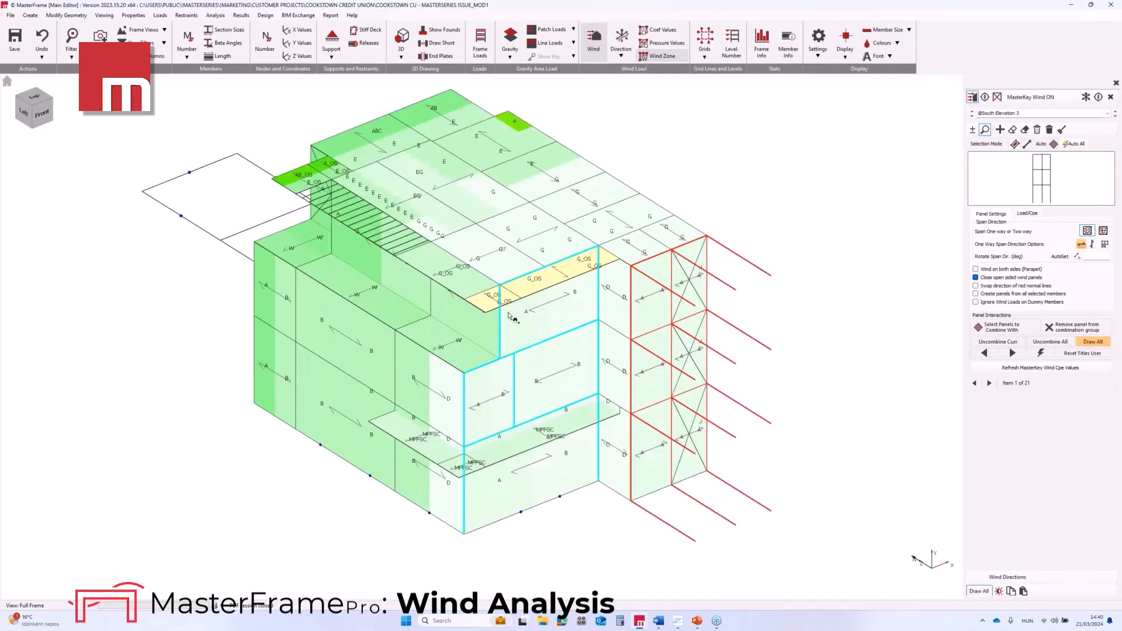
scroll(526, 350, "down", 2)
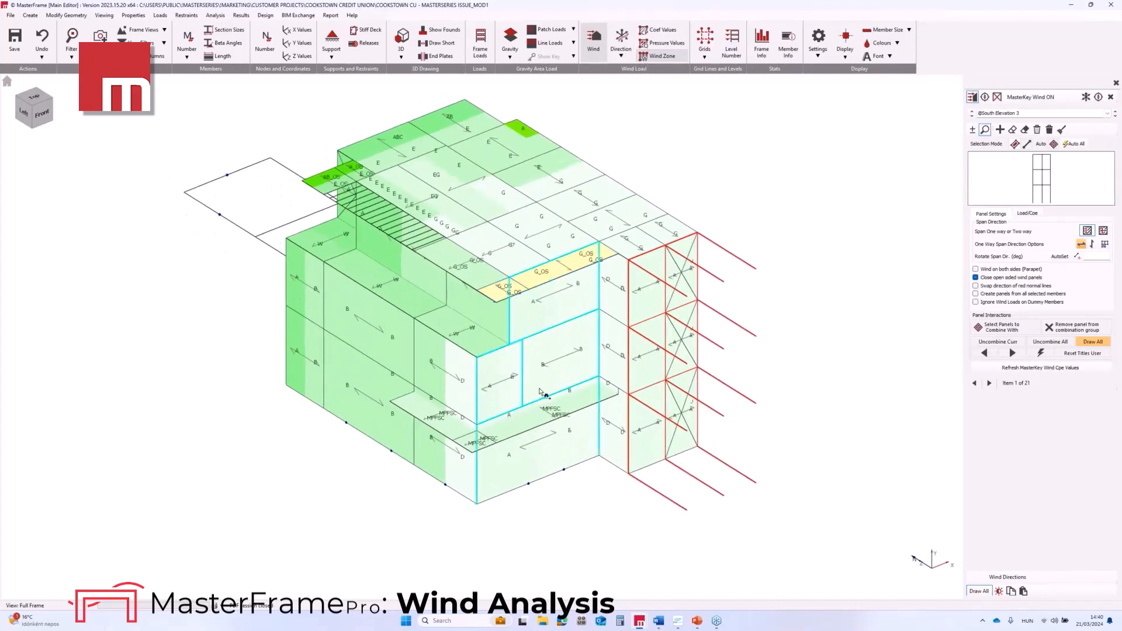
middle_click_drag(572, 390, 544, 338)
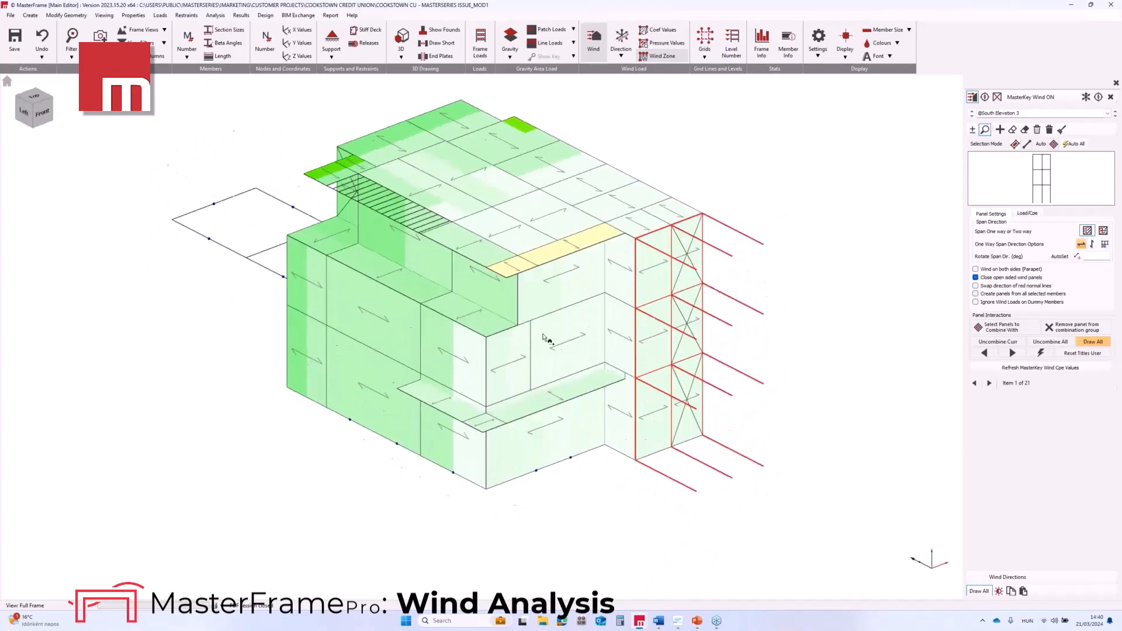
scroll(643, 397, "up", 5)
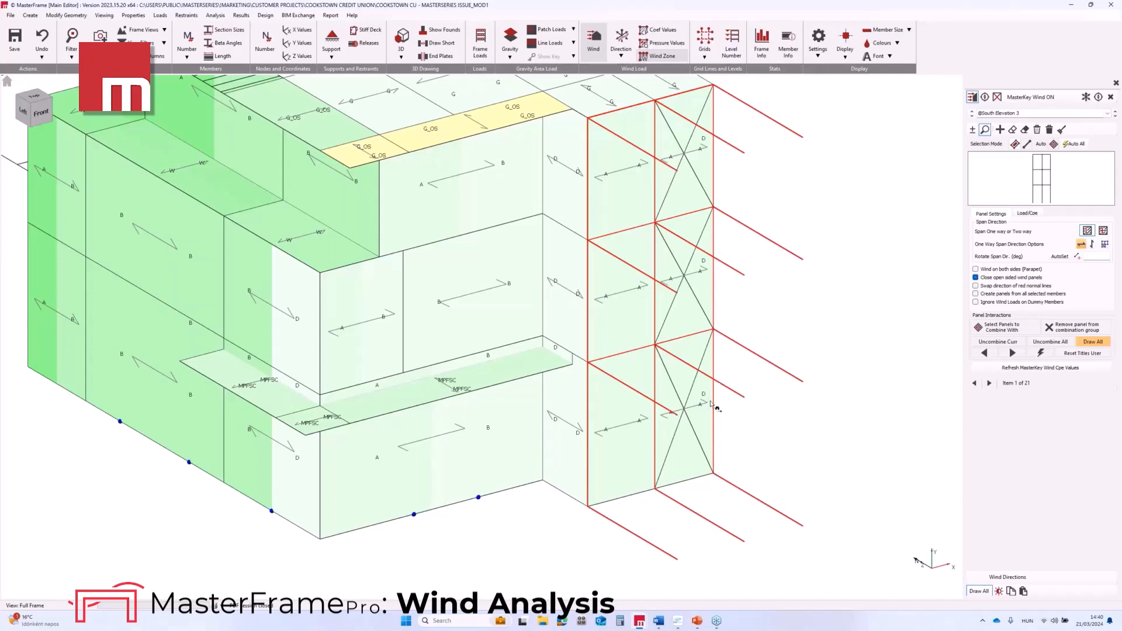
middle_click_drag(711, 439, 677, 402)
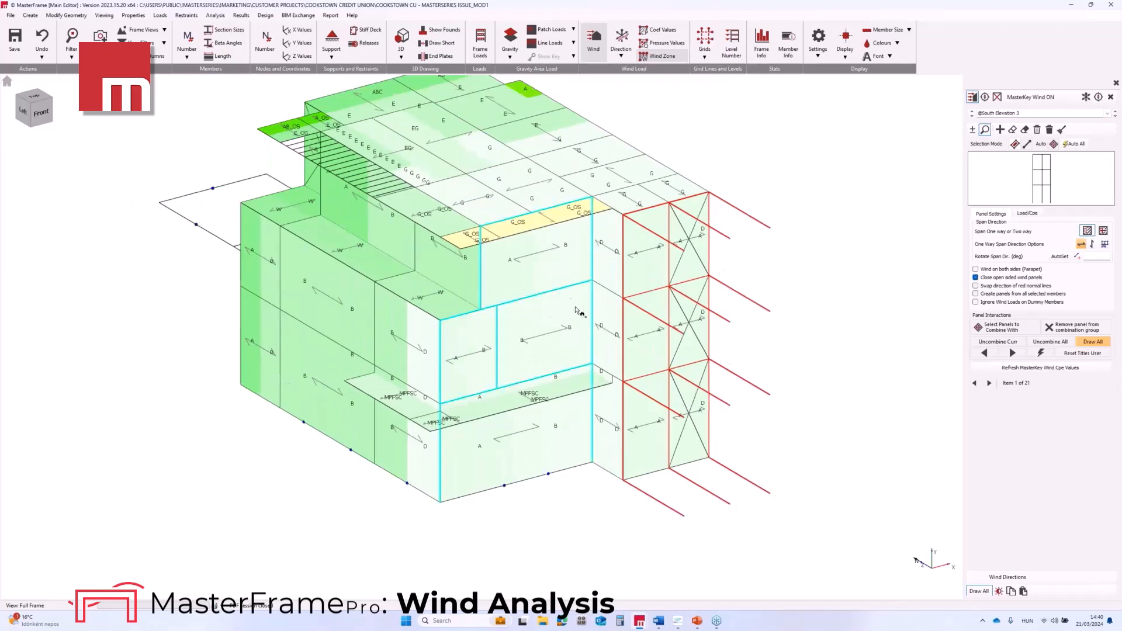
mouse_move(582, 313)
middle_mouse_down()
mouse_move(596, 307)
mouse_move(597, 323)
middle_mouse_up()
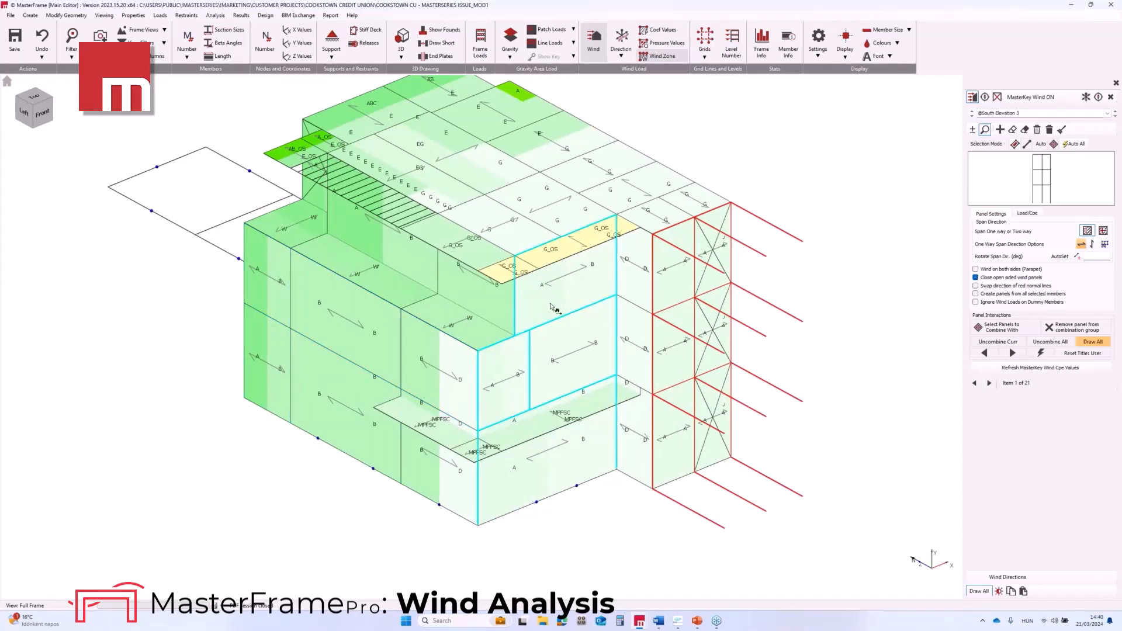
left_click(551, 308)
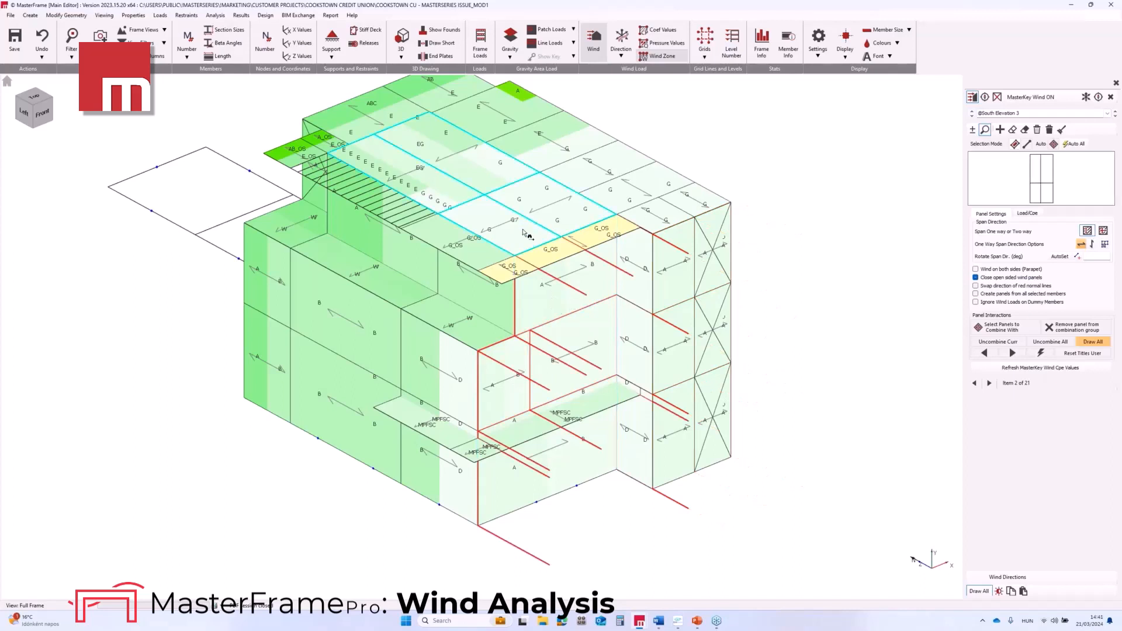
left_click(524, 233)
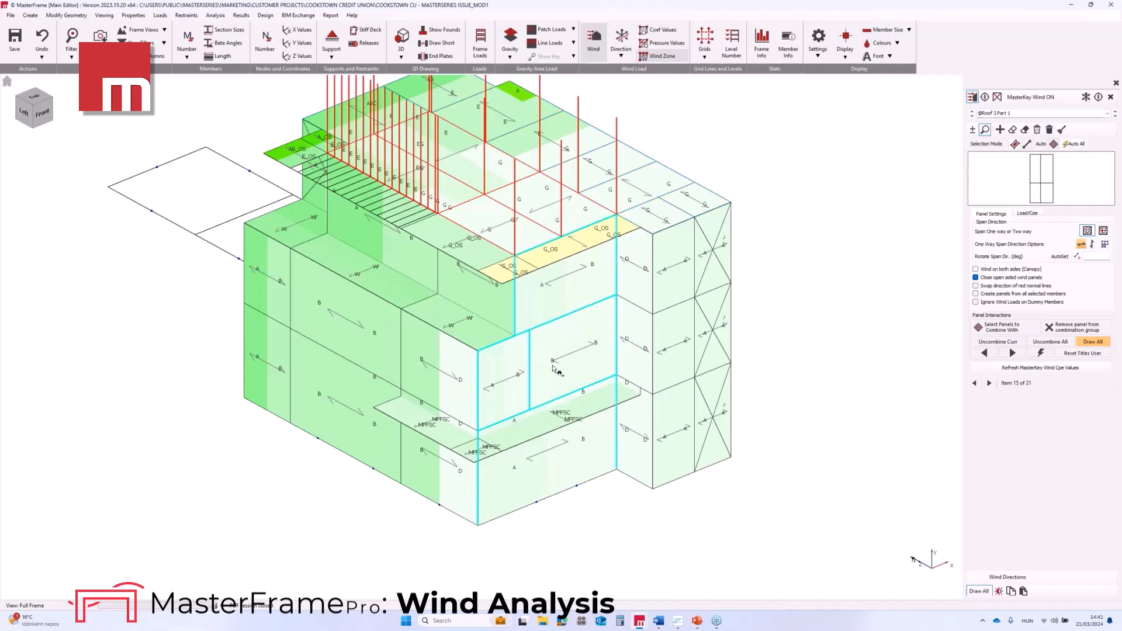
left_click(554, 370)
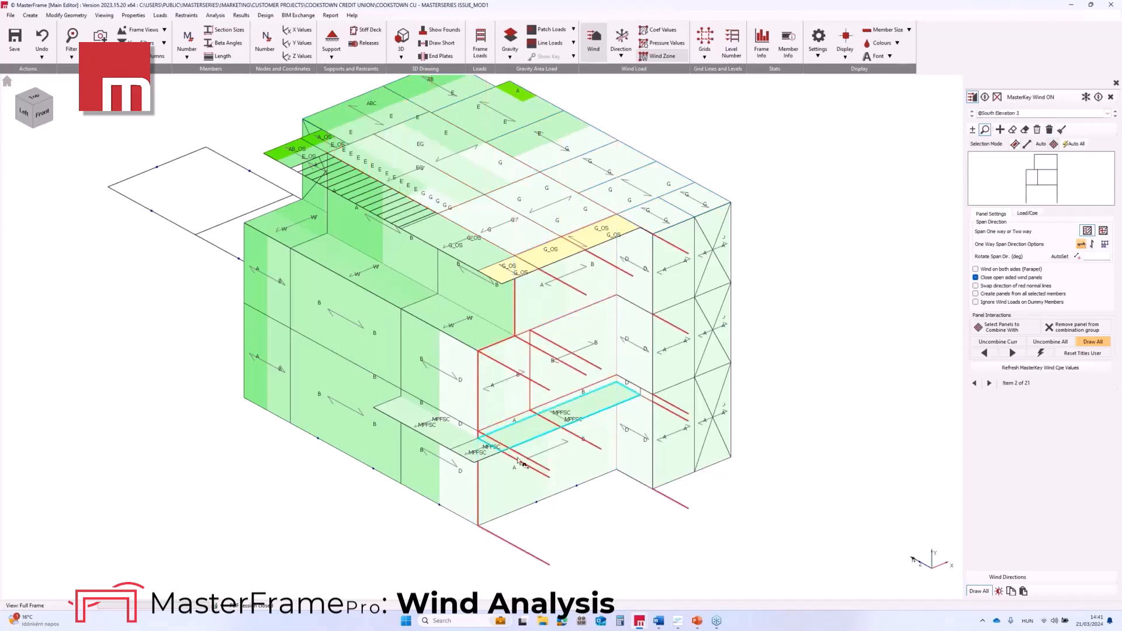
Step: Select the Roof 1 Part 1 canopy panel and turn off the drawing of all wind panels
left_click(441, 440)
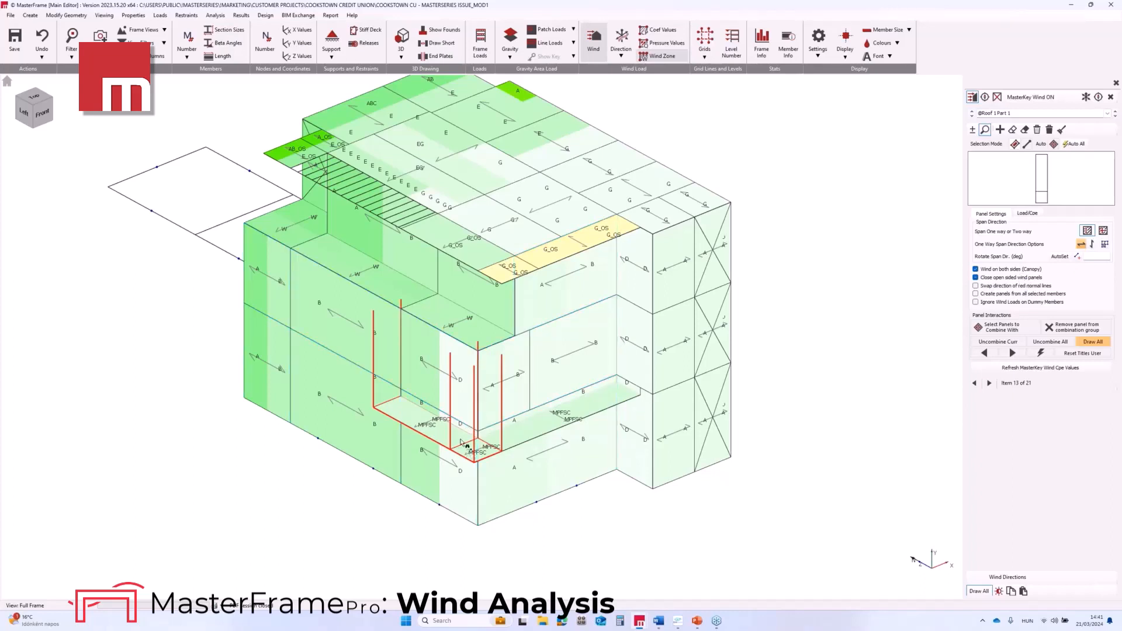
left_click(980, 590)
left_click(34, 90)
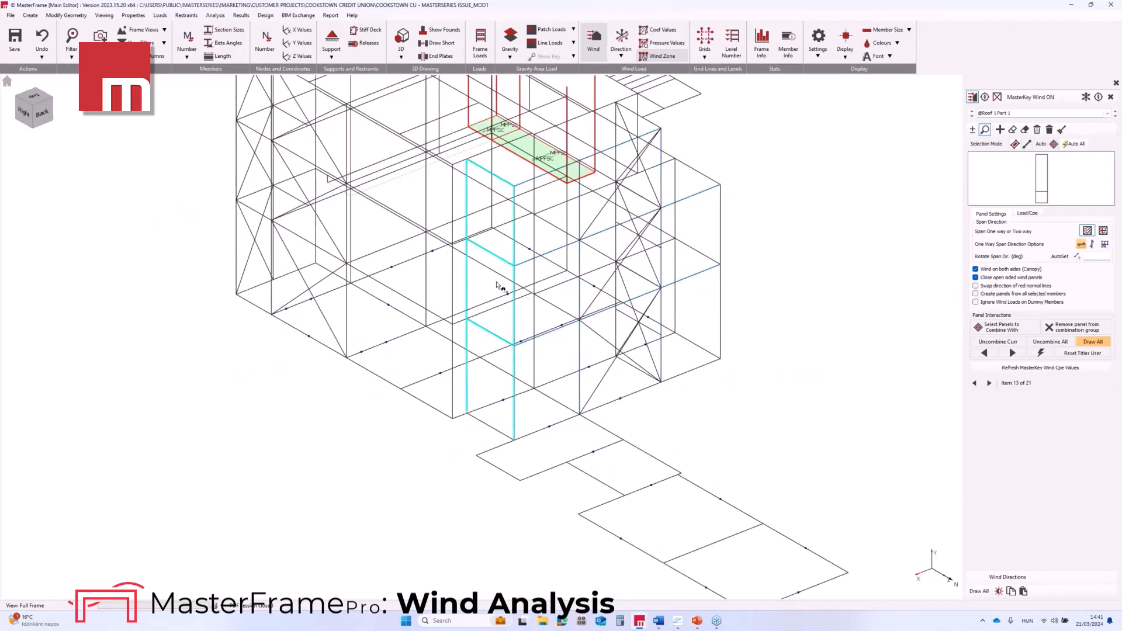
Step: Examine the canopy and facade wind panel outlines on the bare frame from the back and front, and close the wind panel editor
scroll(508, 278, "up", 1)
scroll(508, 278, "up", 1)
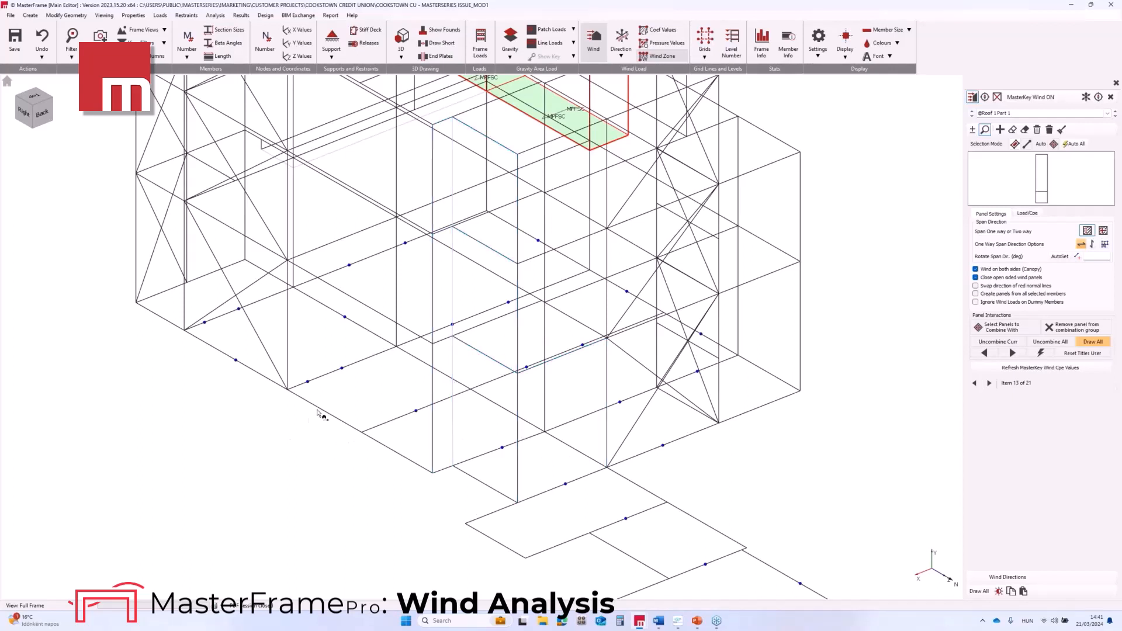
scroll(213, 422, "down", 3)
middle_click_drag(670, 323, 346, 311)
scroll(882, 413, "up", 2)
middle_click_drag(882, 413, 646, 476)
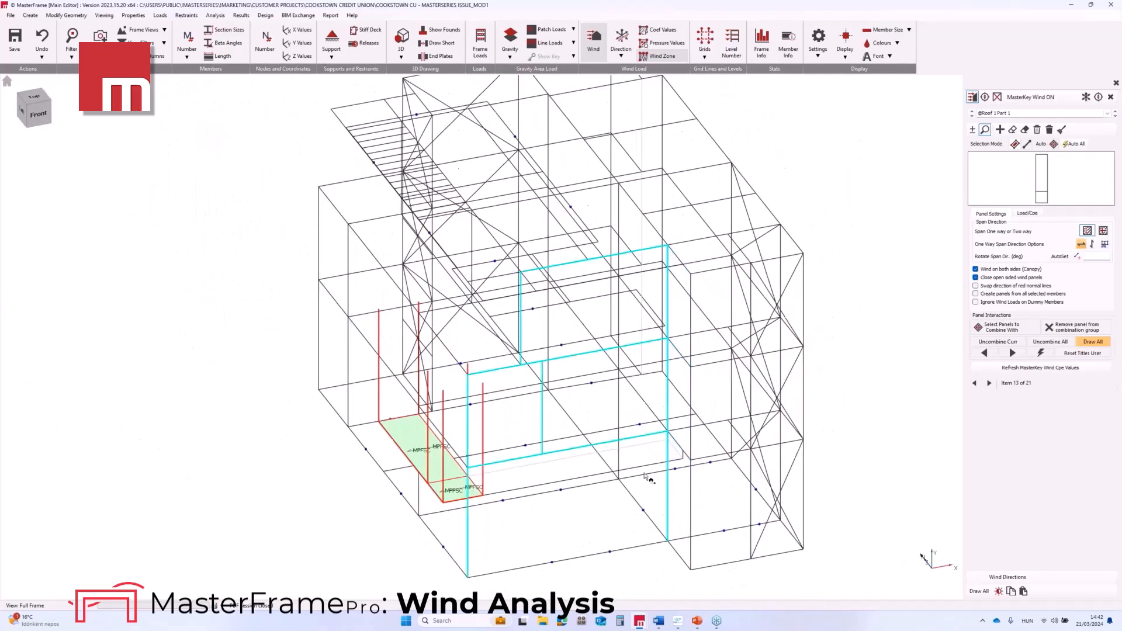
scroll(575, 456, "up", 3)
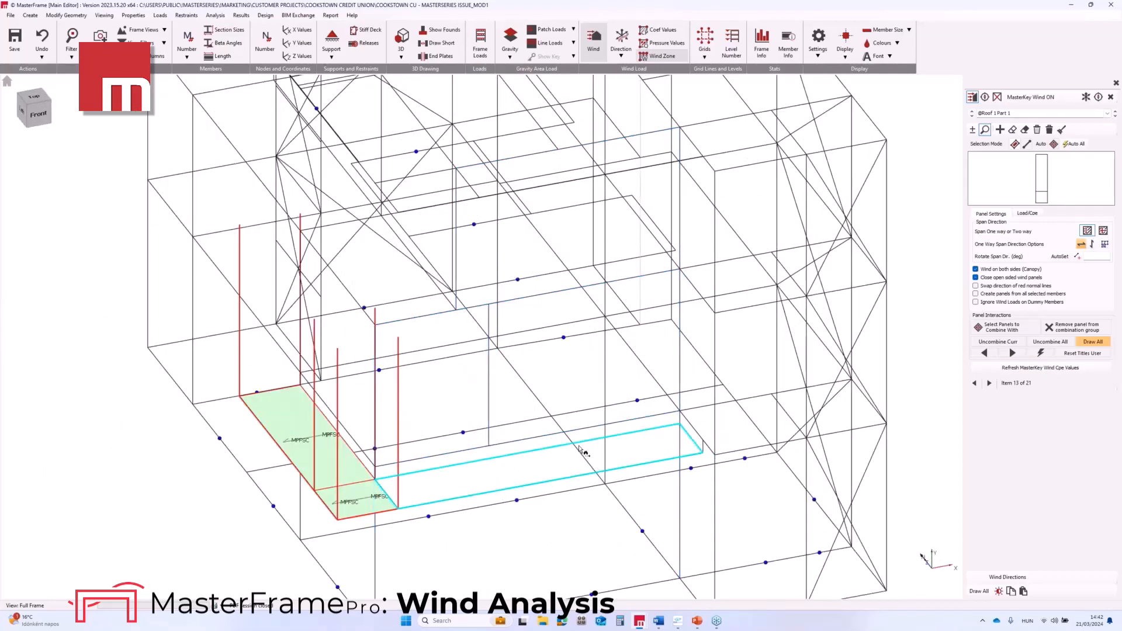
scroll(581, 450, "down", 1)
middle_click_drag(581, 450, 588, 408)
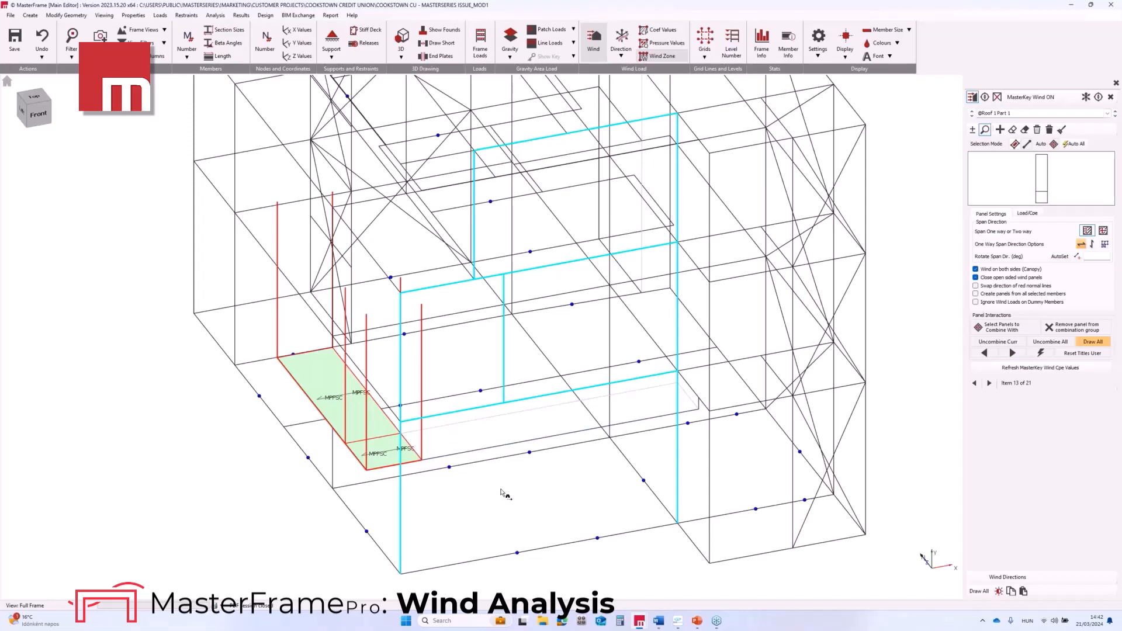
scroll(504, 492, "down", 3)
left_click(1116, 83)
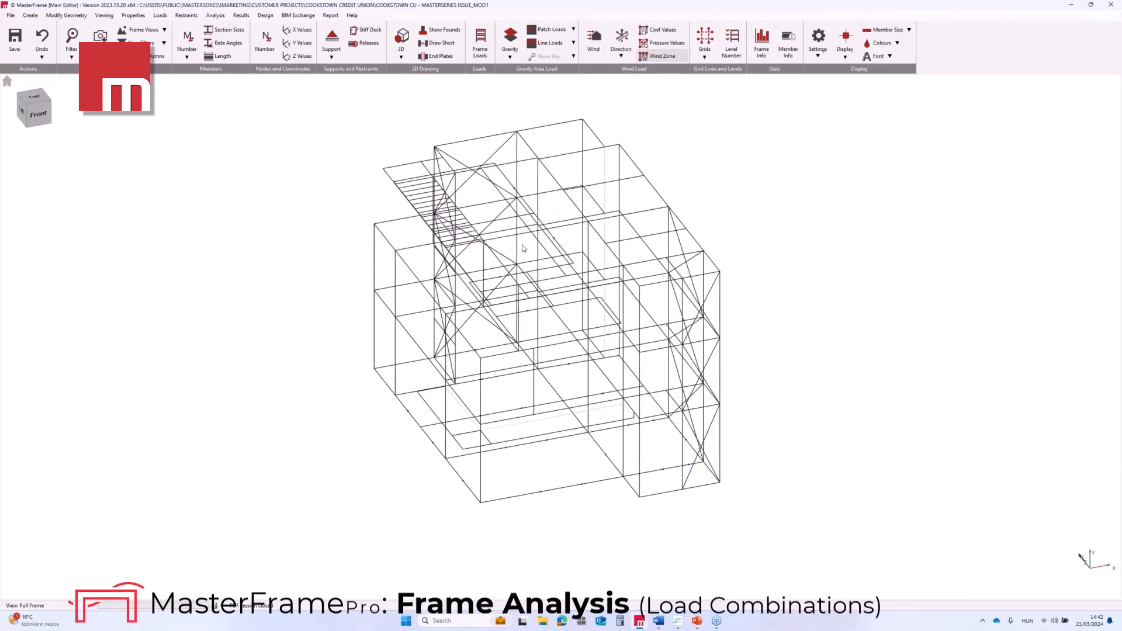
Step: Open the load case settings and read through the list of ultimate, serviceability and wind load cases
left_click(160, 16)
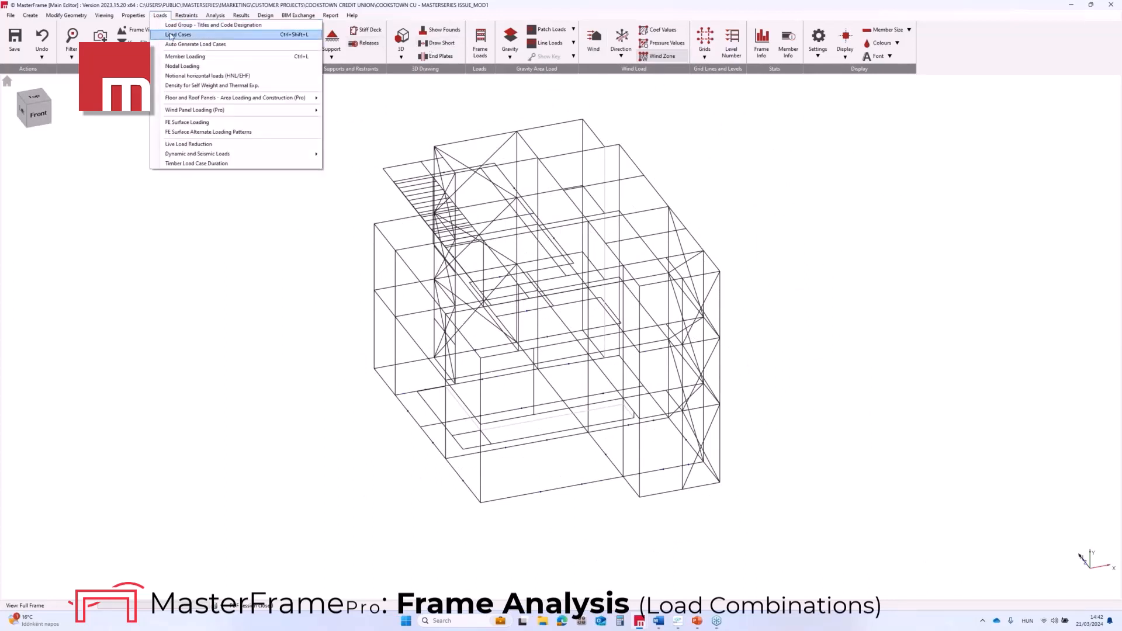
left_click(170, 35)
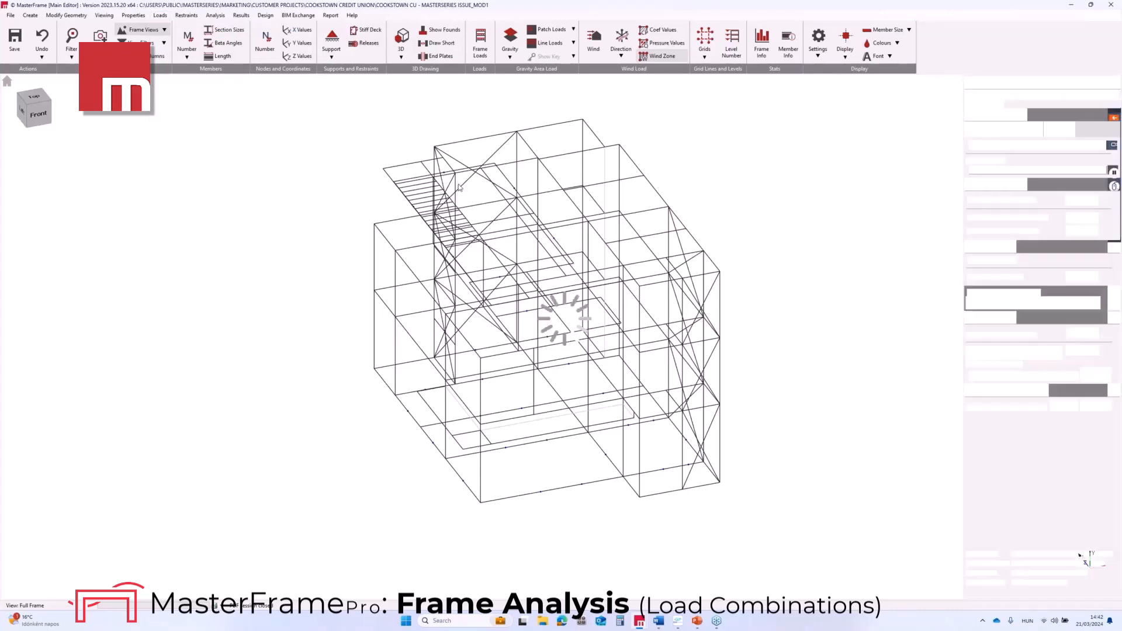
left_click(1023, 146)
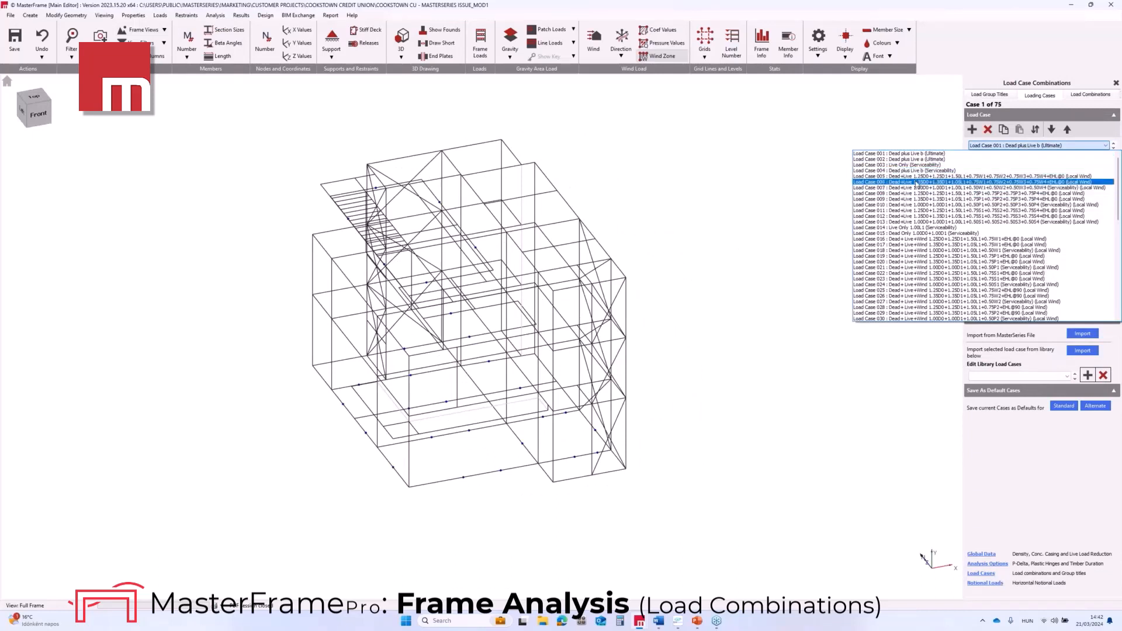
scroll(913, 217, "down", 1)
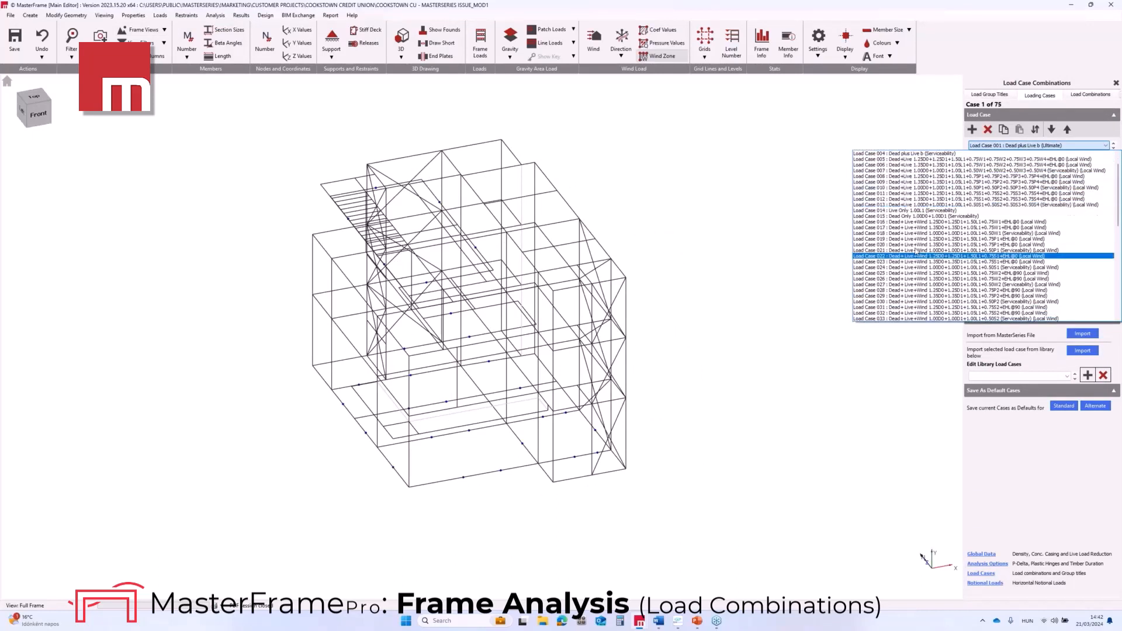
scroll(911, 257, "down", 10)
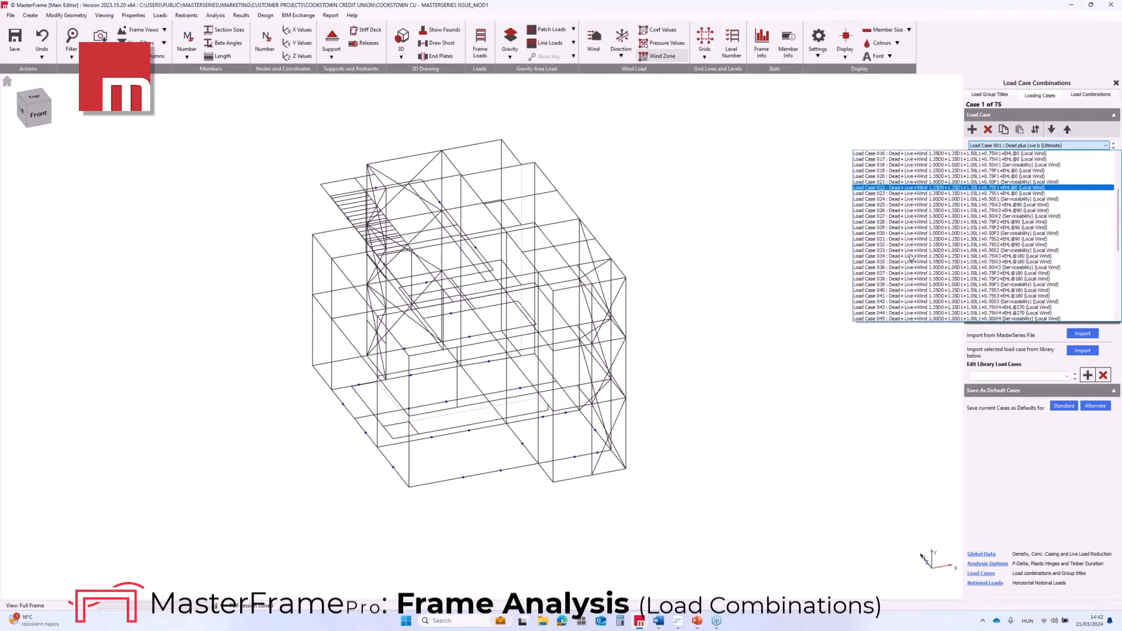
scroll(914, 272, "down", 1)
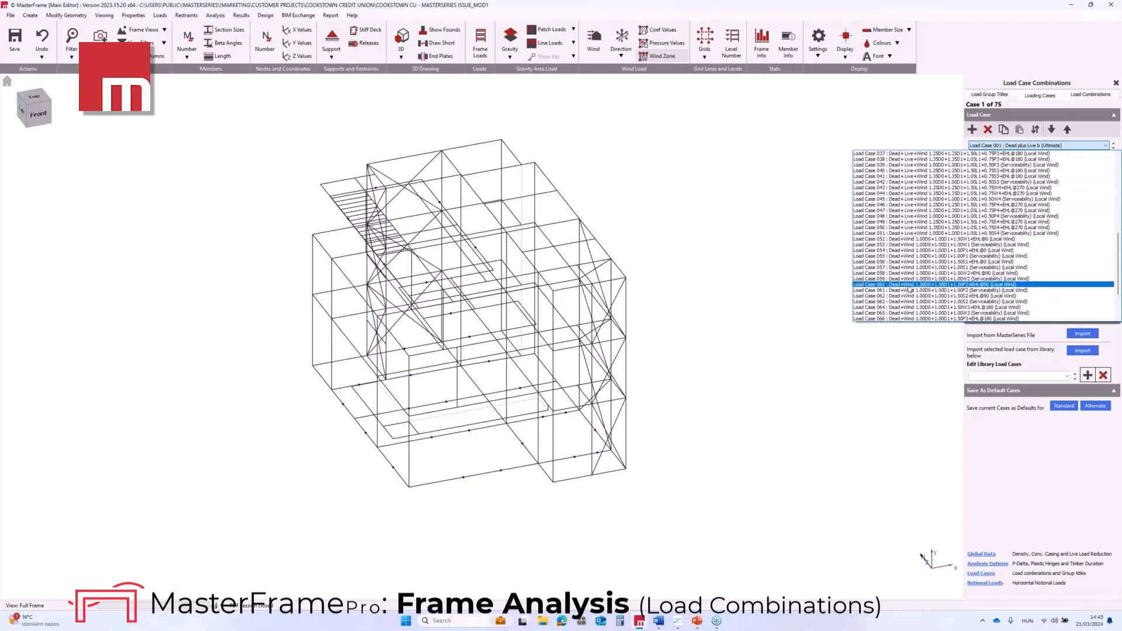
scroll(910, 289, "up", 5)
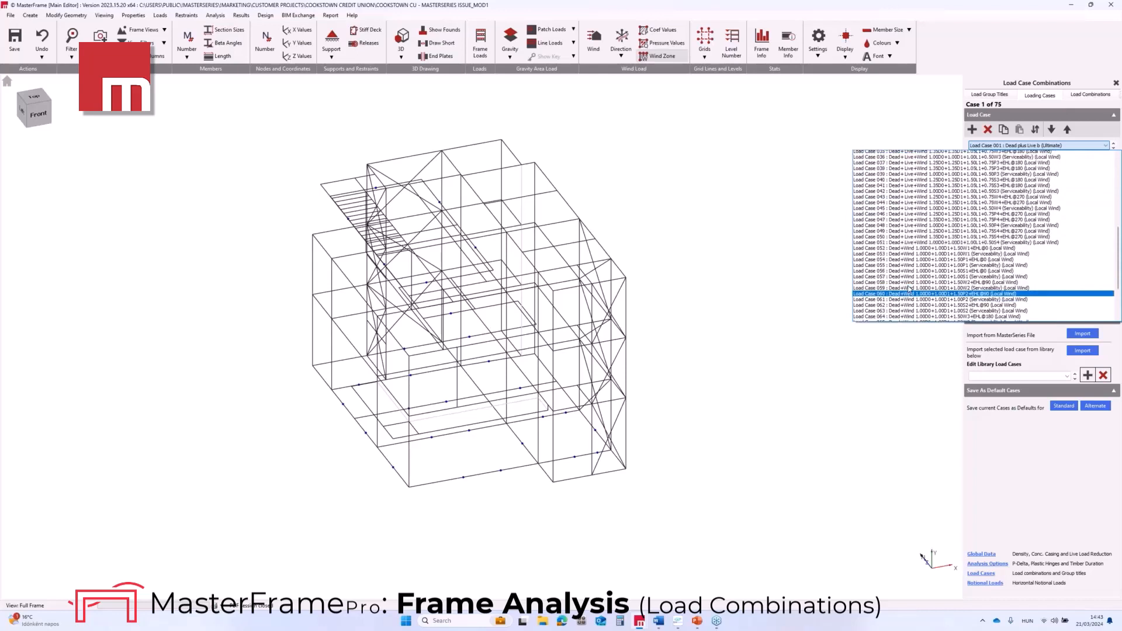
left_click(992, 466)
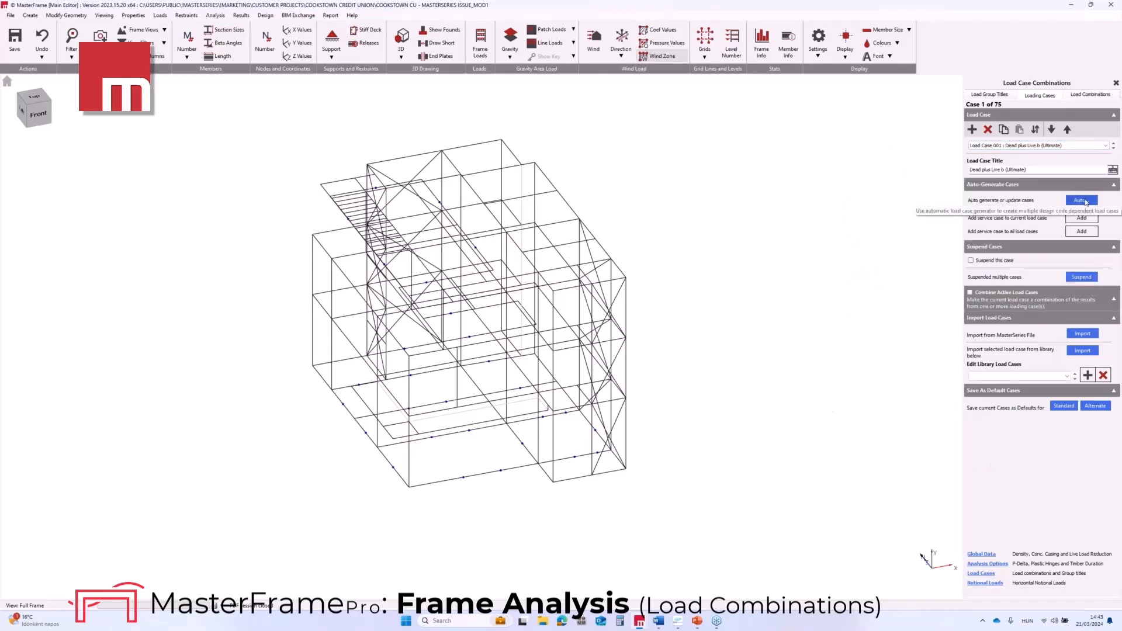
Step: Review the templates, load groups and options in the Automatic Load Case Generator, and close it without generating cases
left_click(1085, 202)
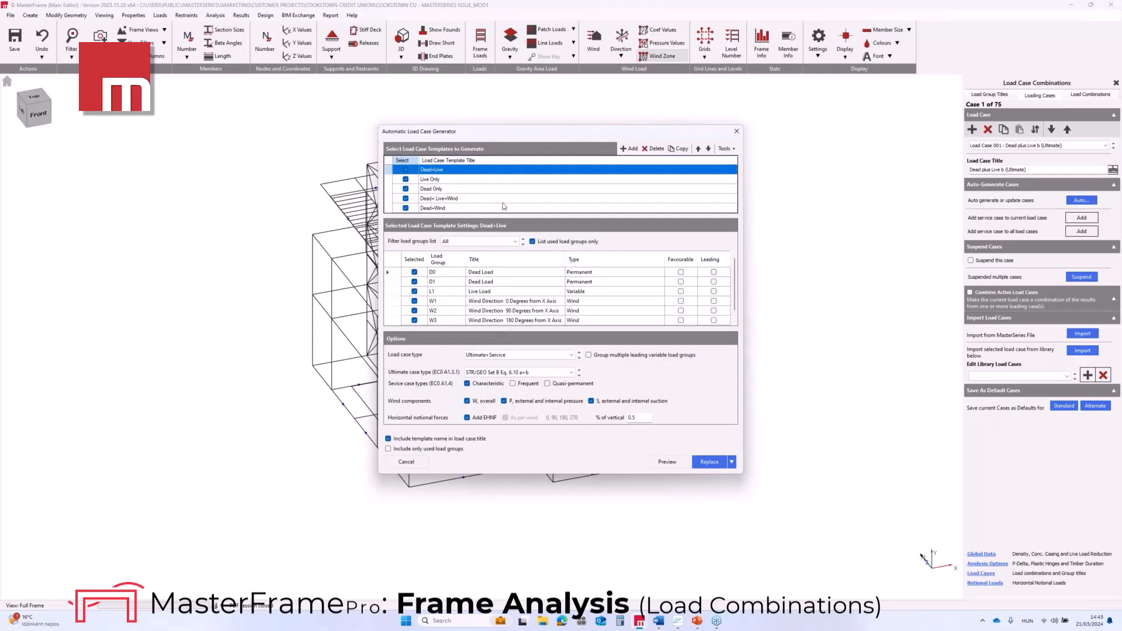
left_click_drag(496, 137, 495, 130)
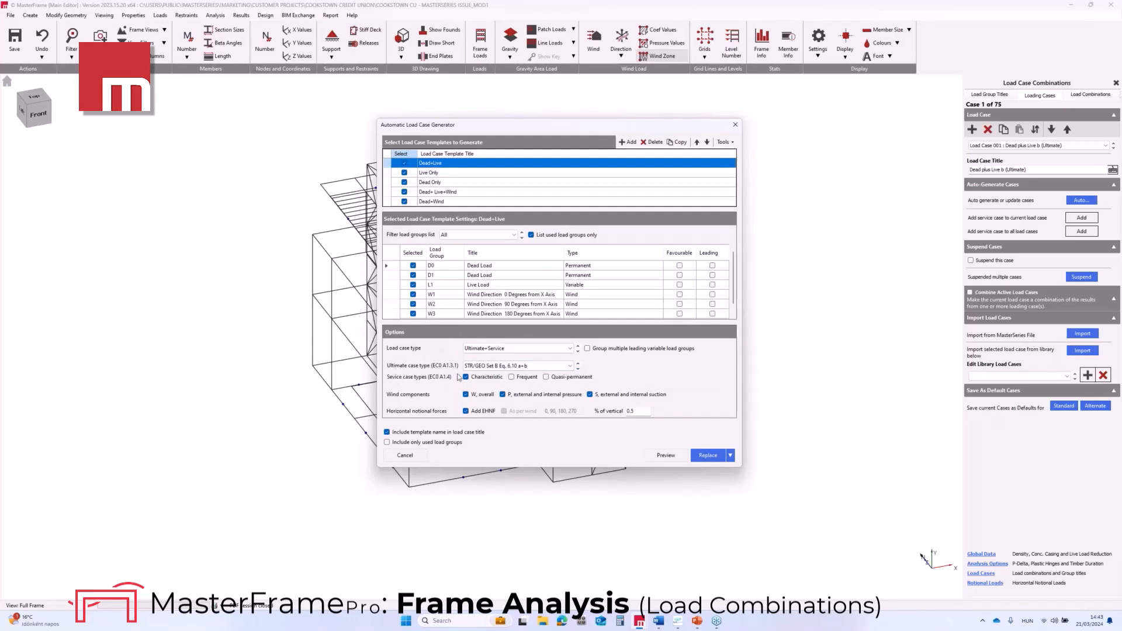
left_click(735, 125)
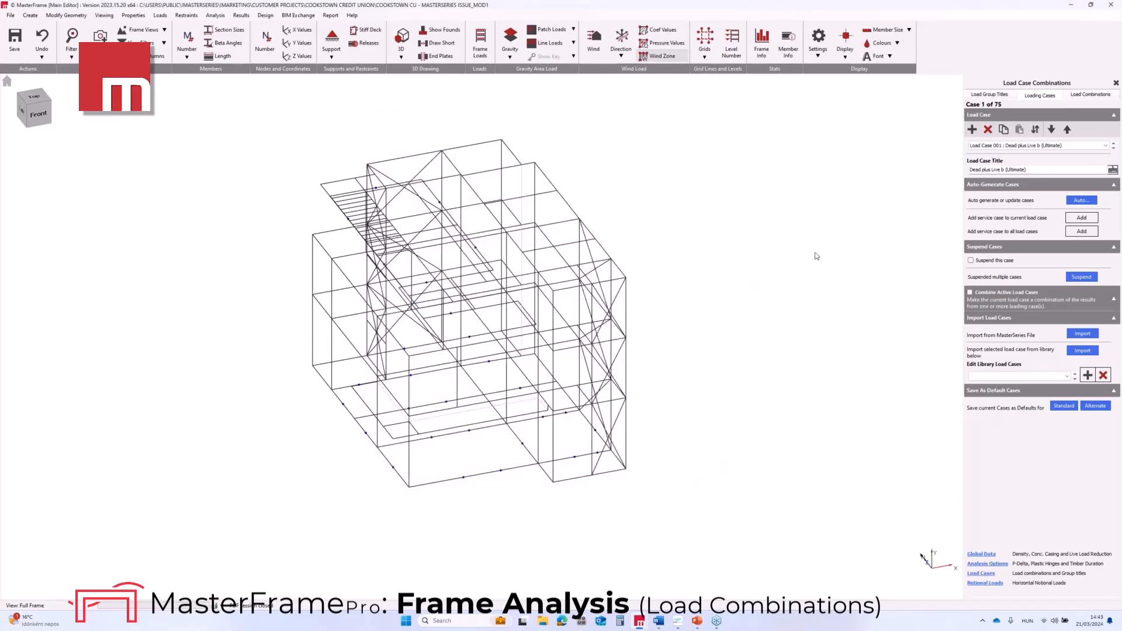
Step: Review the load factors of the load combinations, including load case 017 with dead, live and wind loads, and close the load case settings
left_click(1085, 96)
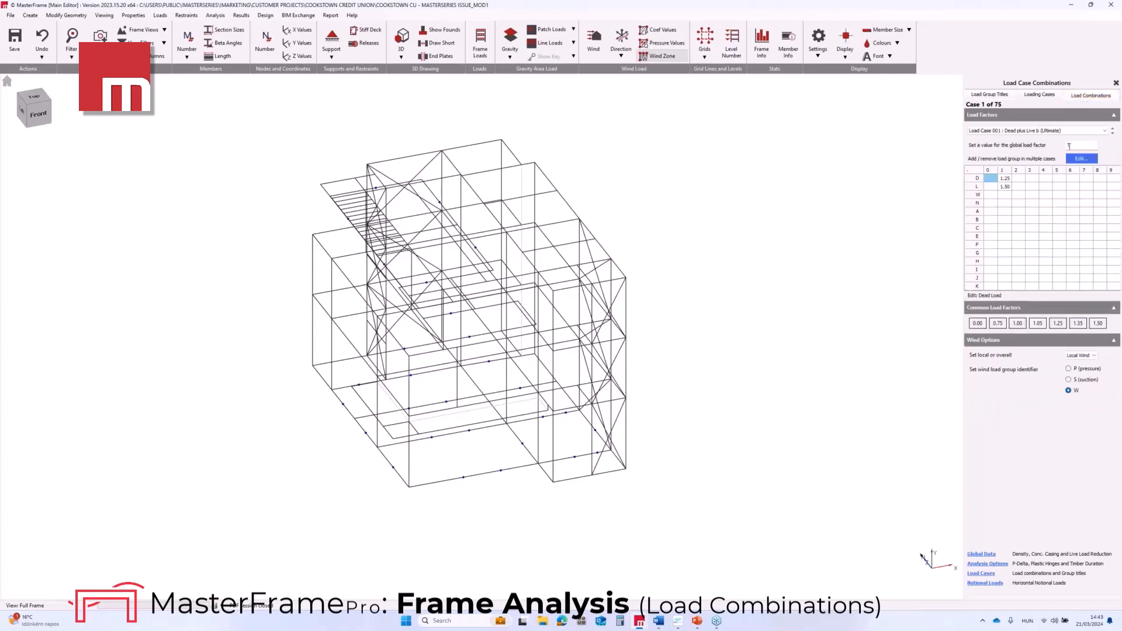
left_click(1038, 131)
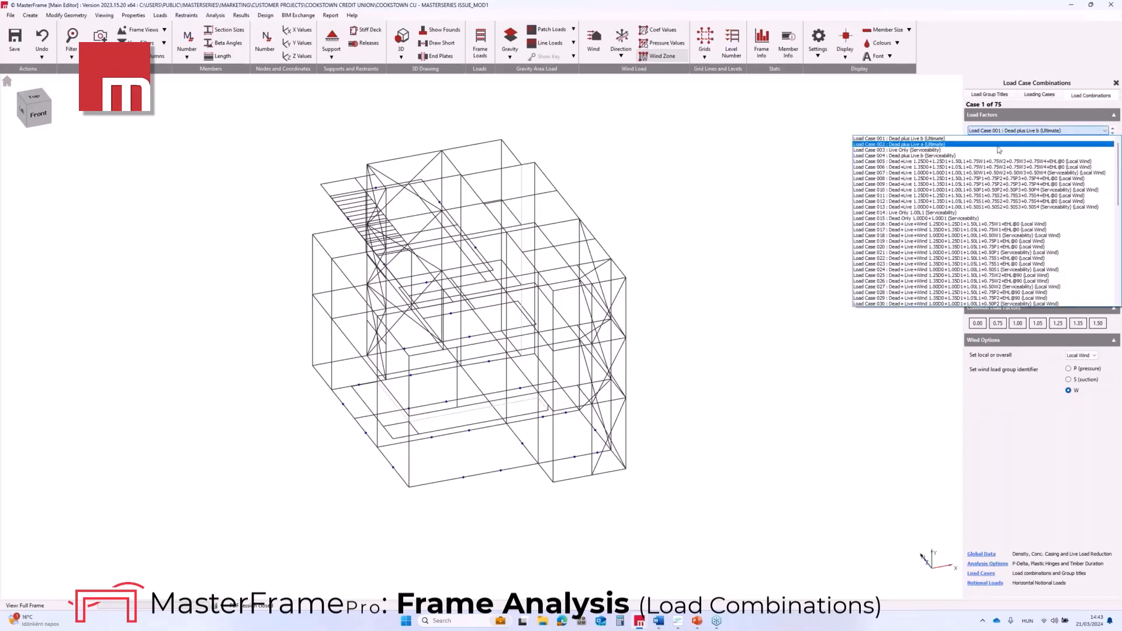
left_click(1010, 150)
left_click(1038, 131)
left_click(1011, 150)
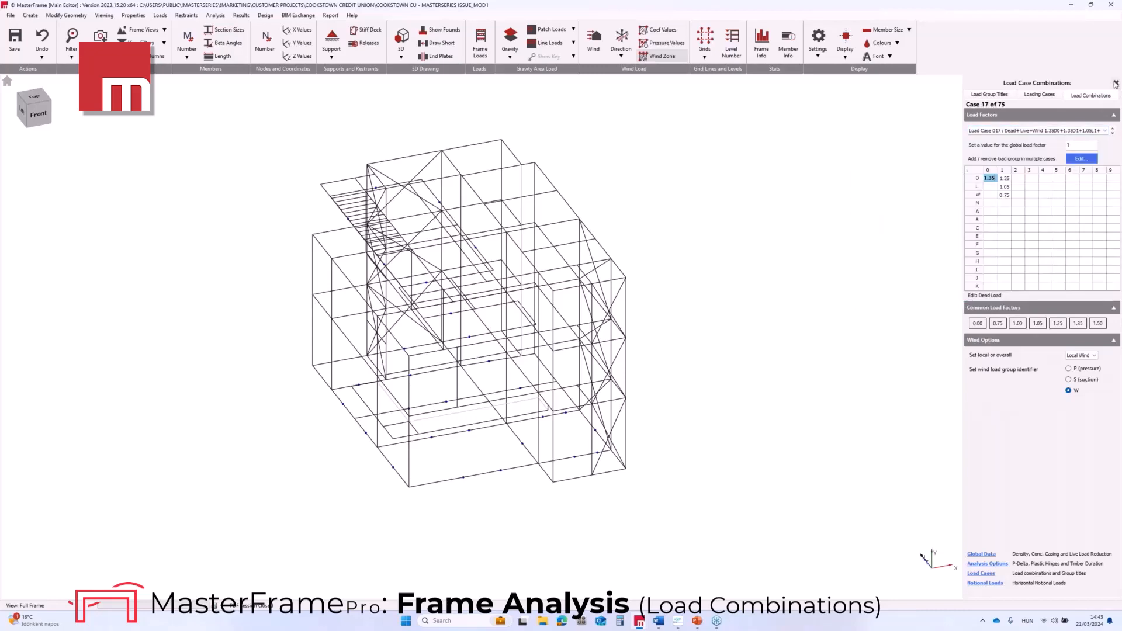
left_click(1116, 83)
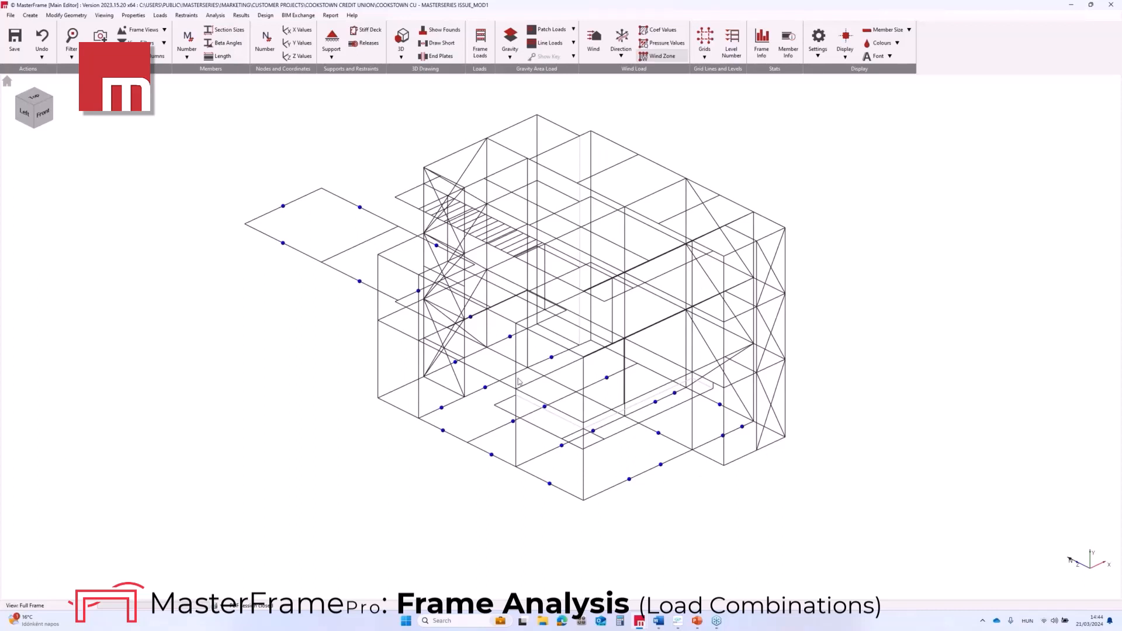
Step: Open the graphical analysis output and display the deflected shape together with the frame geometry, viewed from the left side
key("F9")
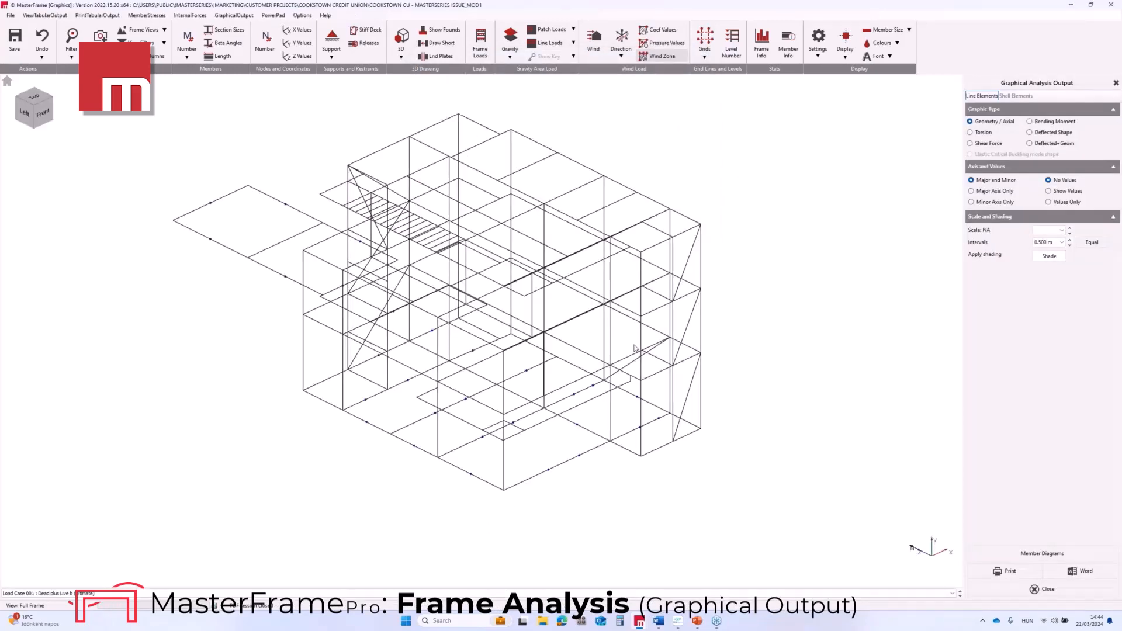
scroll(585, 284, "up", 2)
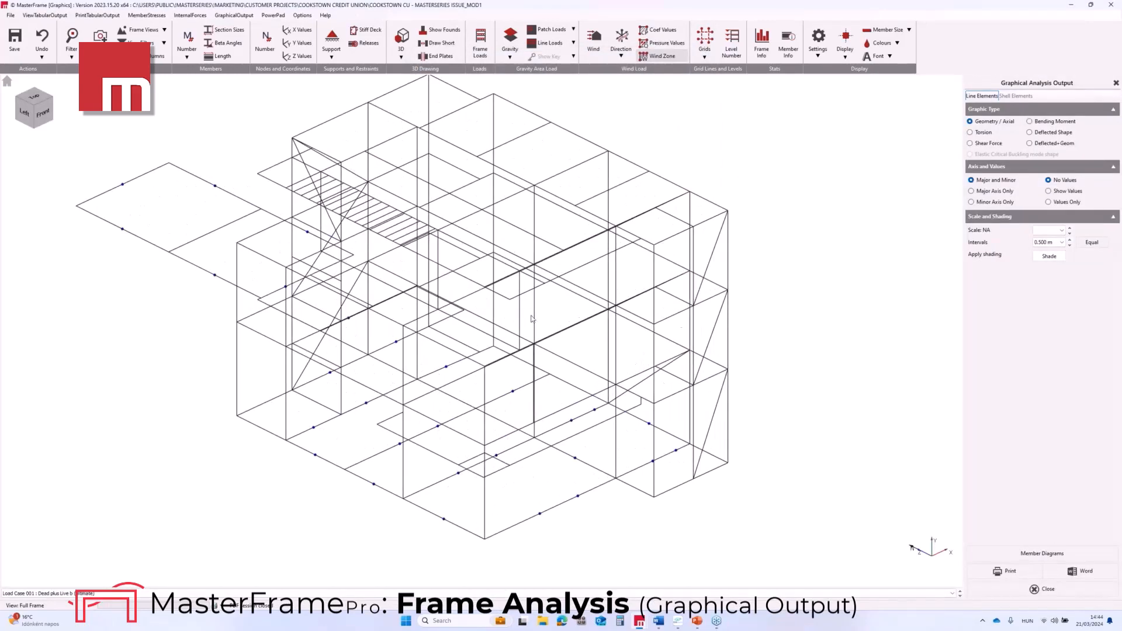
left_click(1040, 145)
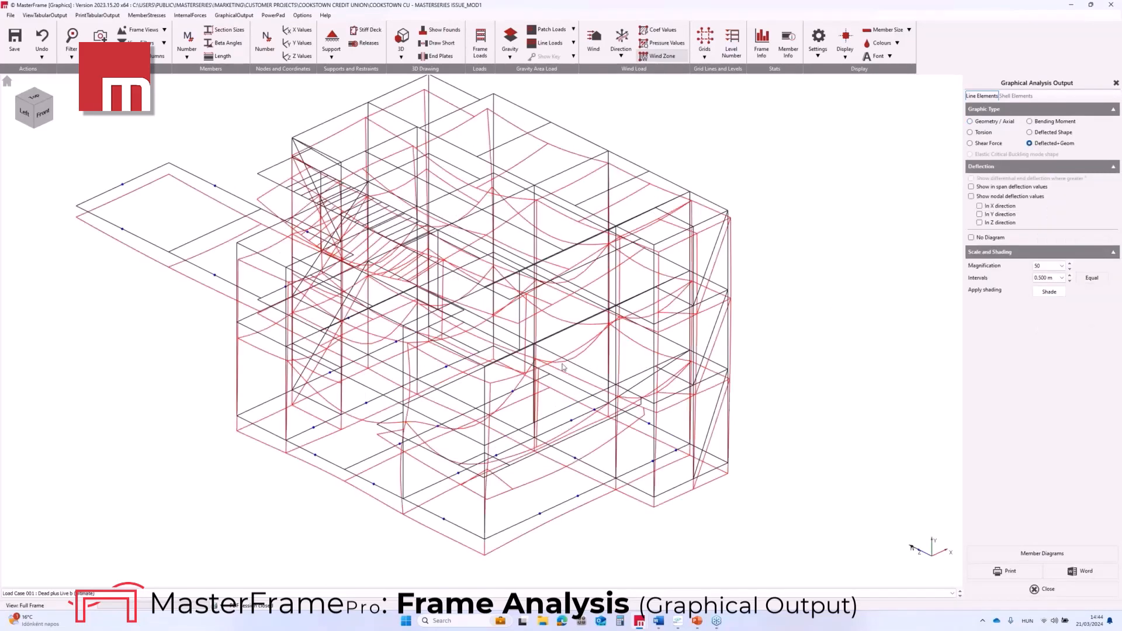
middle_click_drag(519, 383, 635, 343)
middle_click_drag(691, 321, 734, 334)
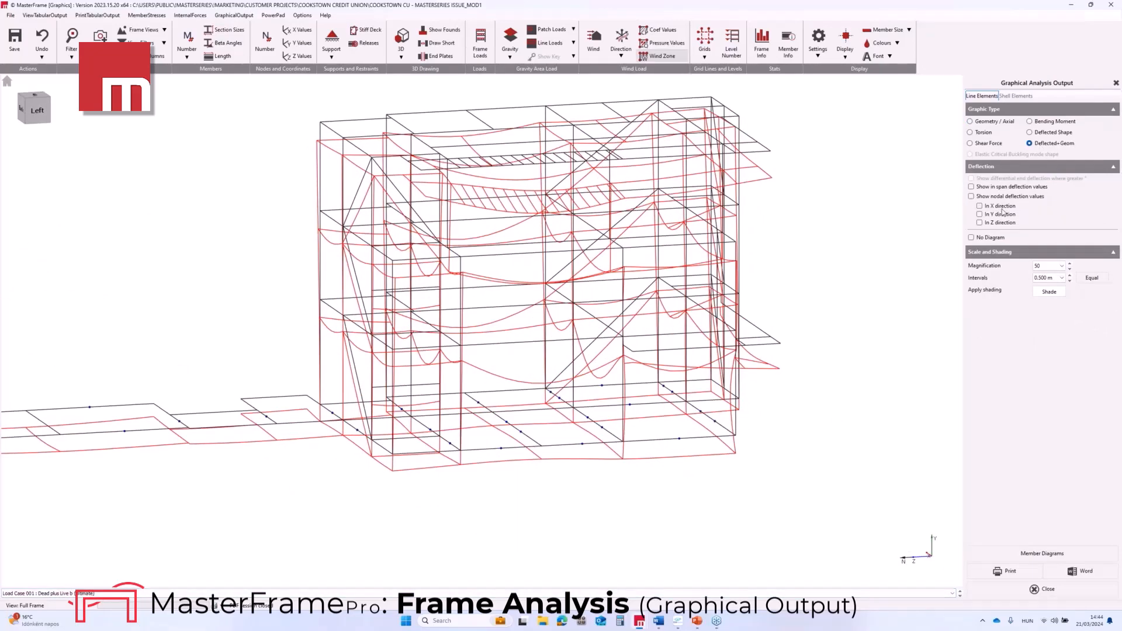
Step: Show the nodal deflection values in the Y direction and examine them across the floors and foundation beams
left_click(975, 199)
left_click(980, 215)
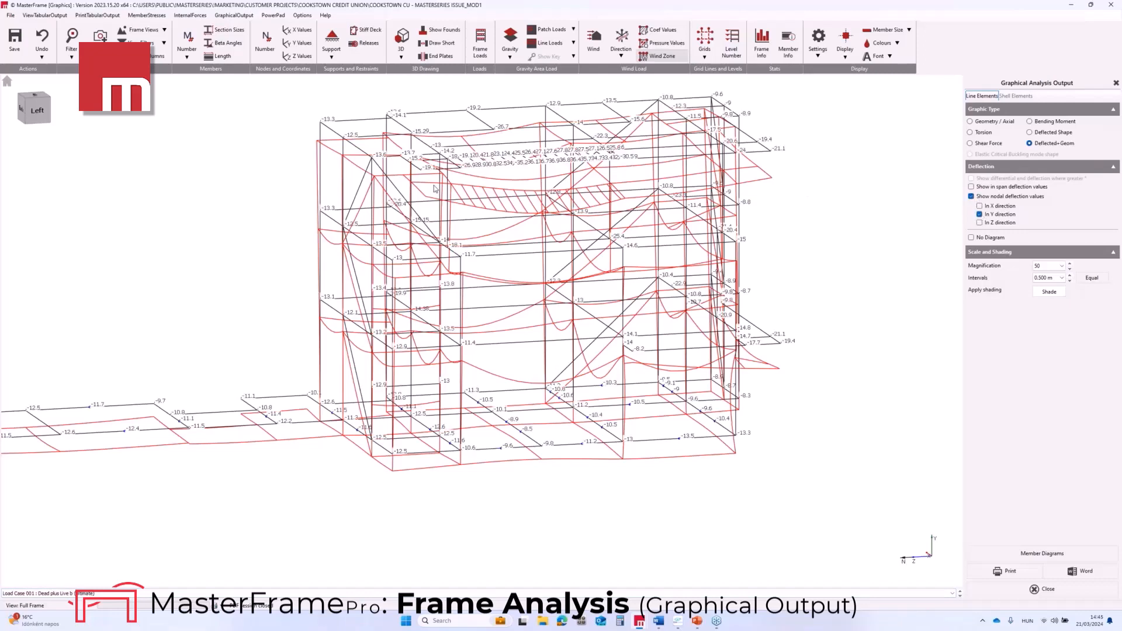
middle_click_drag(532, 244, 517, 287)
scroll(573, 180, "up", 2)
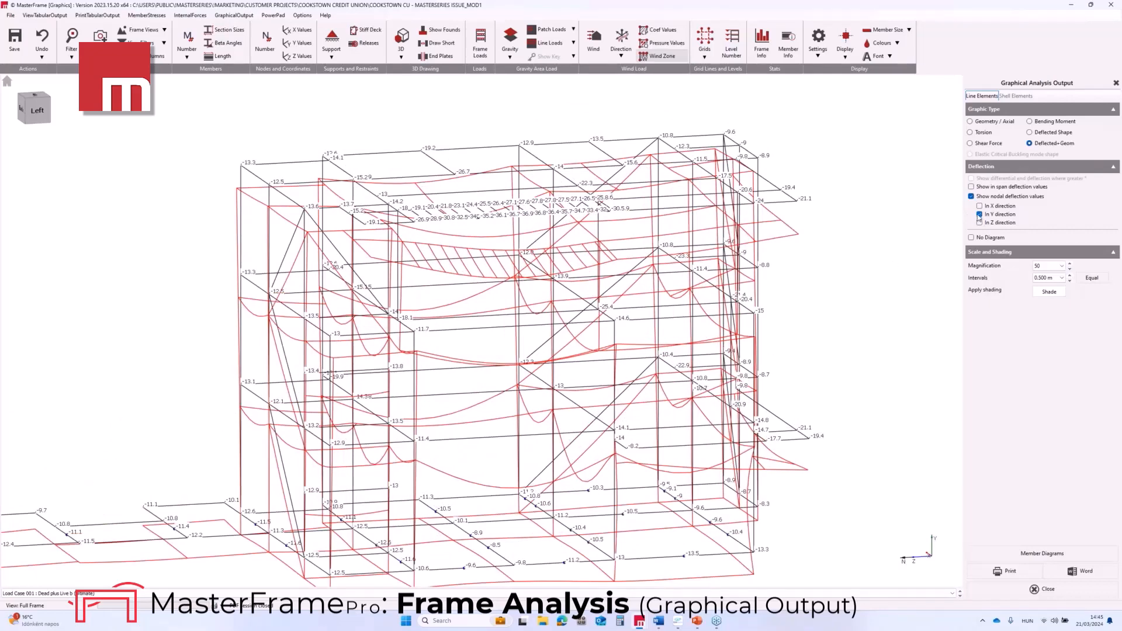
left_click(979, 206)
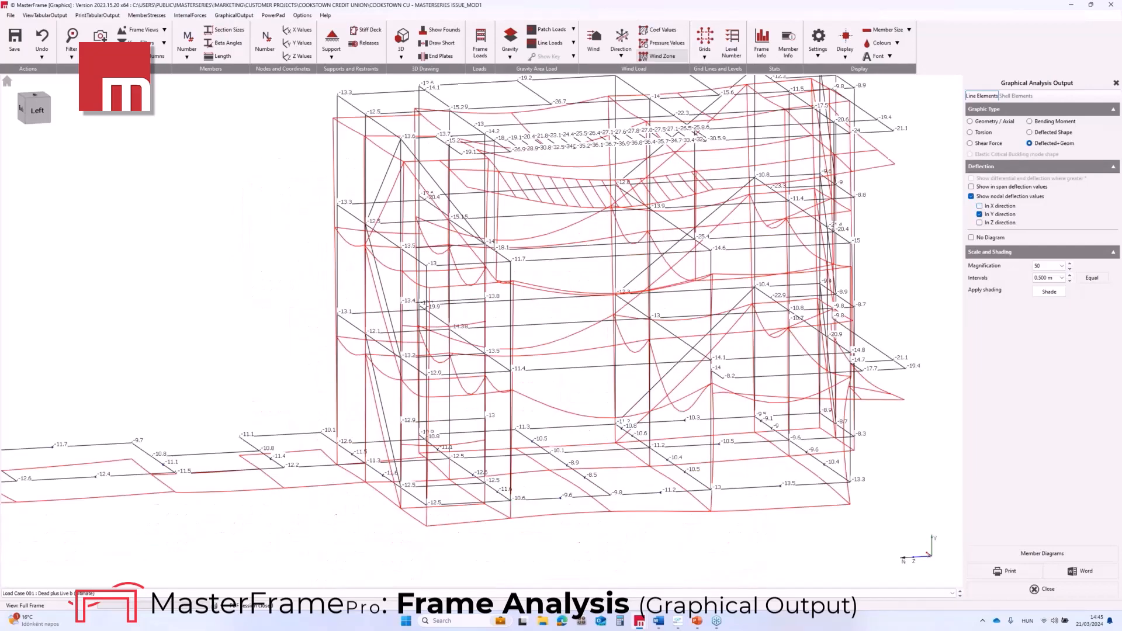
left_click(979, 214)
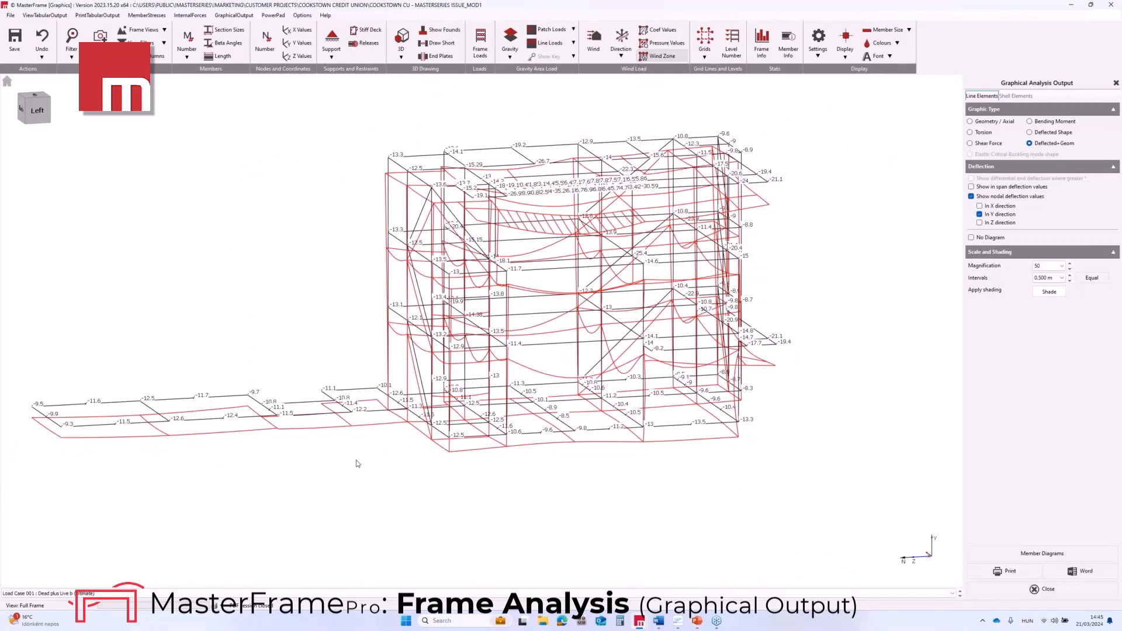
middle_click_drag(357, 463, 311, 437)
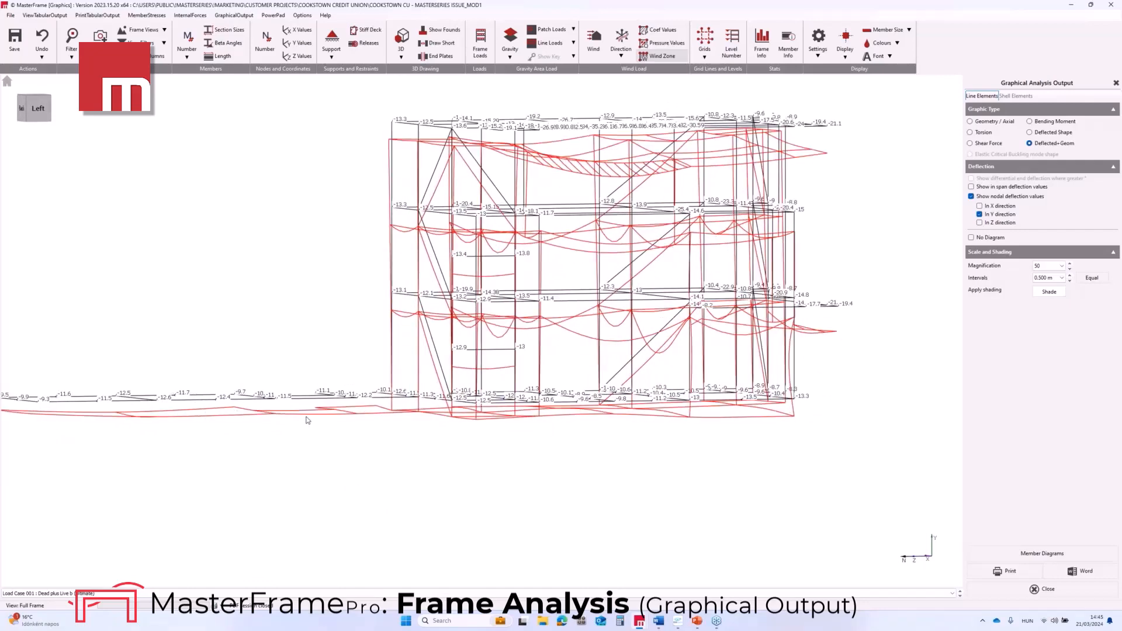
Step: Look through the result load cases down to the ultimate, serviceability and all-cases envelopes, keeping load case 001 displayed
left_click(124, 592)
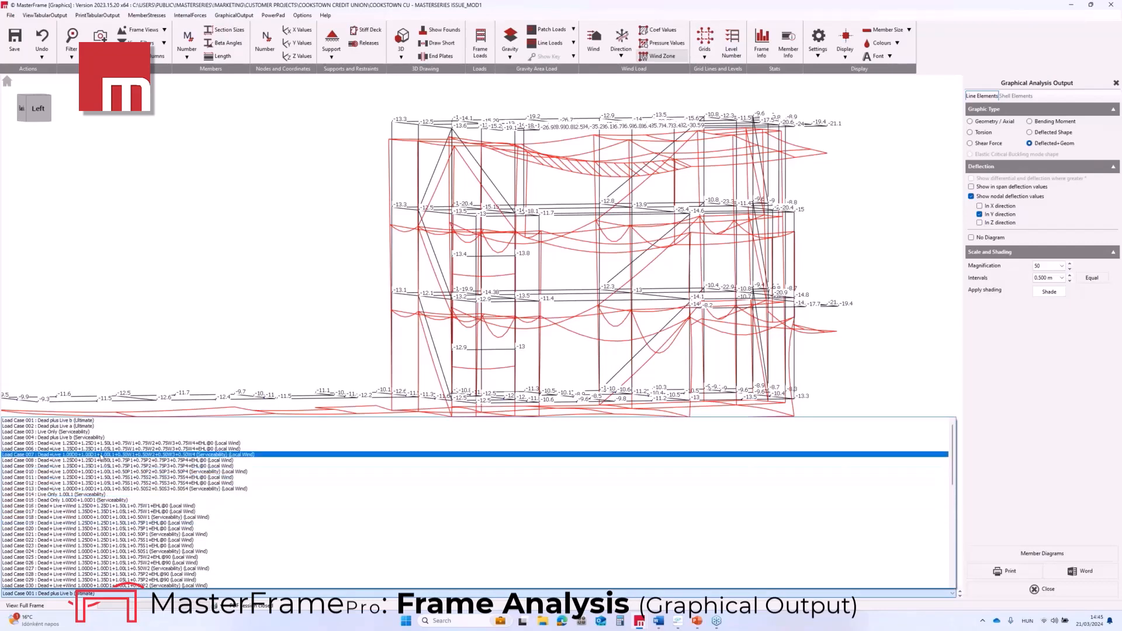
scroll(102, 478, "down", 7)
scroll(93, 476, "down", 3)
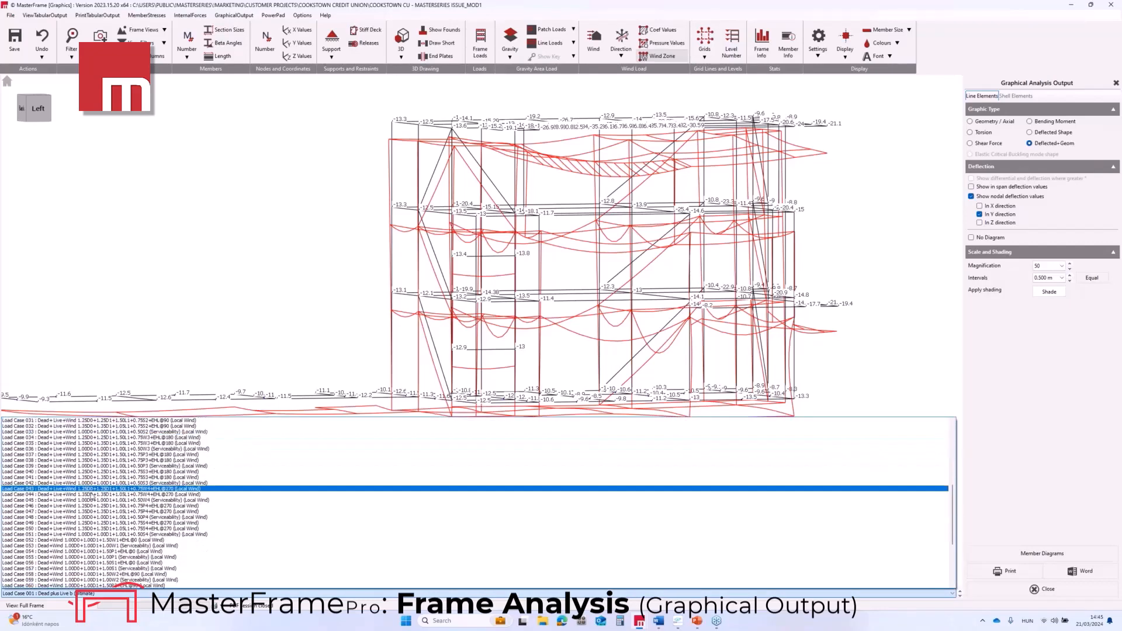
scroll(85, 509, "down", 5)
scroll(86, 509, "down", 2)
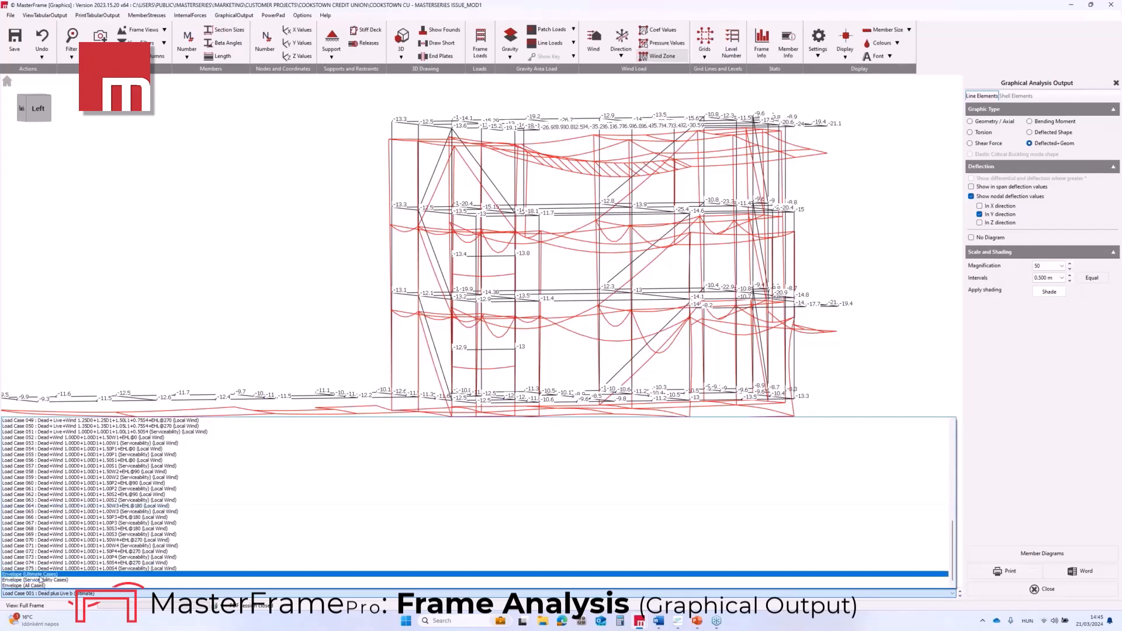
left_click(1038, 128)
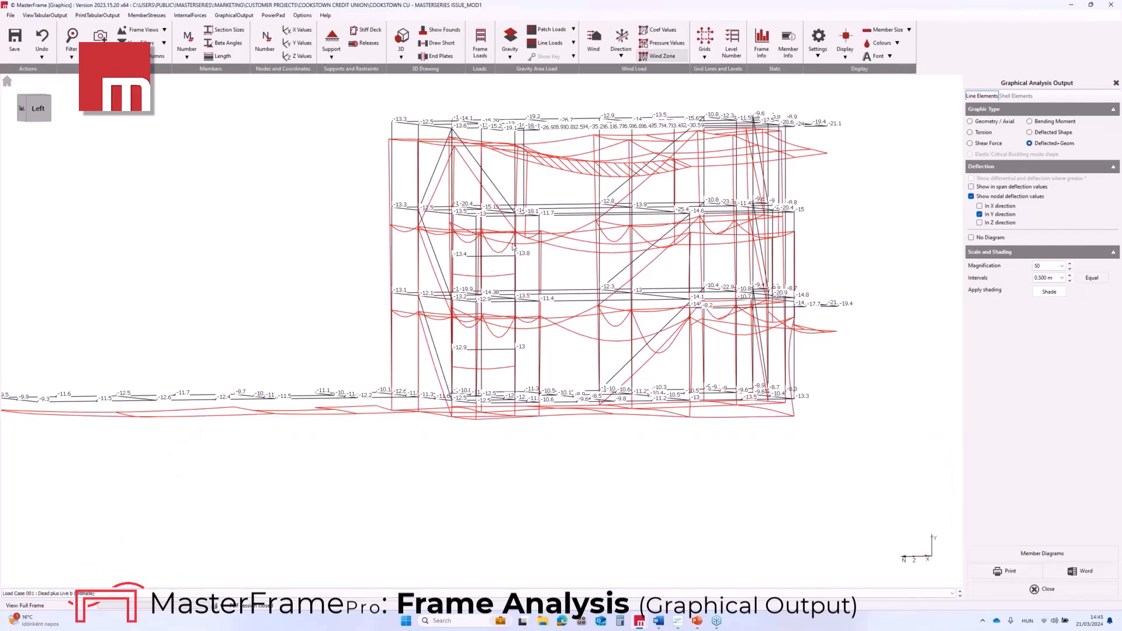
Step: Display the major-axis bending moment diagram with values for the frame on grid line B - B
middle_click_drag(514, 248, 549, 276)
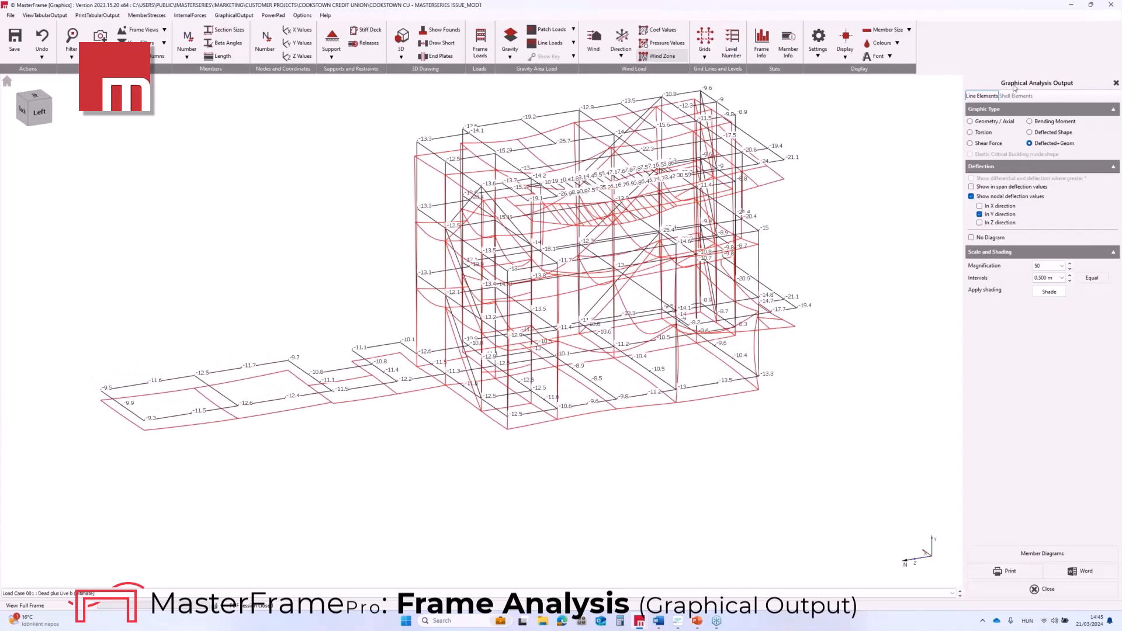
left_click(1042, 122)
left_click(155, 31)
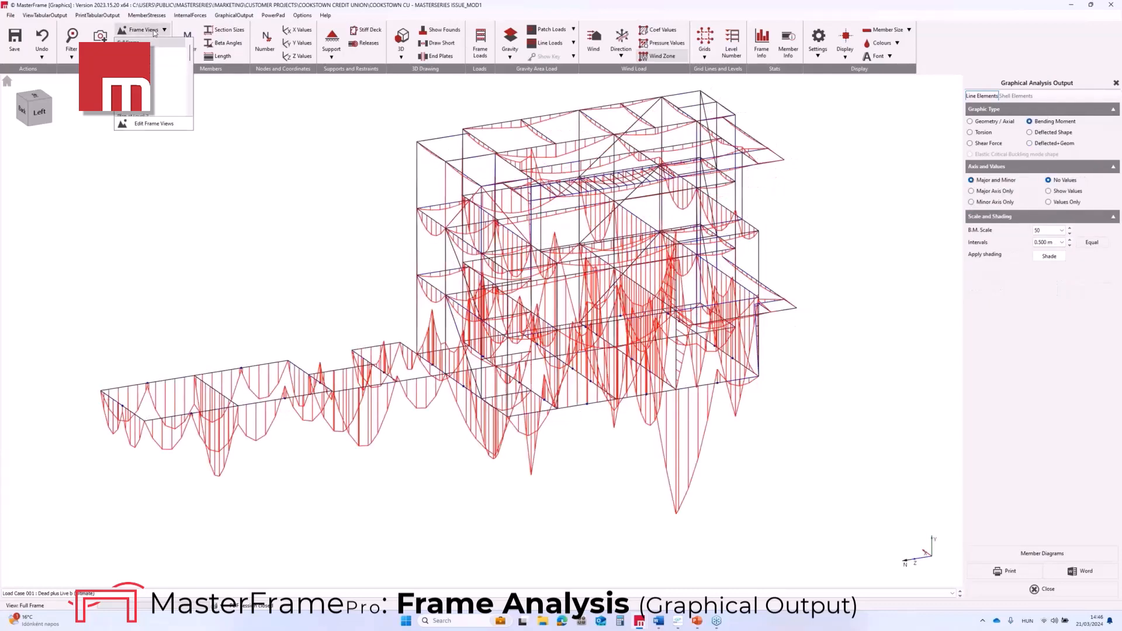
scroll(181, 118, "down", 2)
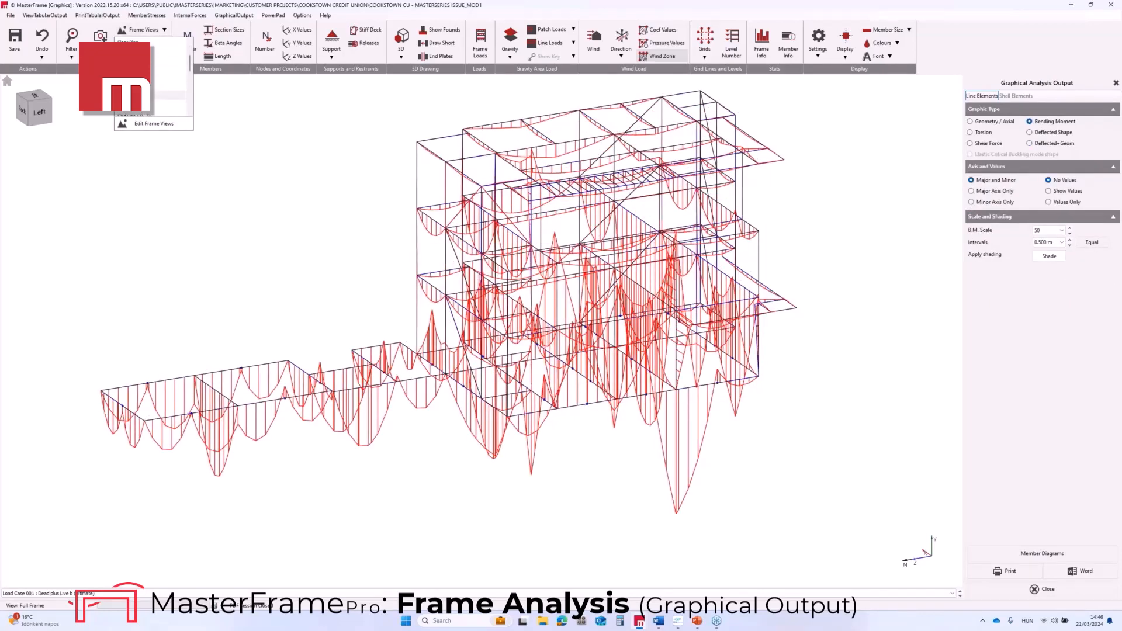
left_click(140, 103)
left_click(971, 191)
left_click(1048, 191)
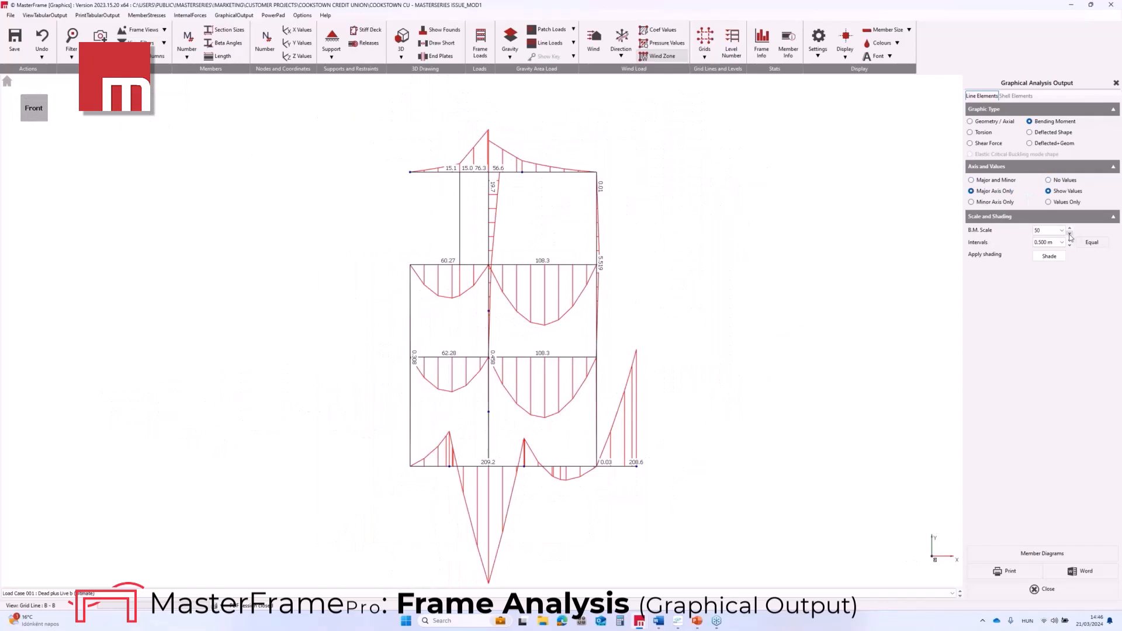
Step: Try bending moment scales of 100 and 200 and return the diagram scale to 50
left_click(1070, 235)
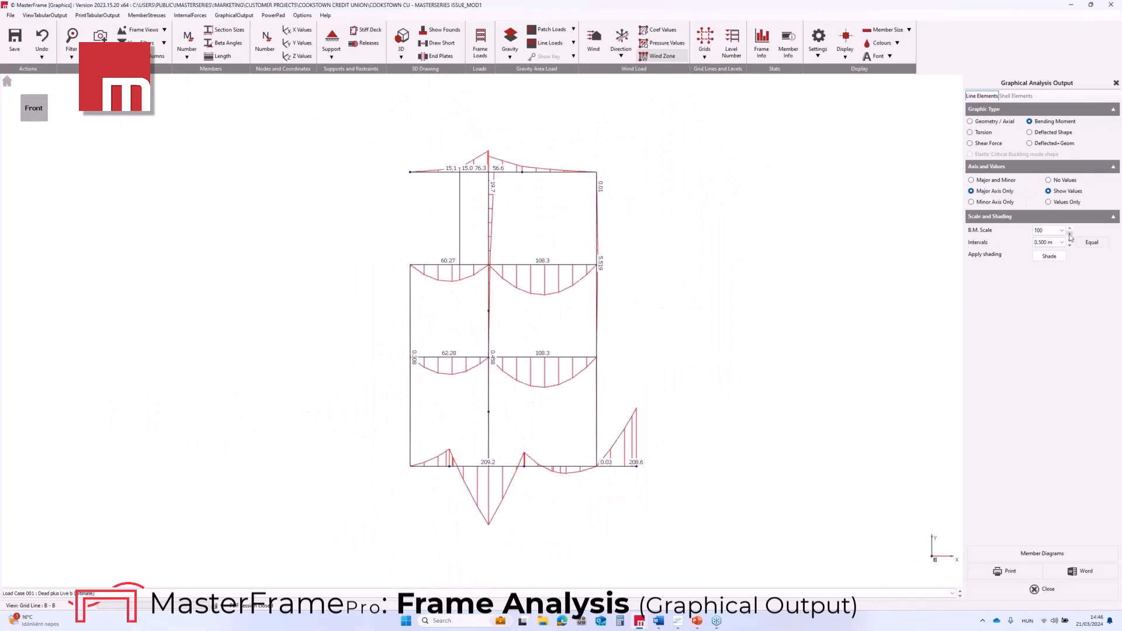
left_click(1070, 235)
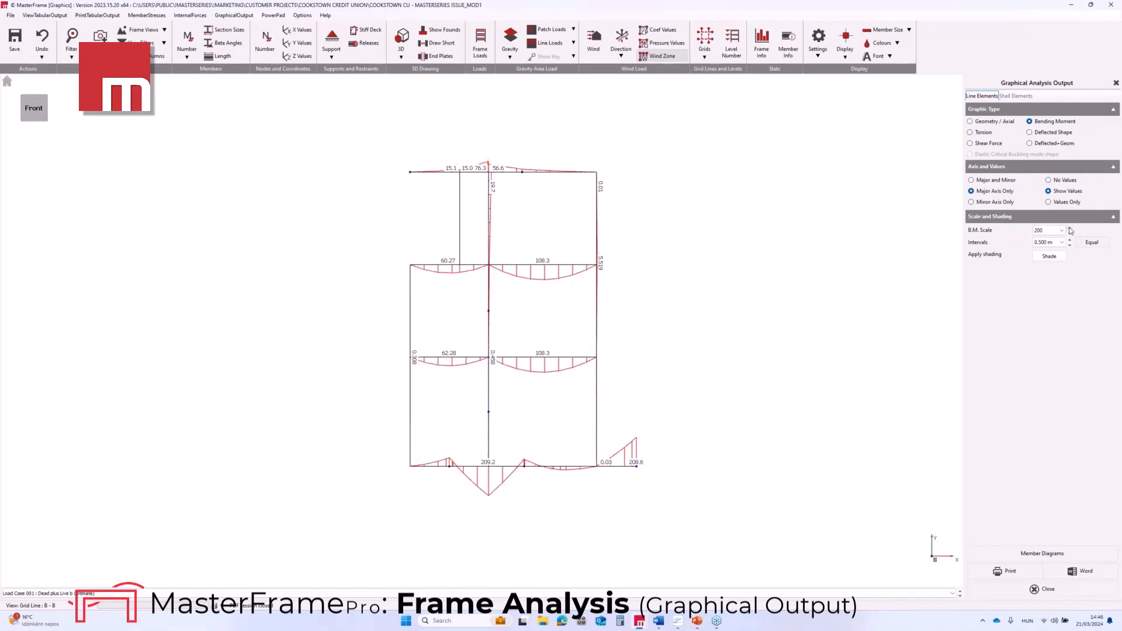
left_click(1070, 230)
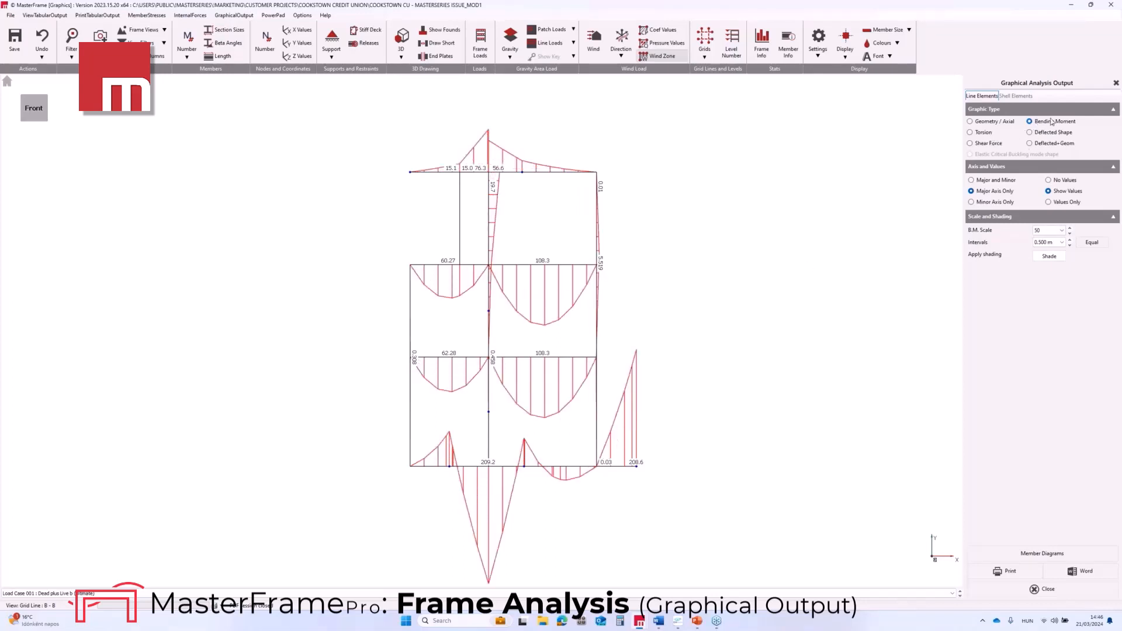
Step: Display the grid line B - B shear force diagram at a scale of 200 and close the graphical output
left_click(970, 143)
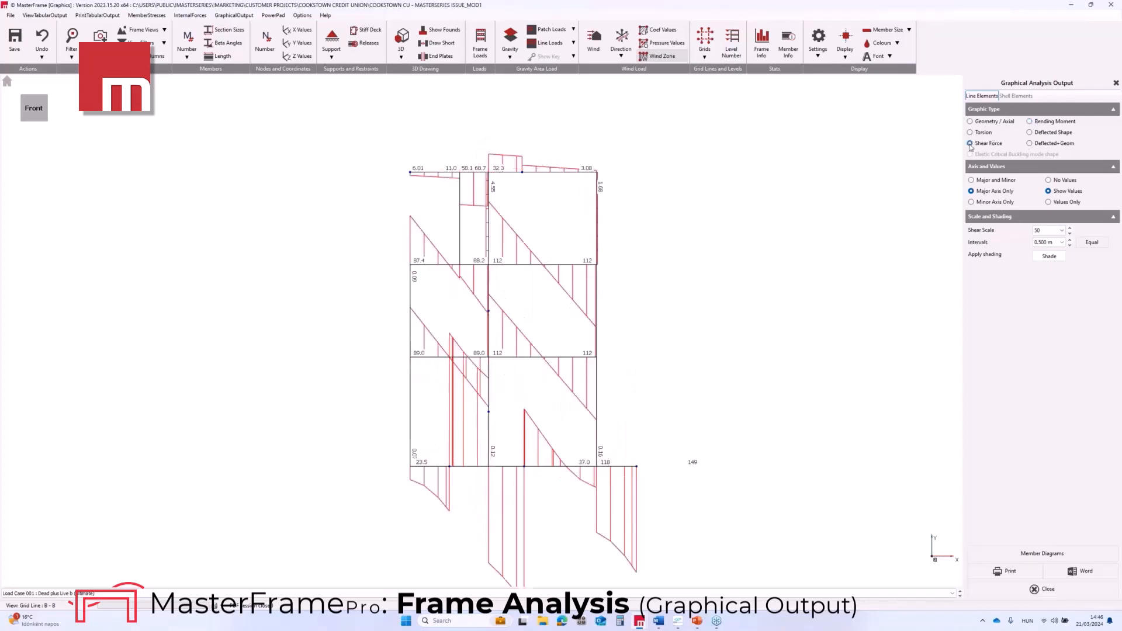
left_click(1070, 234)
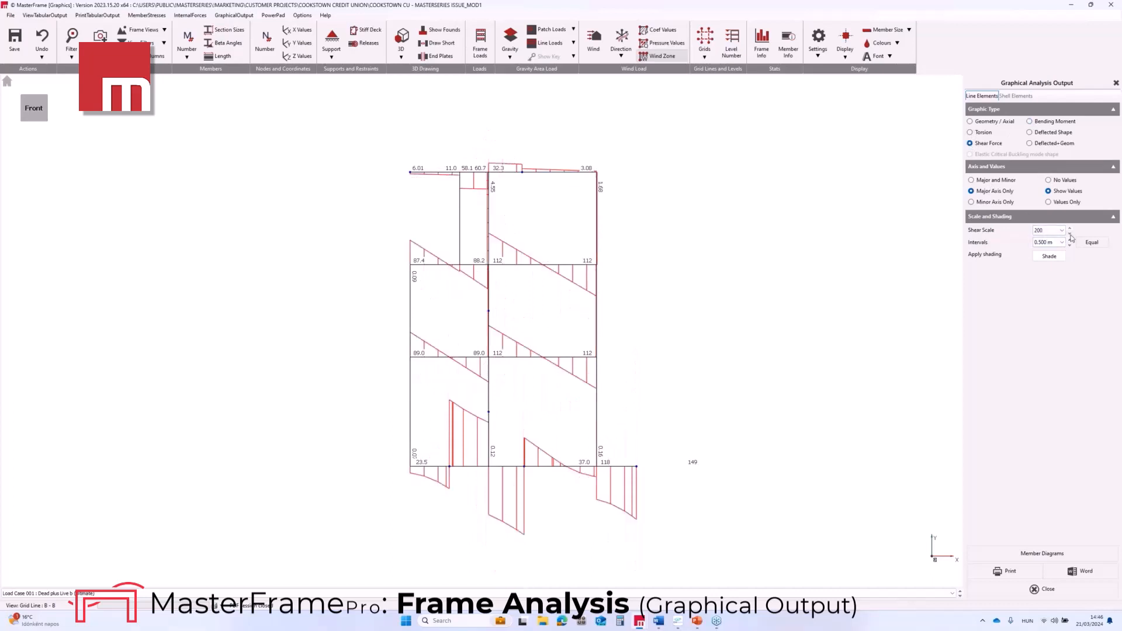
left_click(1070, 233)
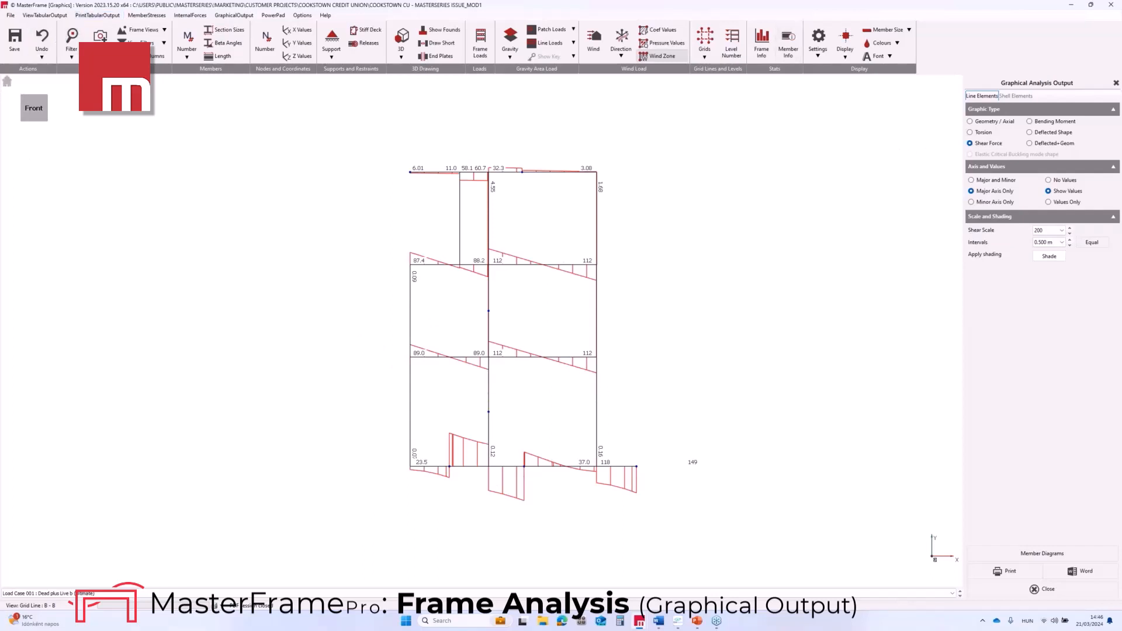
key("Escape")
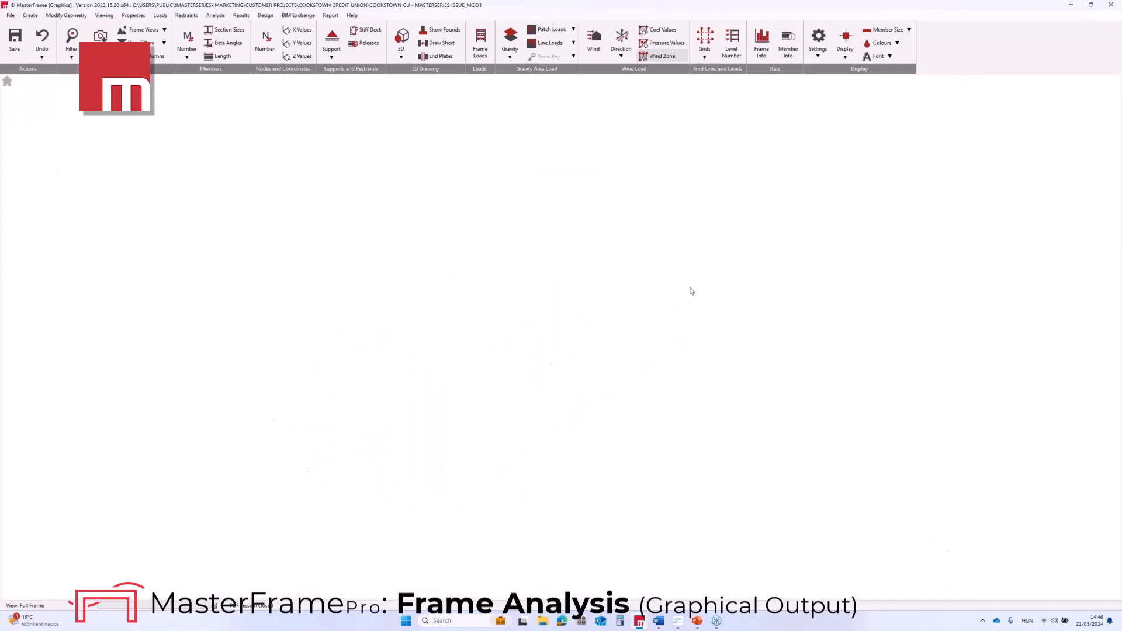
Step: Open Steel Member Design for the full frame
scroll(694, 329, "up", 1)
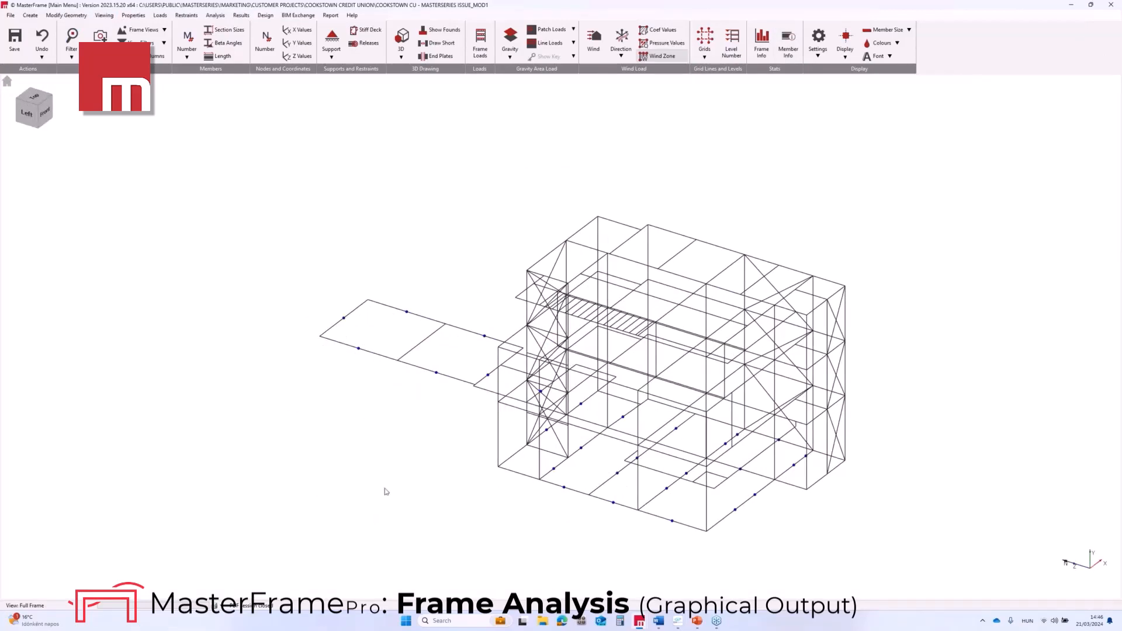
left_click(266, 15)
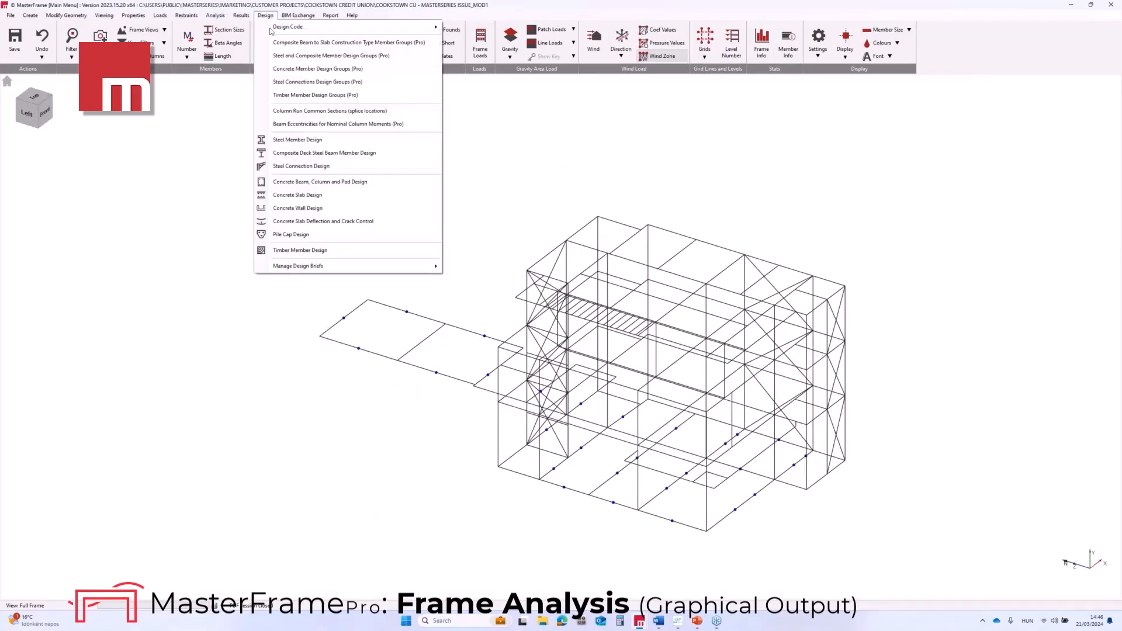
left_click(297, 139)
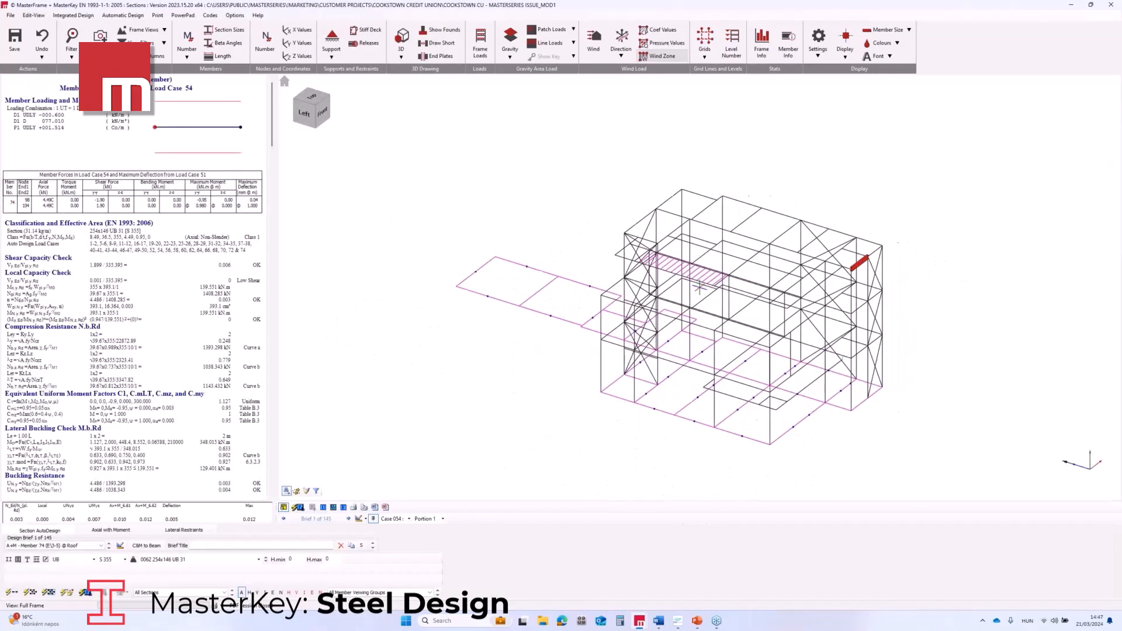
Step: View the design results of the Level 3 beam (member 149), the Level 2 tension brace (member 232), and the beam again
scroll(699, 287, "up", 3)
middle_click_drag(742, 320, 746, 313)
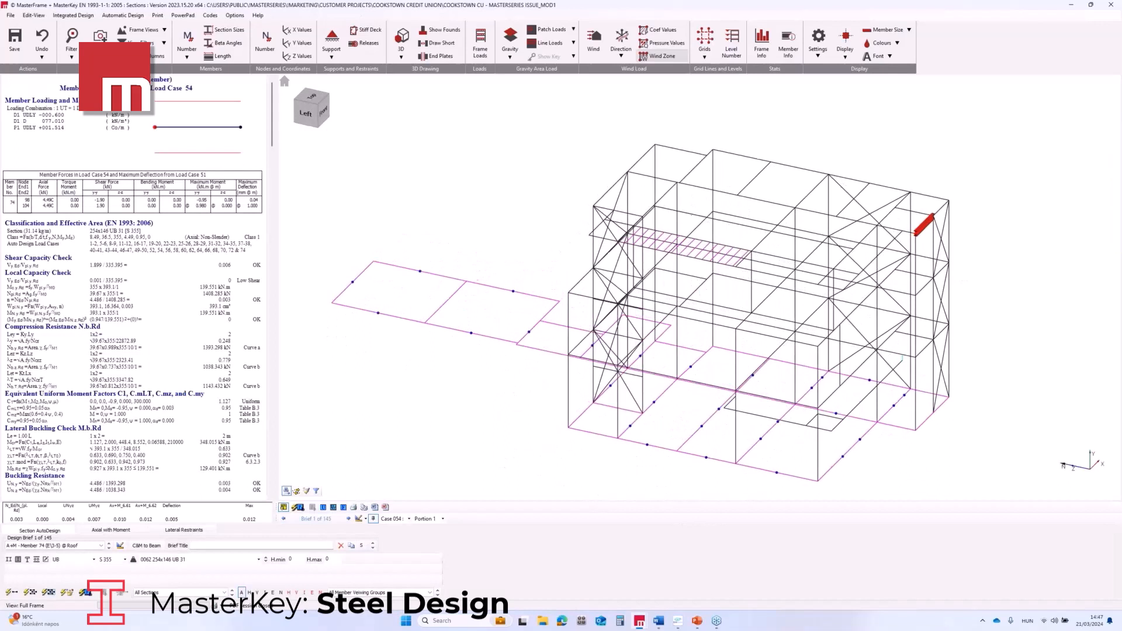
left_click(732, 332)
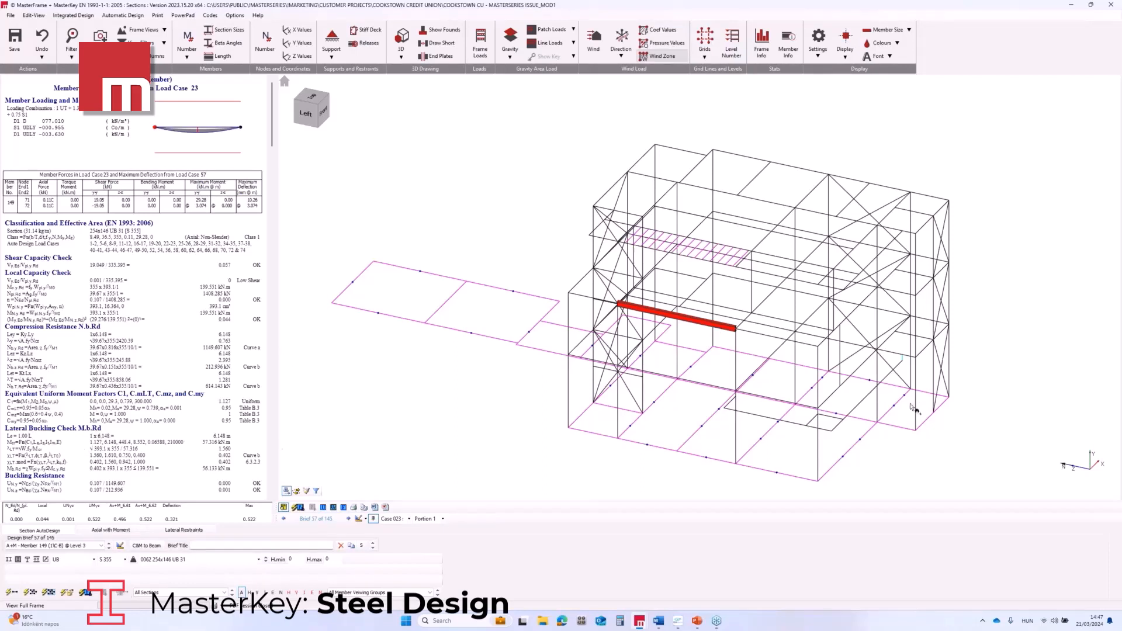
left_click(942, 385)
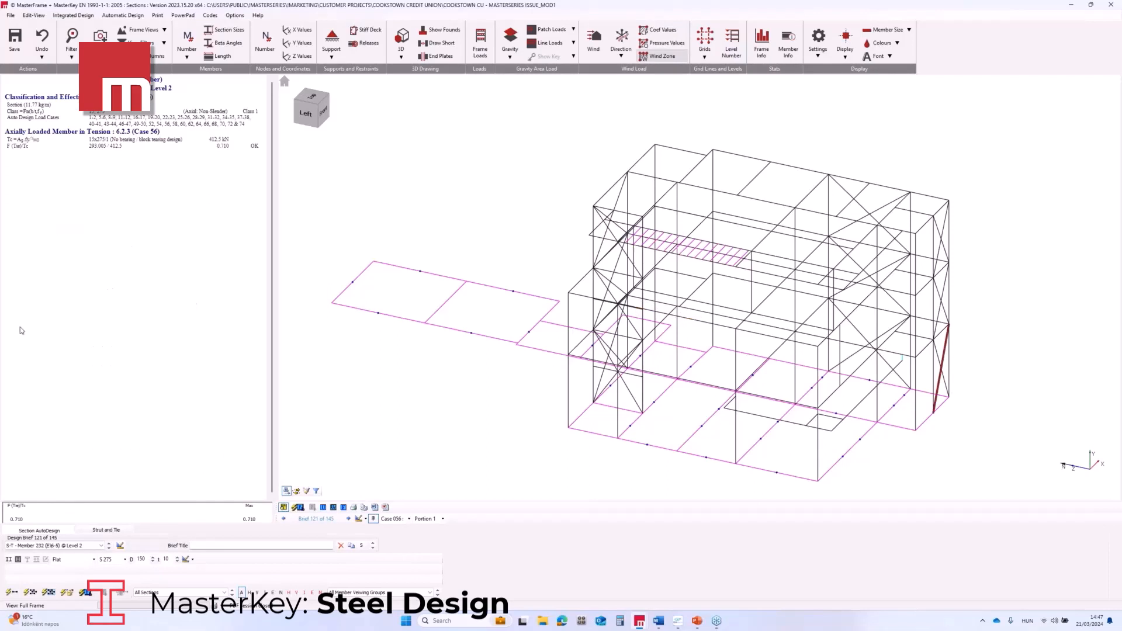
left_click(731, 328)
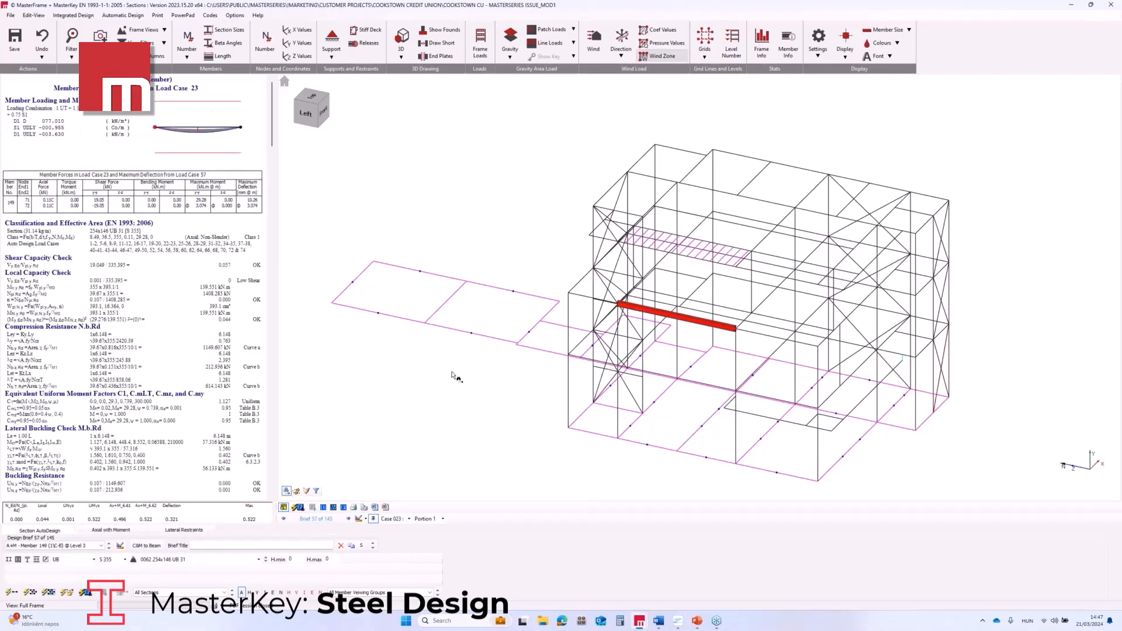
Step: Look through the axial-with-moment and lateral restraint design settings of the Level 3 beam
left_click(135, 532)
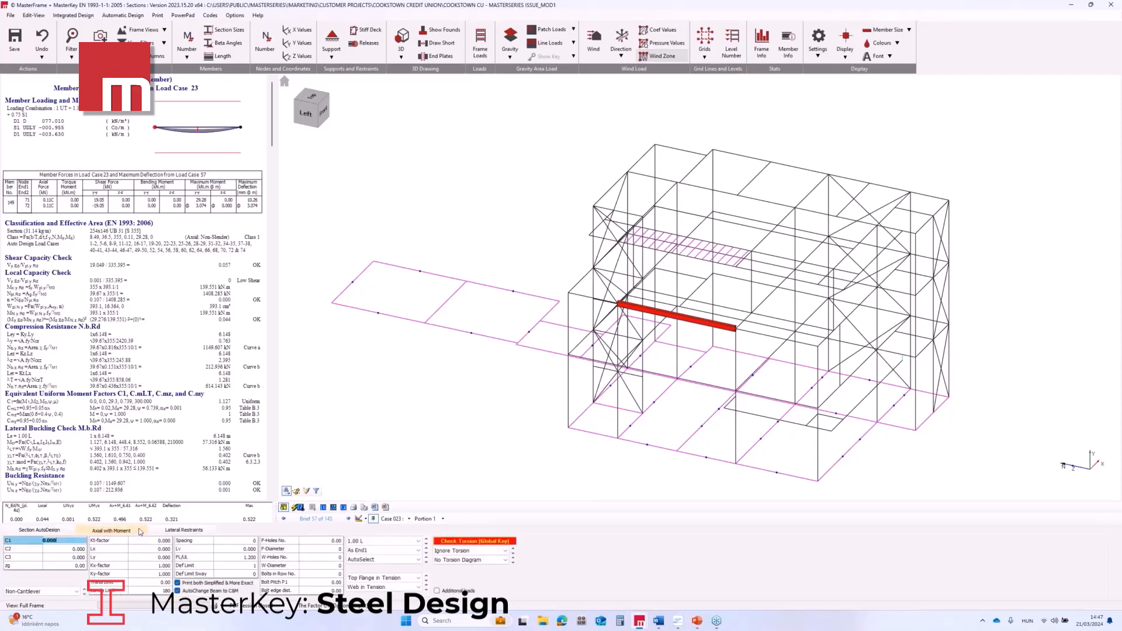
left_click(178, 530)
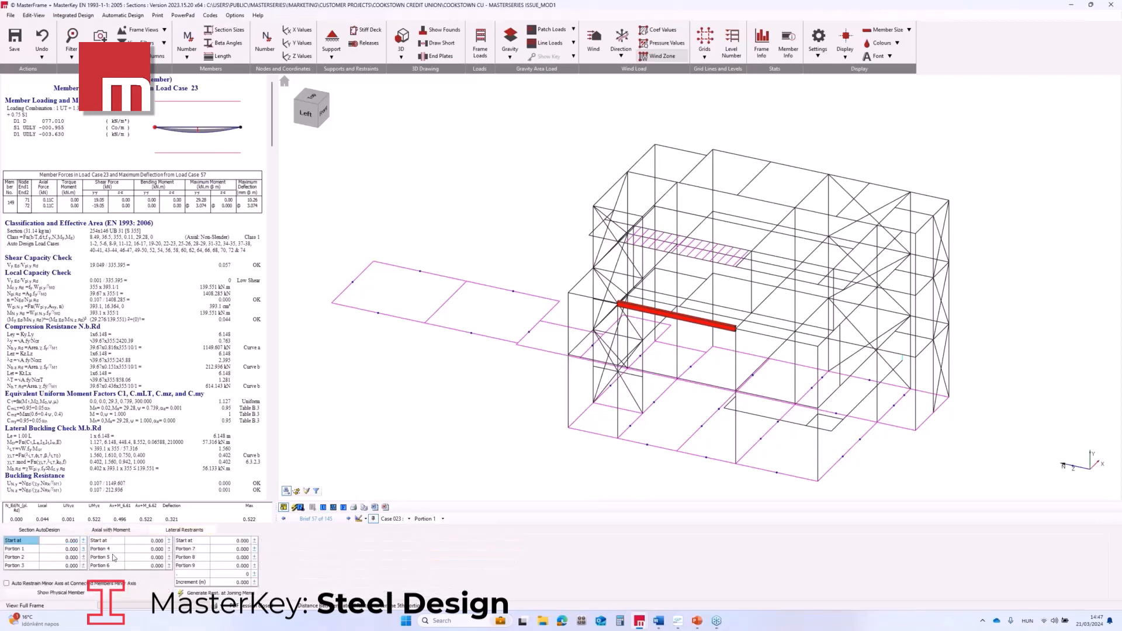
left_click(118, 533)
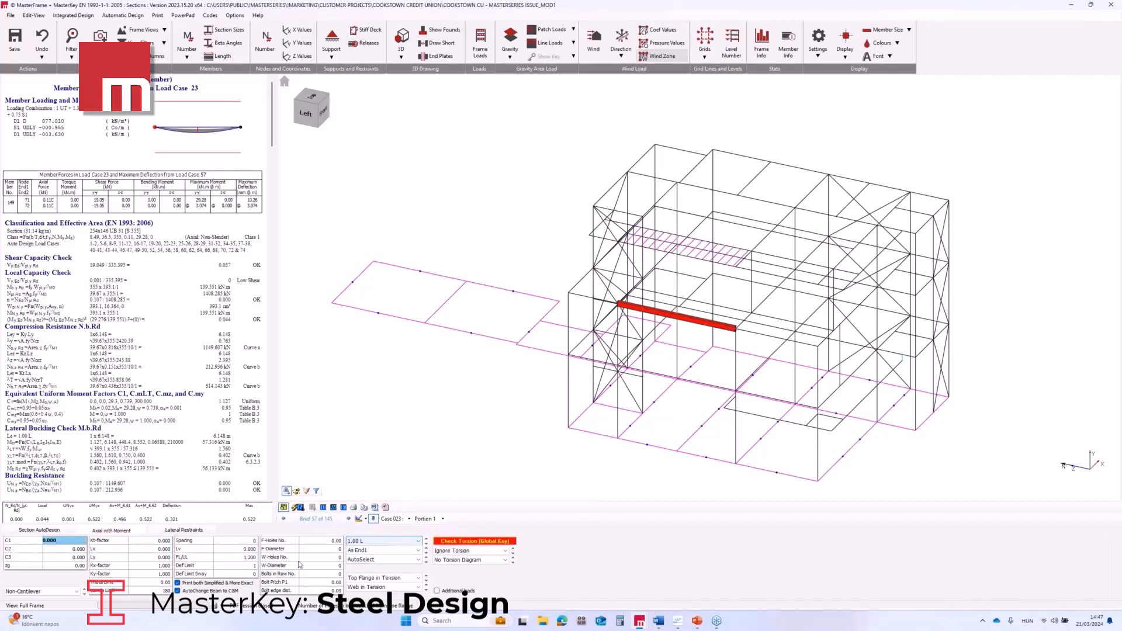
Step: Open the steel deflection limits table, review the limits for internal beams, edge beams, cantilevers and glazing, and close it
left_click(254, 566)
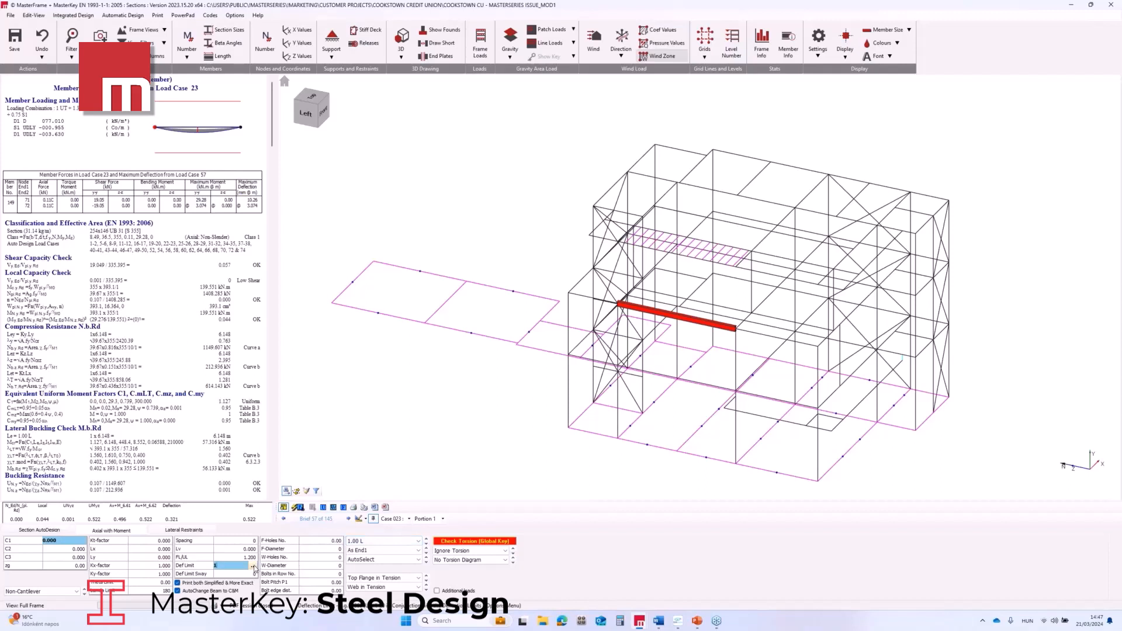
left_click(253, 566)
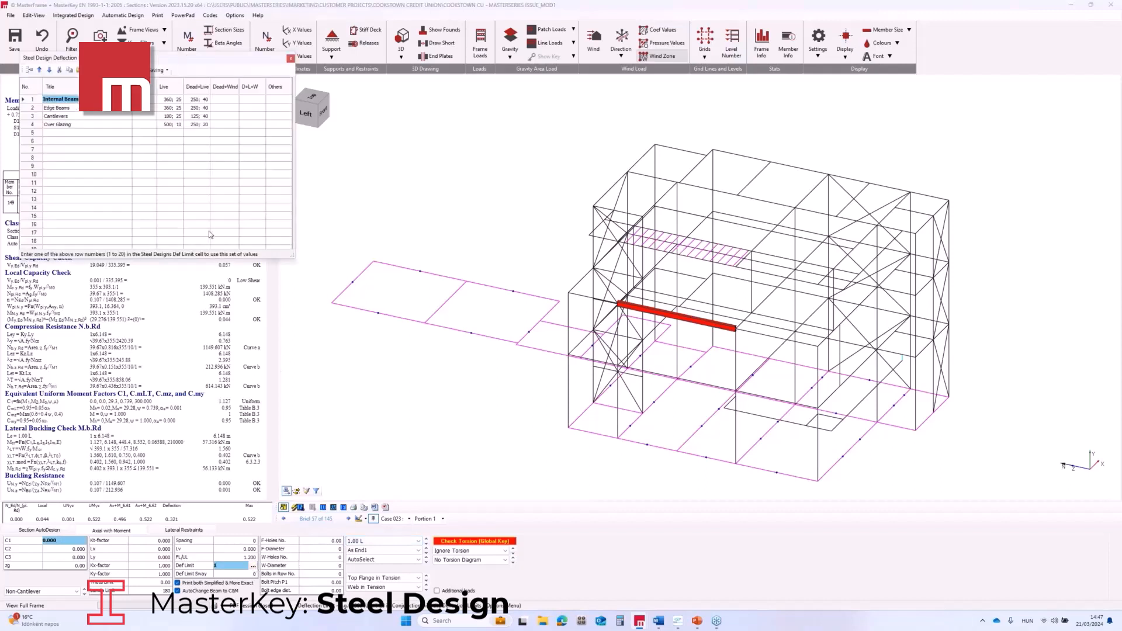
left_click_drag(151, 65, 200, 116)
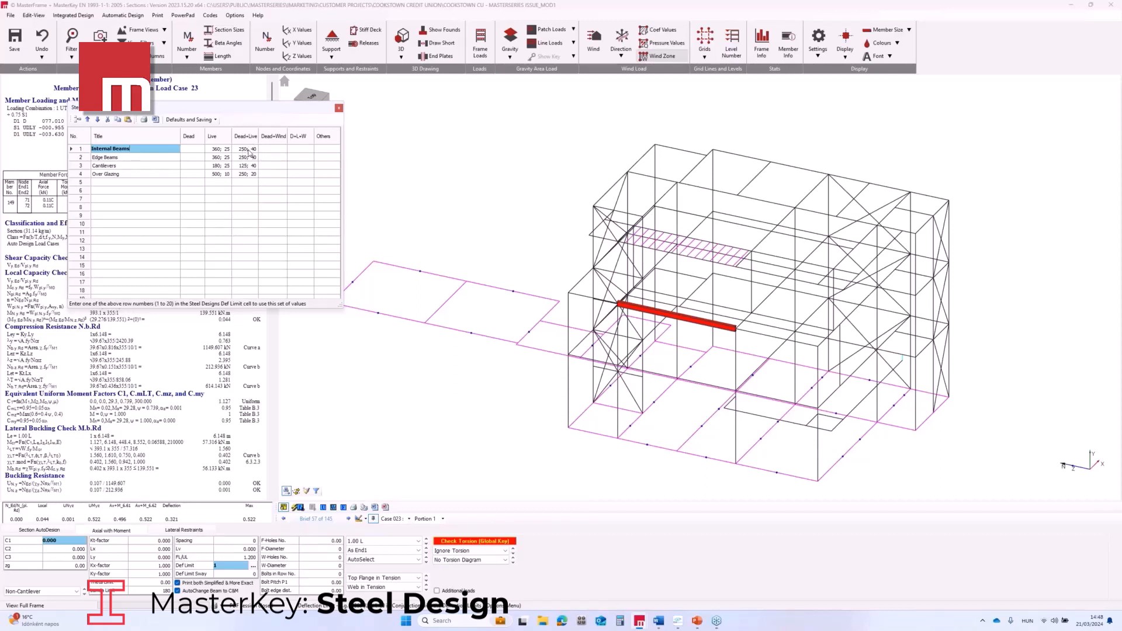
left_click(338, 108)
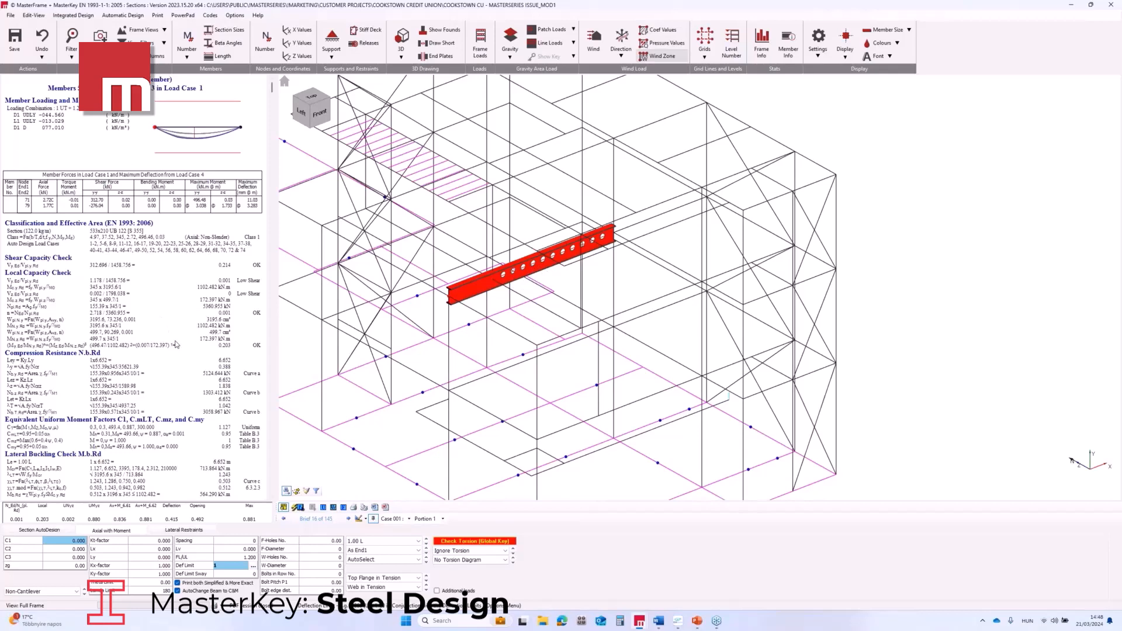
Step: Examine the design results of the beam with circular web openings, down to the deflection and SCI P355 web opening checks
scroll(176, 344, "down", 6)
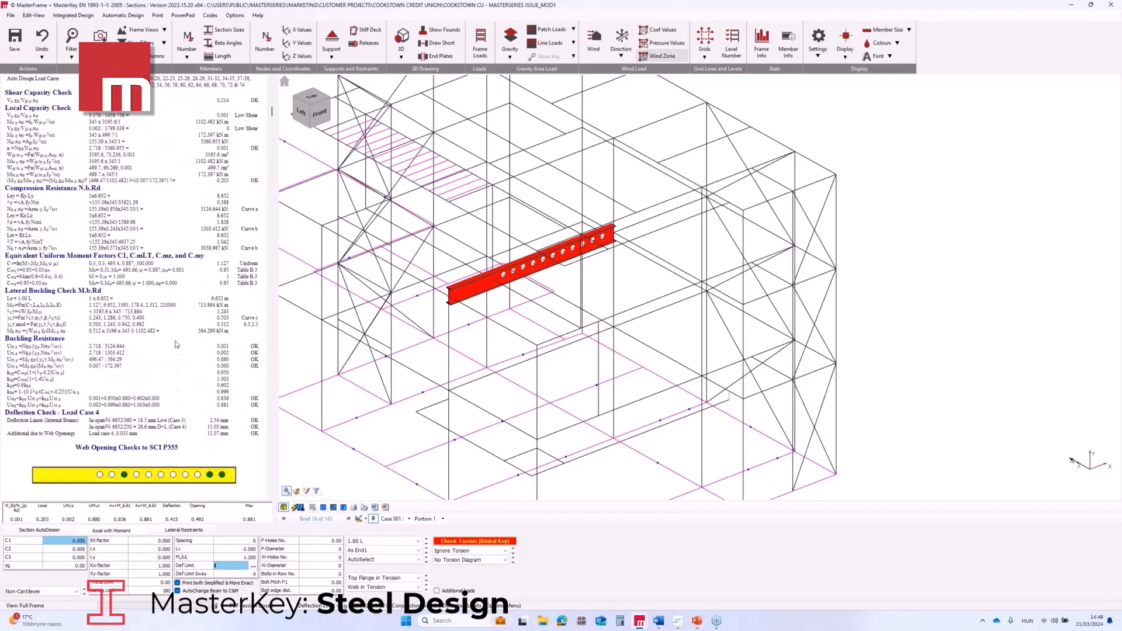
scroll(175, 344, "down", 1)
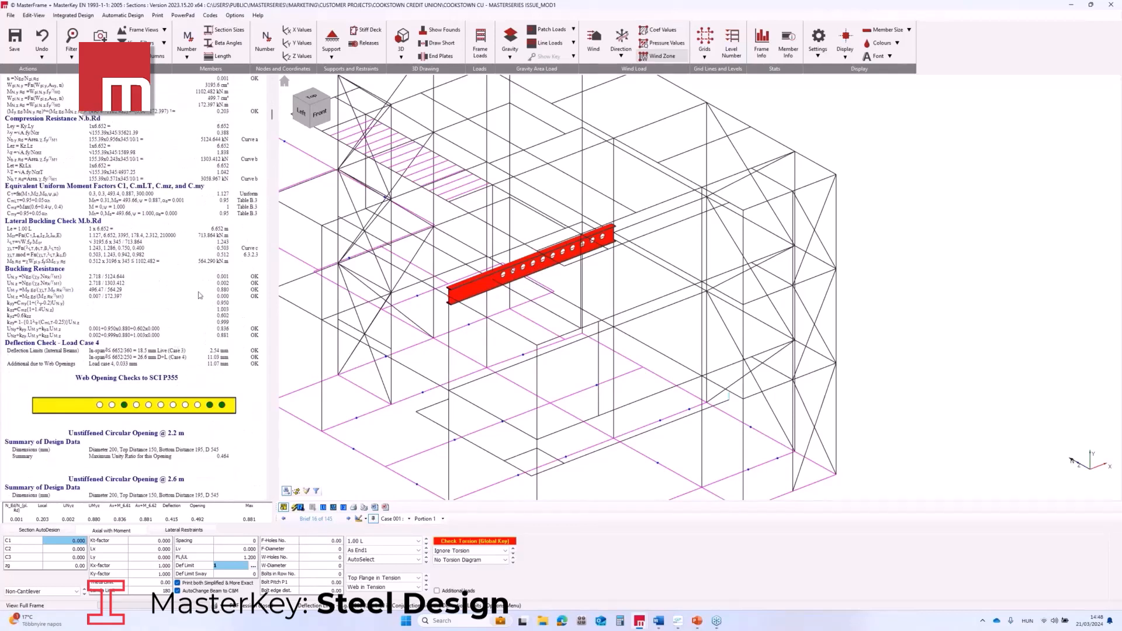
scroll(197, 288, "down", 3)
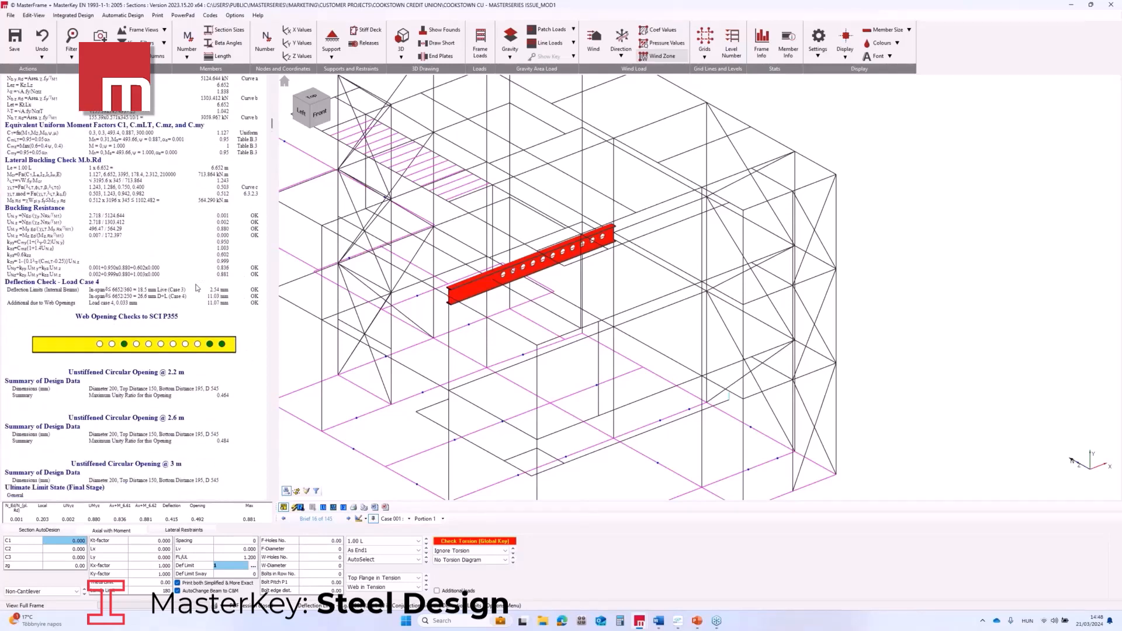
scroll(132, 287, "down", 1)
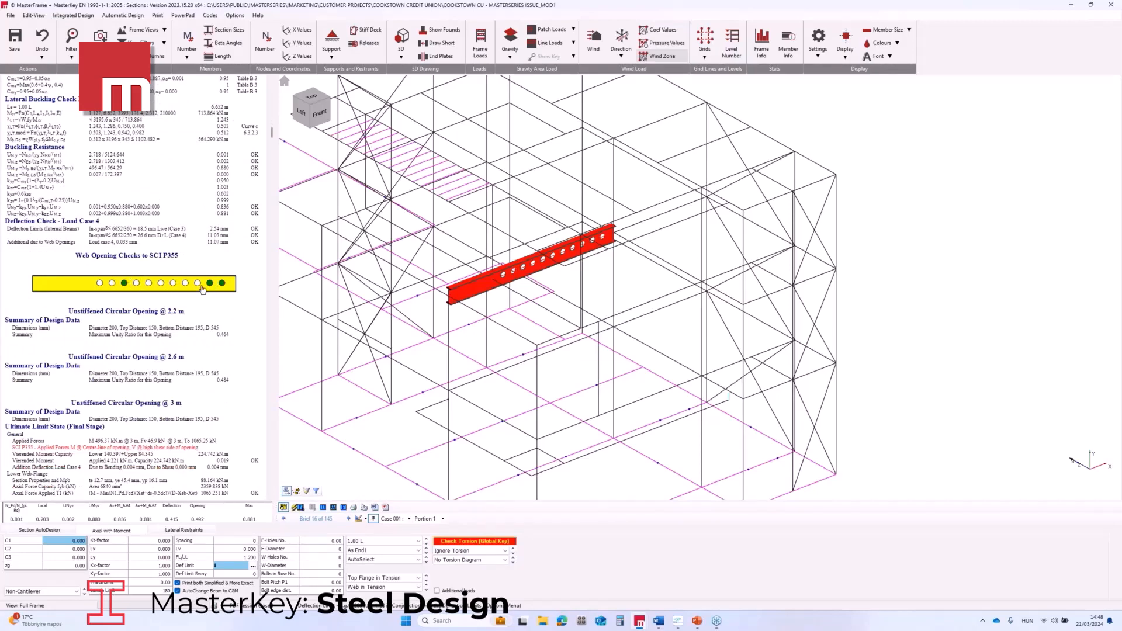
scroll(134, 300, "down", 3)
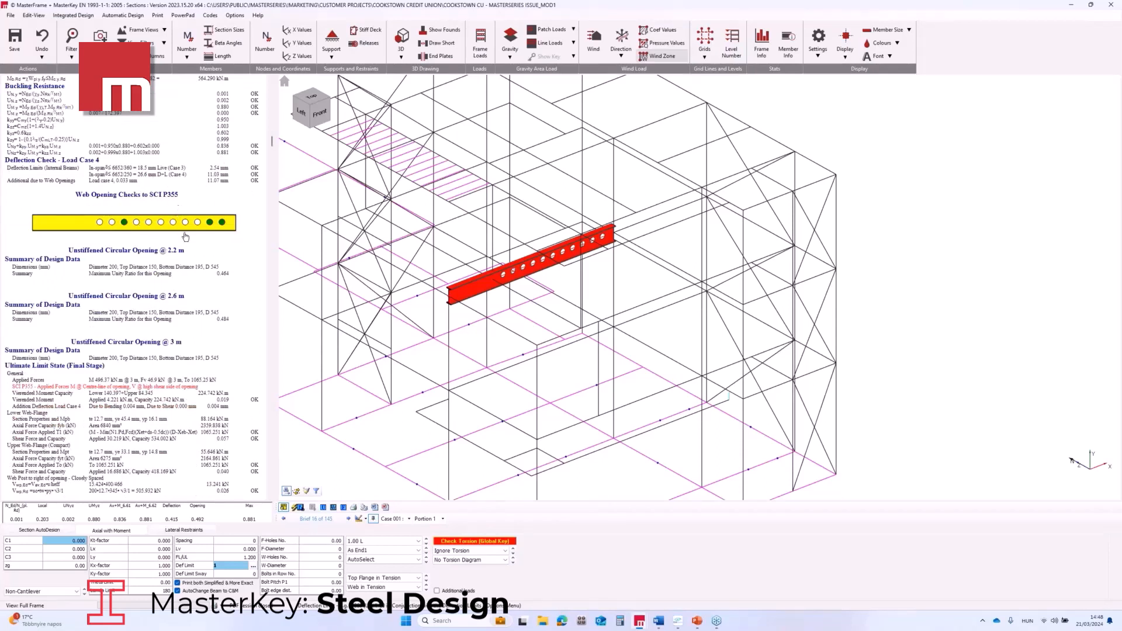
scroll(178, 254, "down", 2)
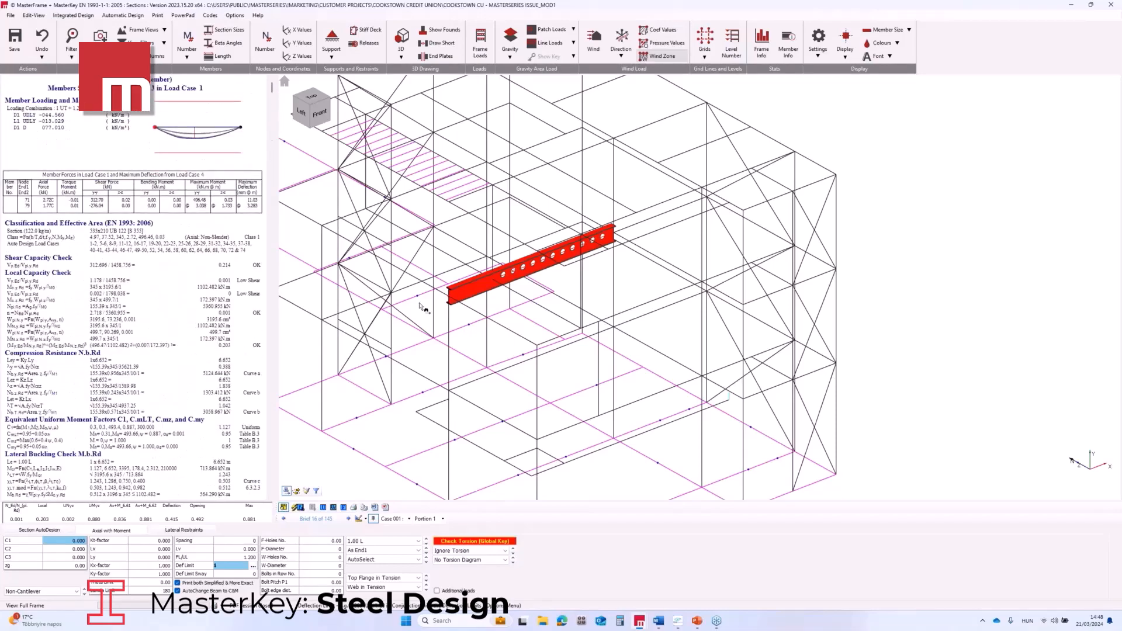
Step: Review the lateral restraint and axial-with-moment design settings of the multi-storey column
left_click(183, 532)
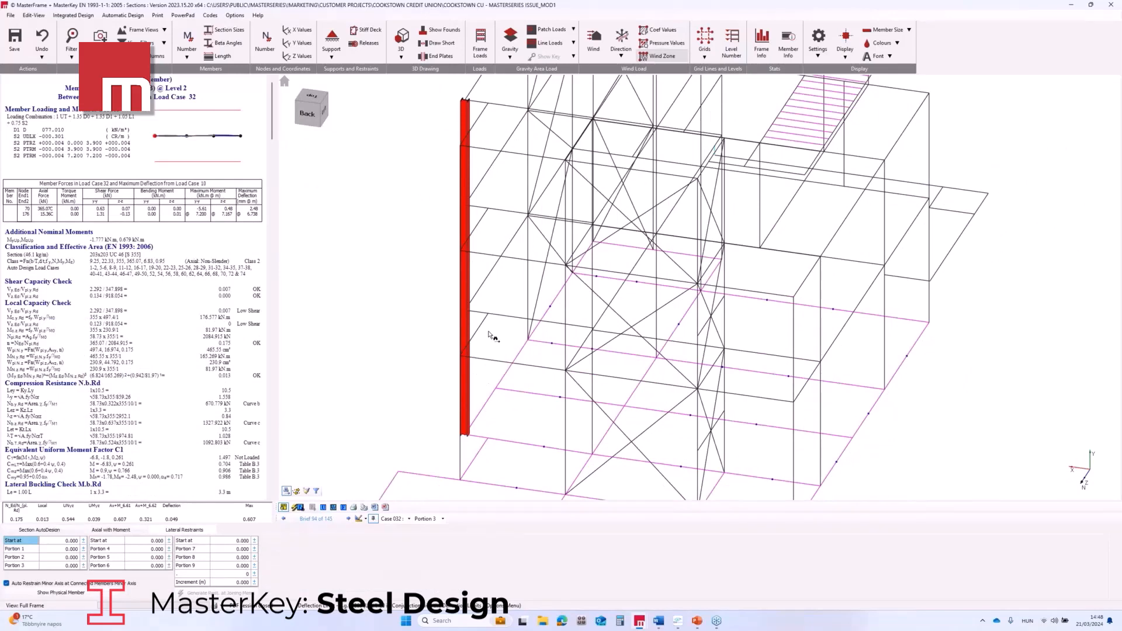
middle_click_drag(494, 332, 468, 328)
left_click(120, 531)
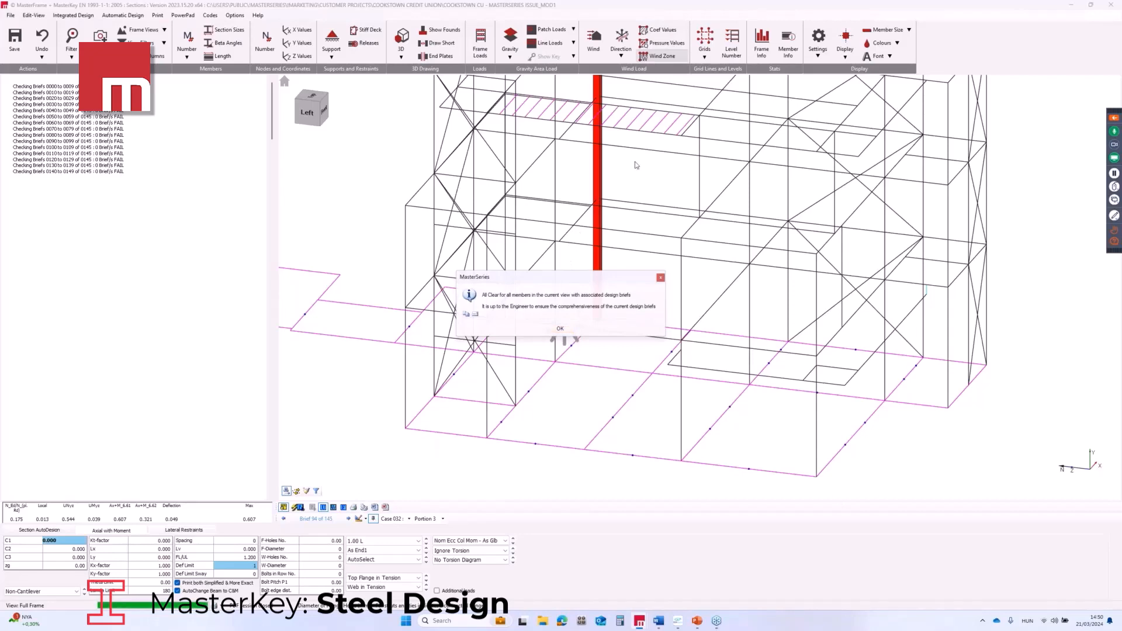
Step: Acknowledge the design check of all members and review the utilisation ratios shown on the frame
left_click(562, 329)
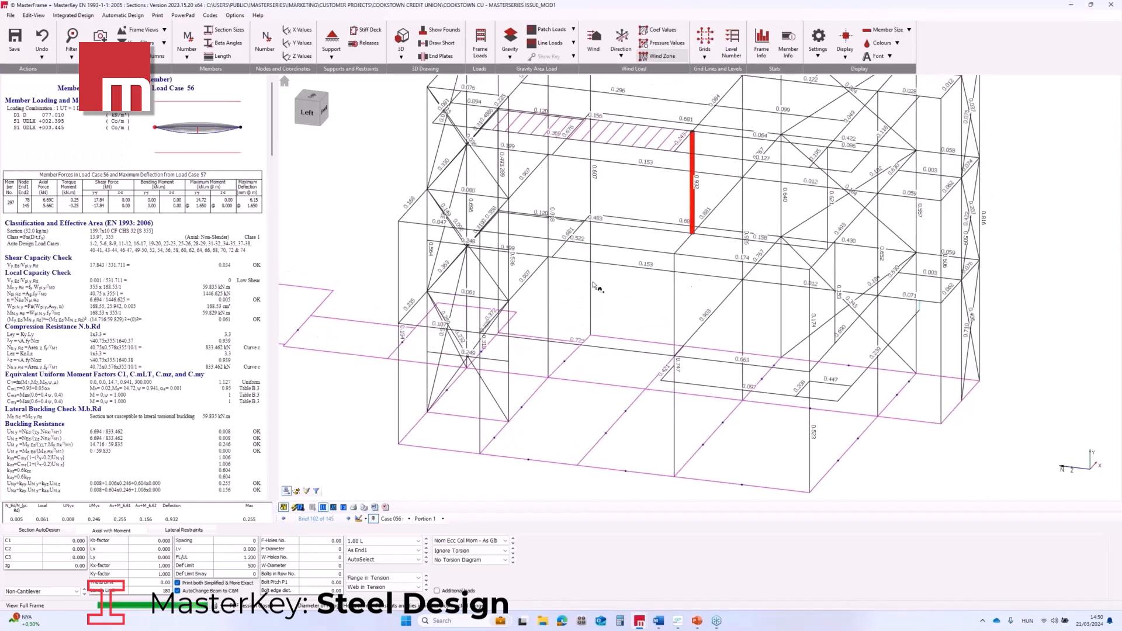
middle_click_drag(569, 388, 506, 409)
left_click(333, 507)
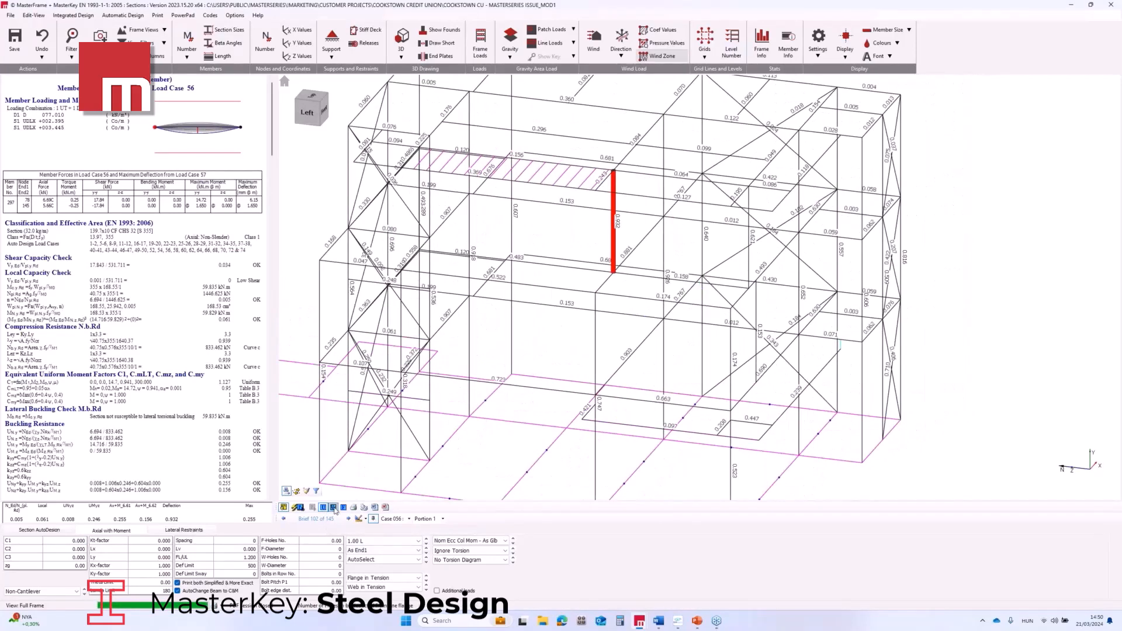
Step: Review the critical members' utilisation ratios on the frame and the design results of the 254x146 UB 31 floor beam
middle_click_drag(565, 369, 544, 396)
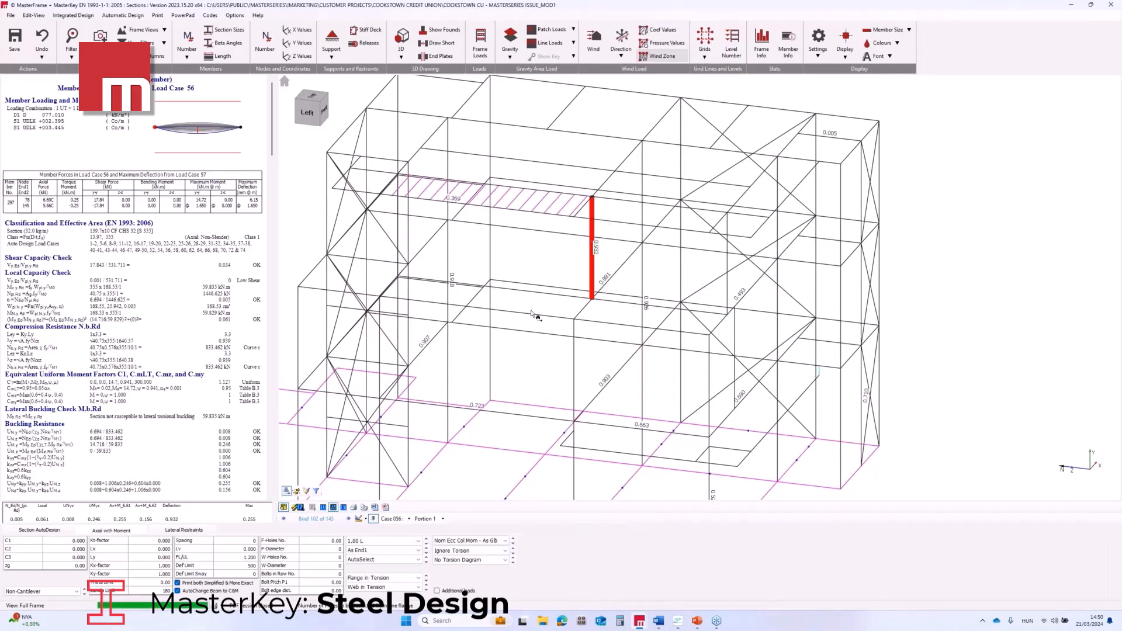
middle_click_drag(533, 320, 479, 320)
left_click(471, 321)
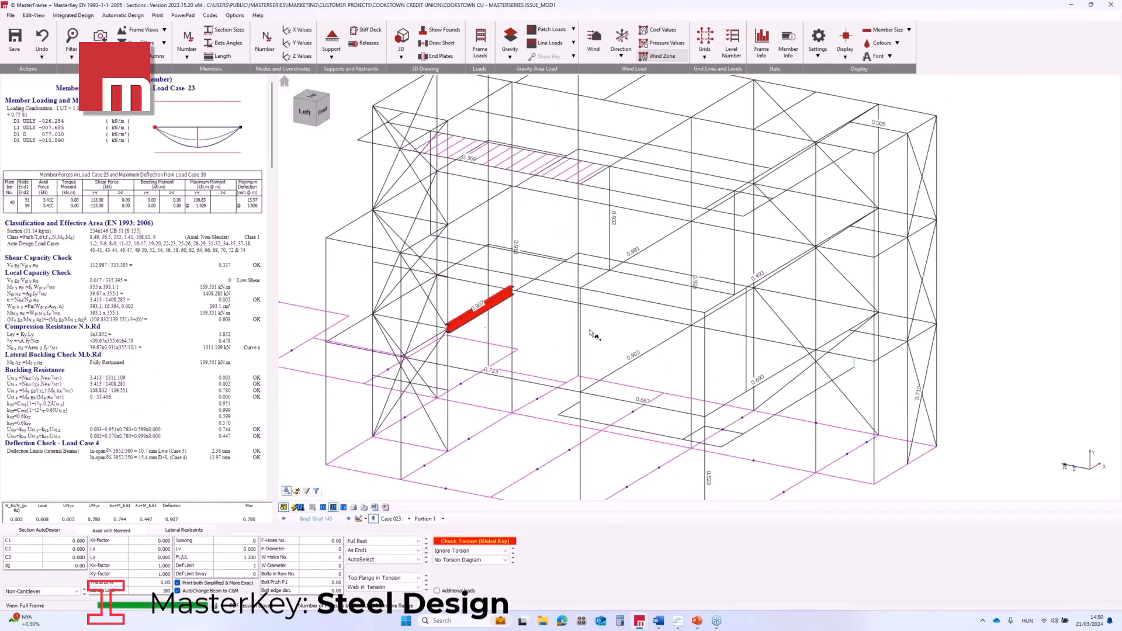
scroll(593, 325, "down", 3)
scroll(510, 357, "up", 2)
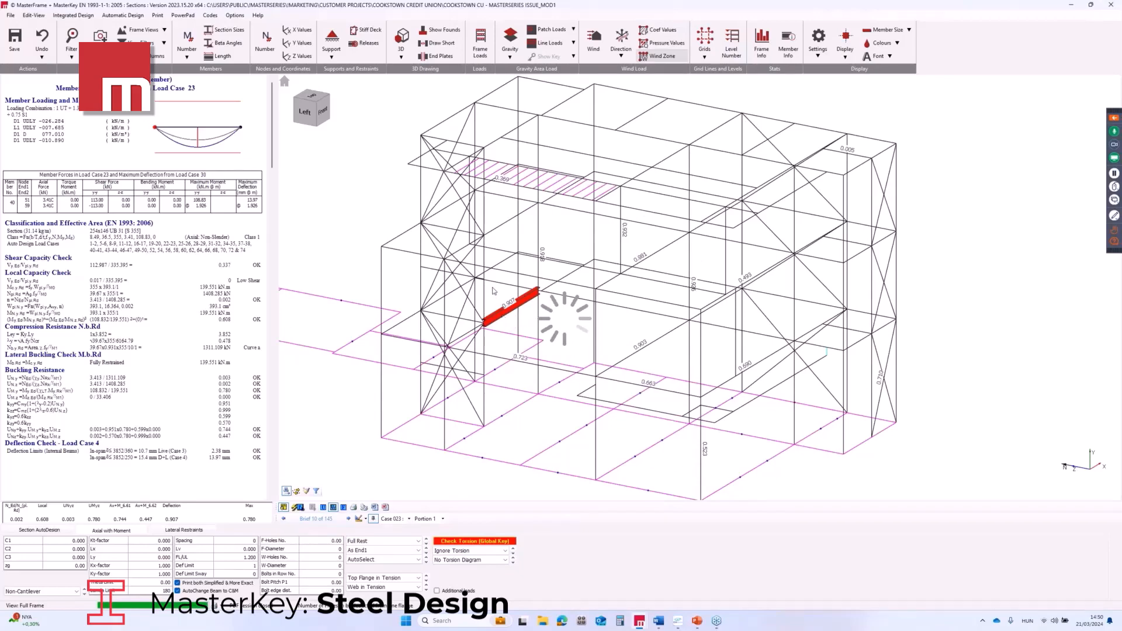
Step: Leave steel design, open the concrete beam, column and pad design, and show the results of ground beam Member 009
left_click(265, 16)
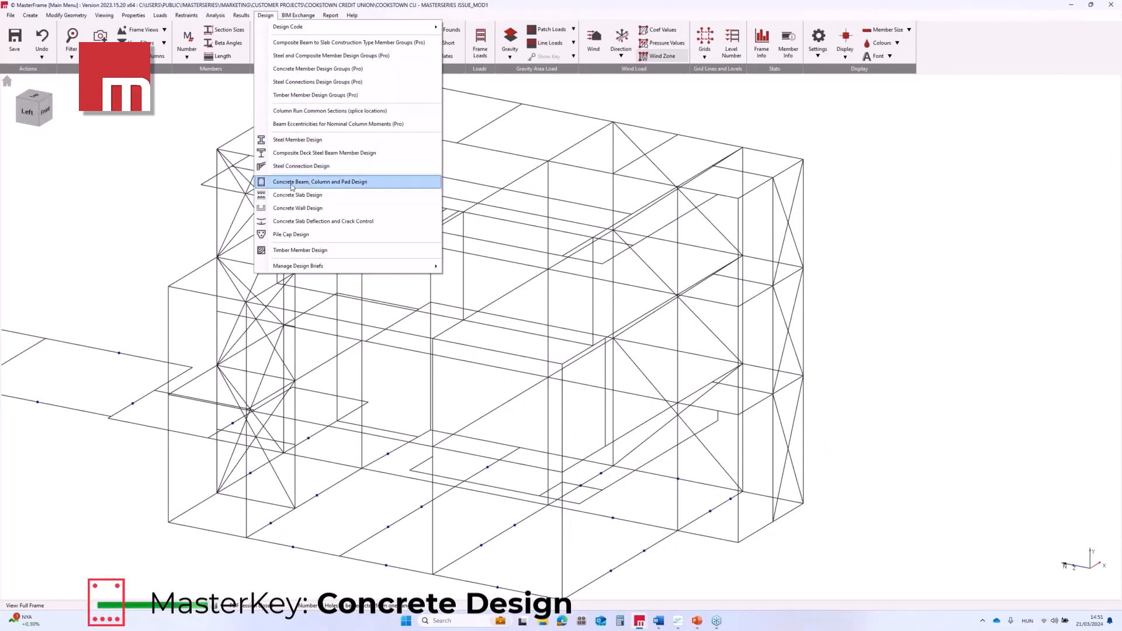
left_click(297, 183)
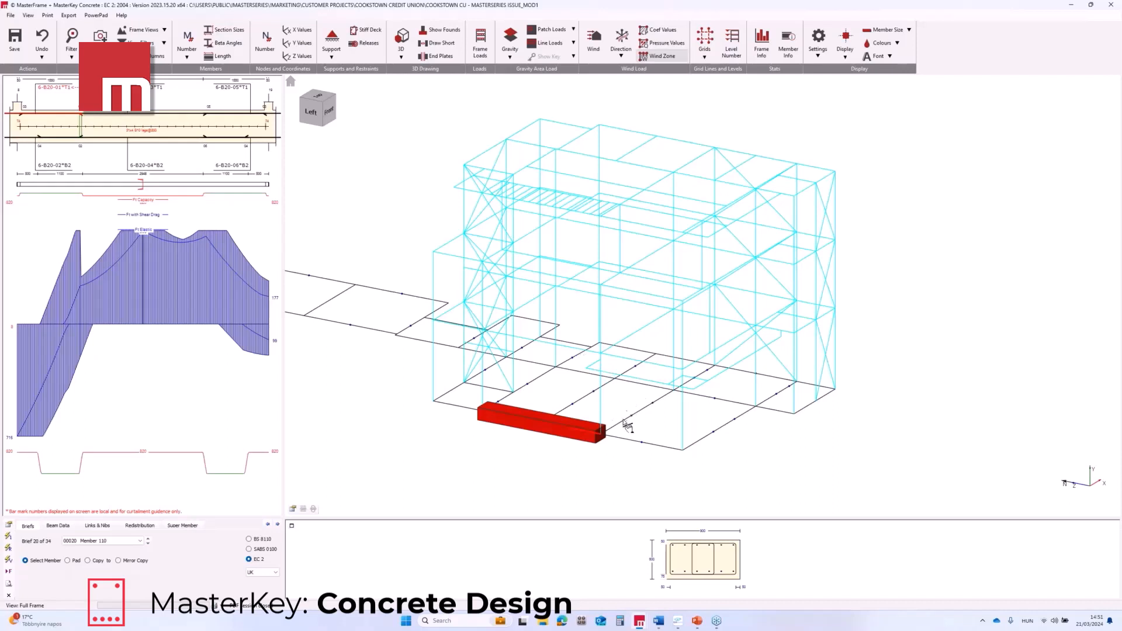
left_click(624, 423)
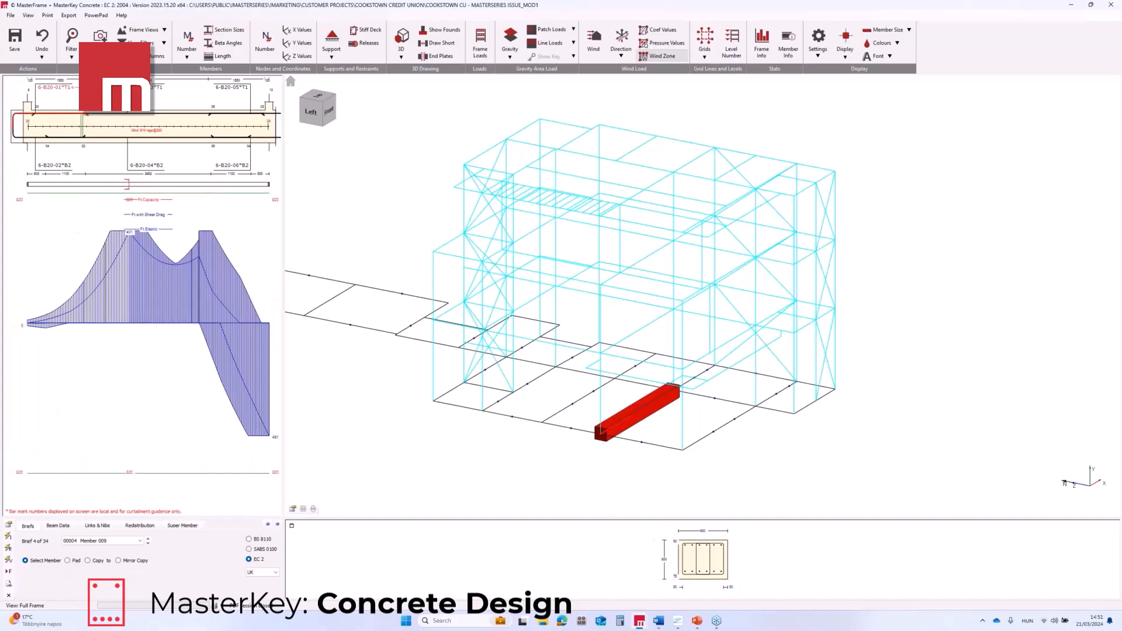
Step: Enlarge the ground beam's reinforcement cross-section, review its links and nibs settings with the shear diagram, and leave concrete design
left_click(292, 525)
left_click(292, 527)
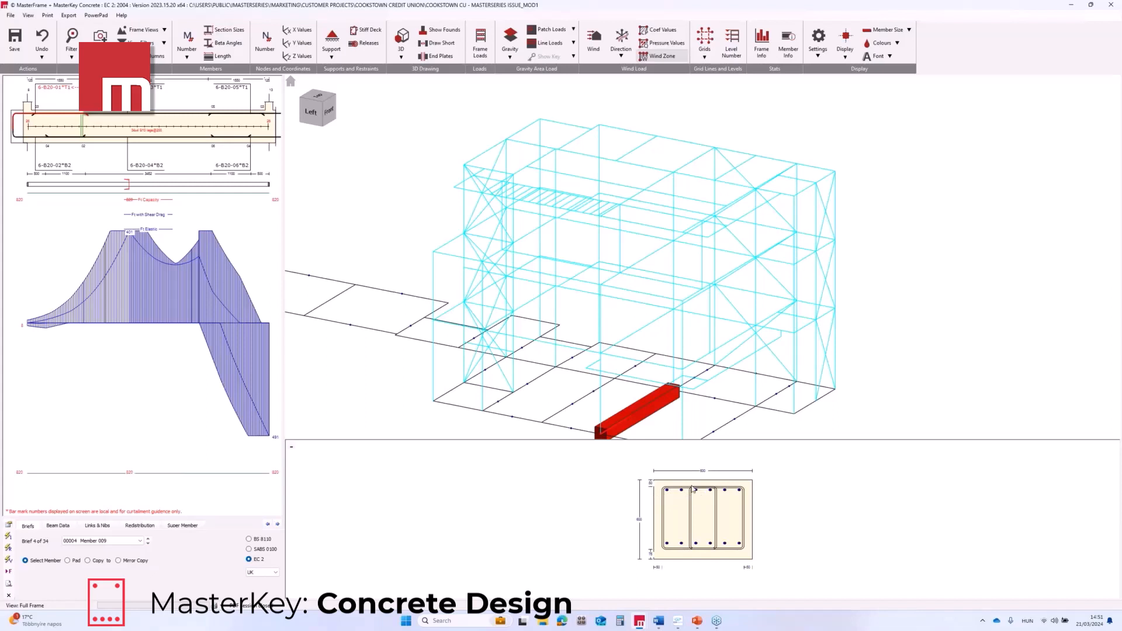
middle_click_drag(571, 406, 626, 381)
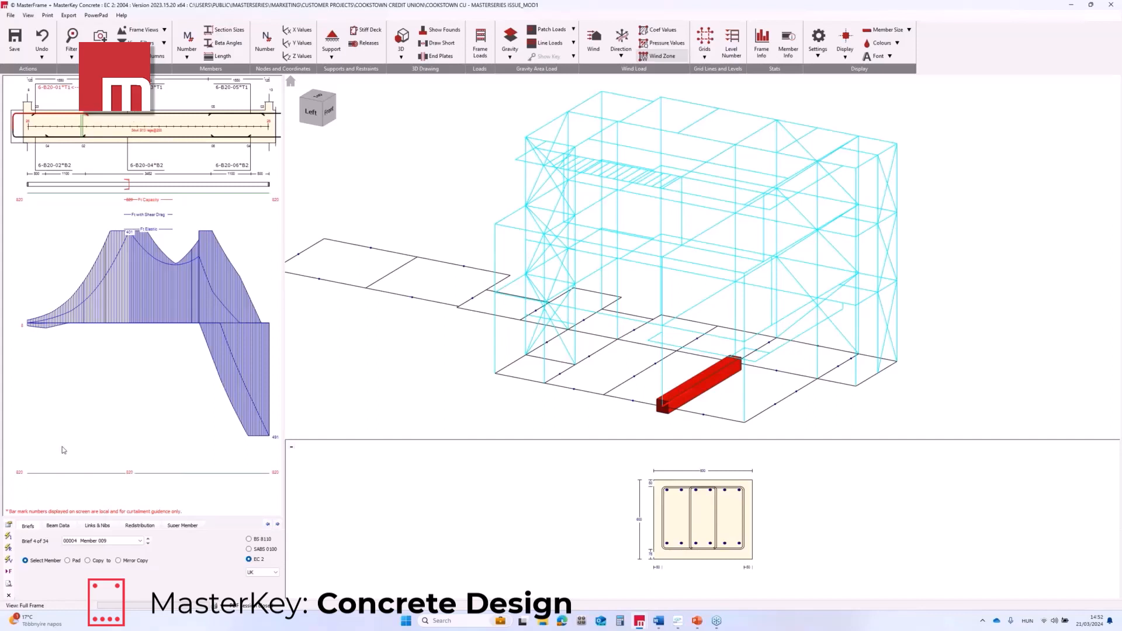
left_click(99, 526)
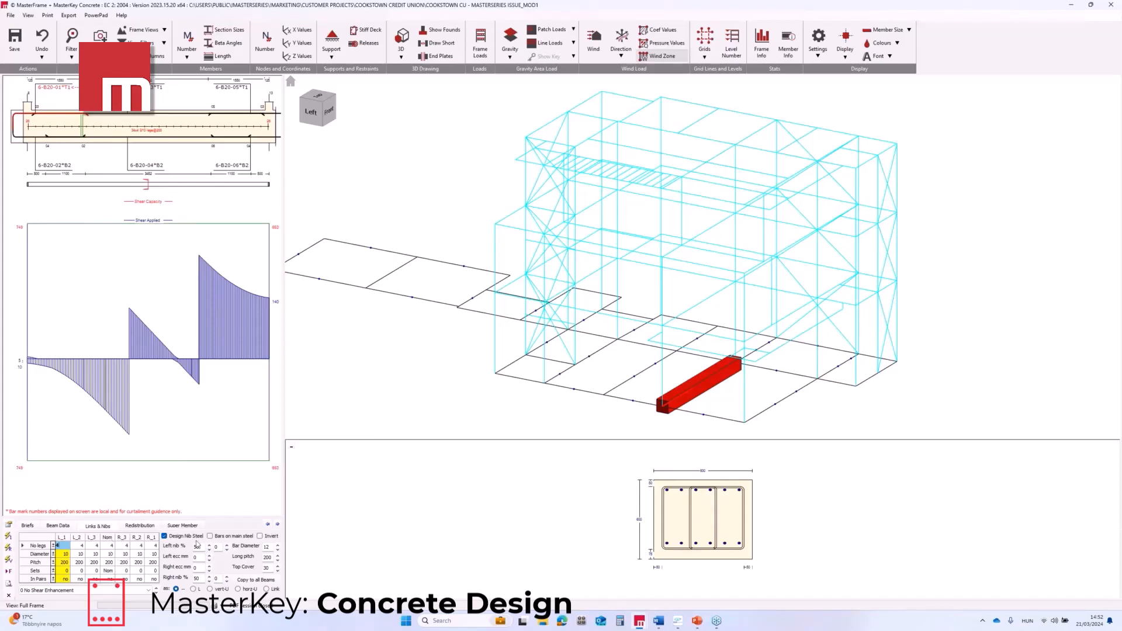
left_click(593, 391)
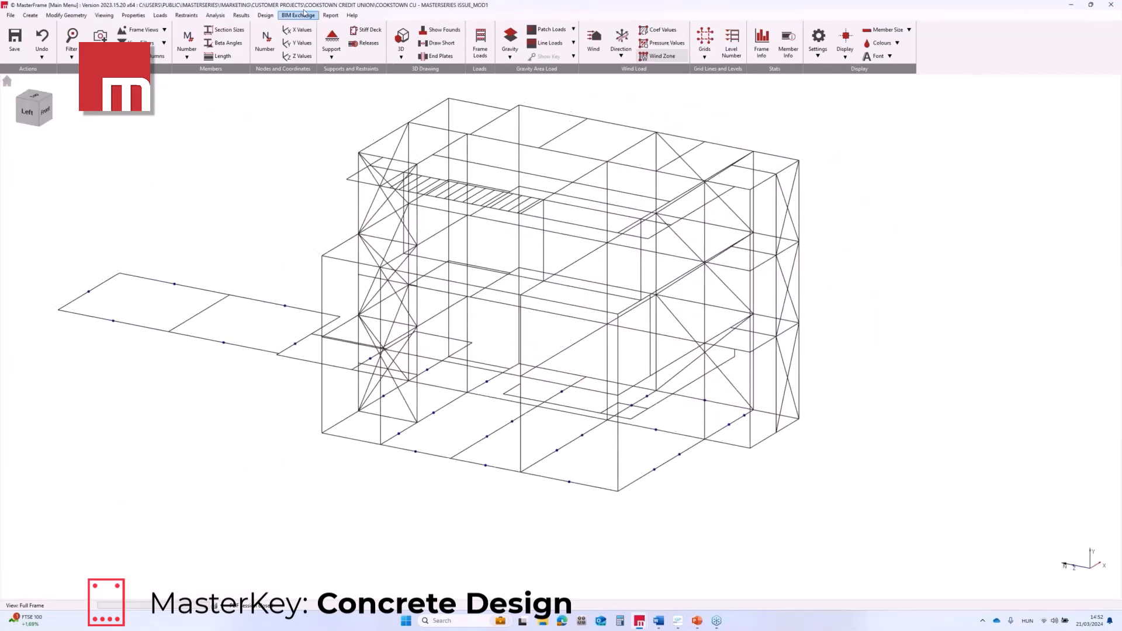
Step: Open the timber member design and examine the first roof joist, Member 319, close up
left_click(266, 16)
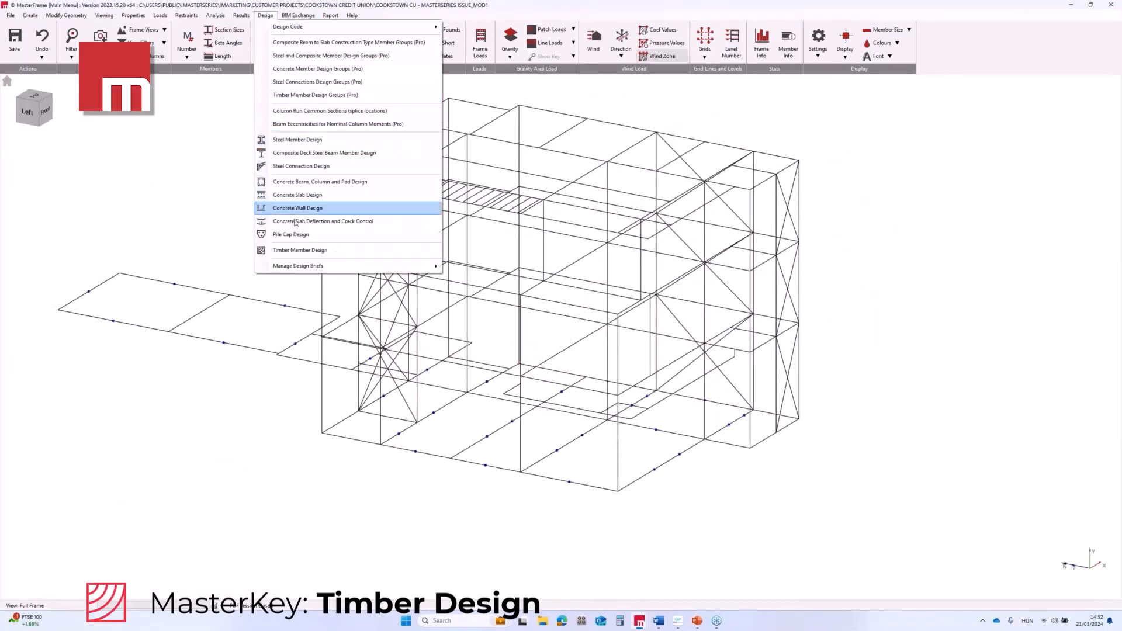
left_click(296, 250)
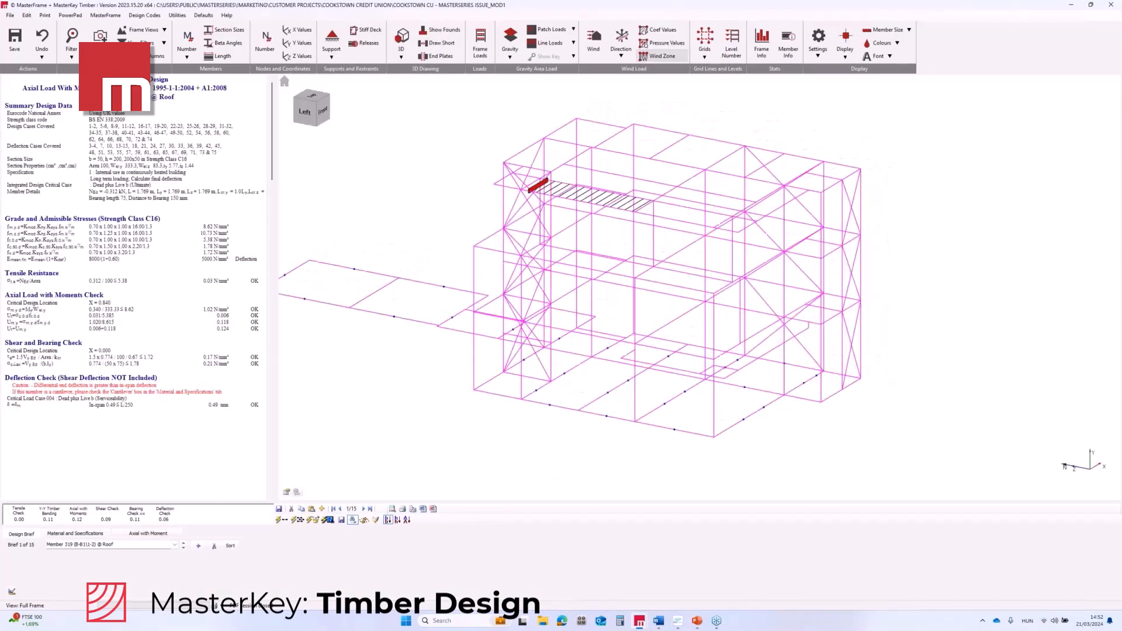
scroll(572, 244, "up", 2)
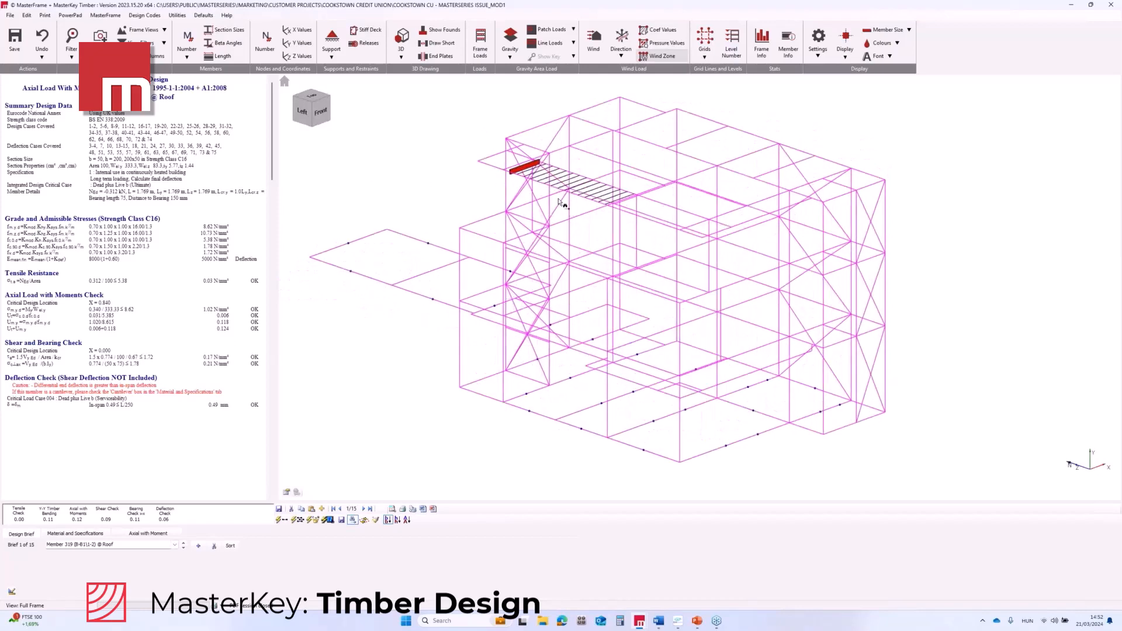
scroll(578, 162, "up", 1)
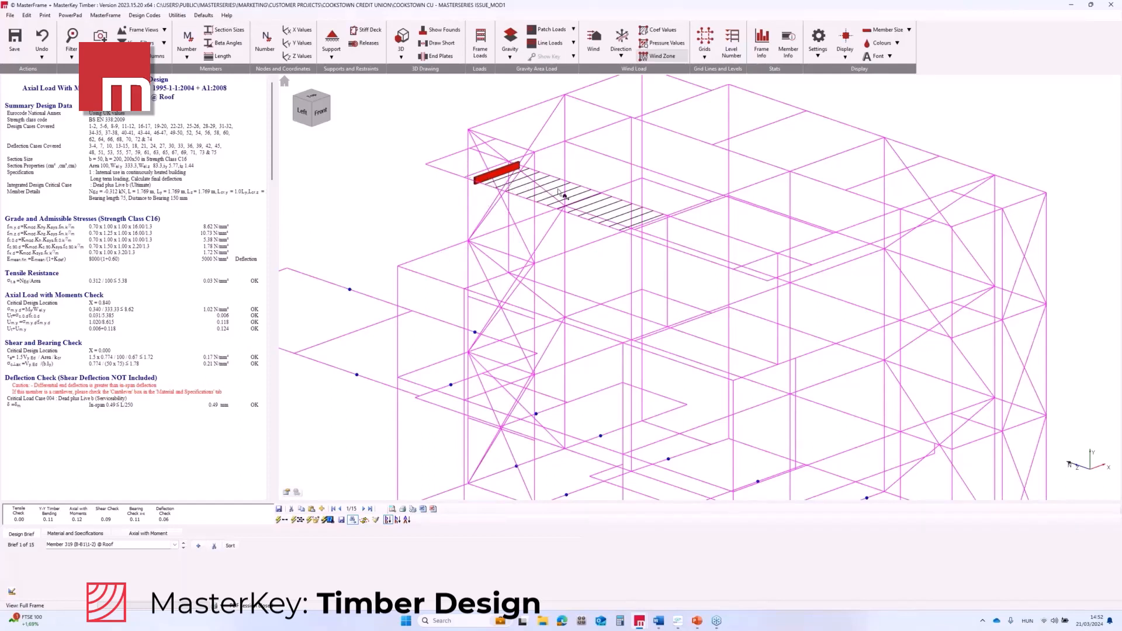
Step: Review the timber design checks of roof joist Member 322 and return to the main frame model
left_click(327, 520)
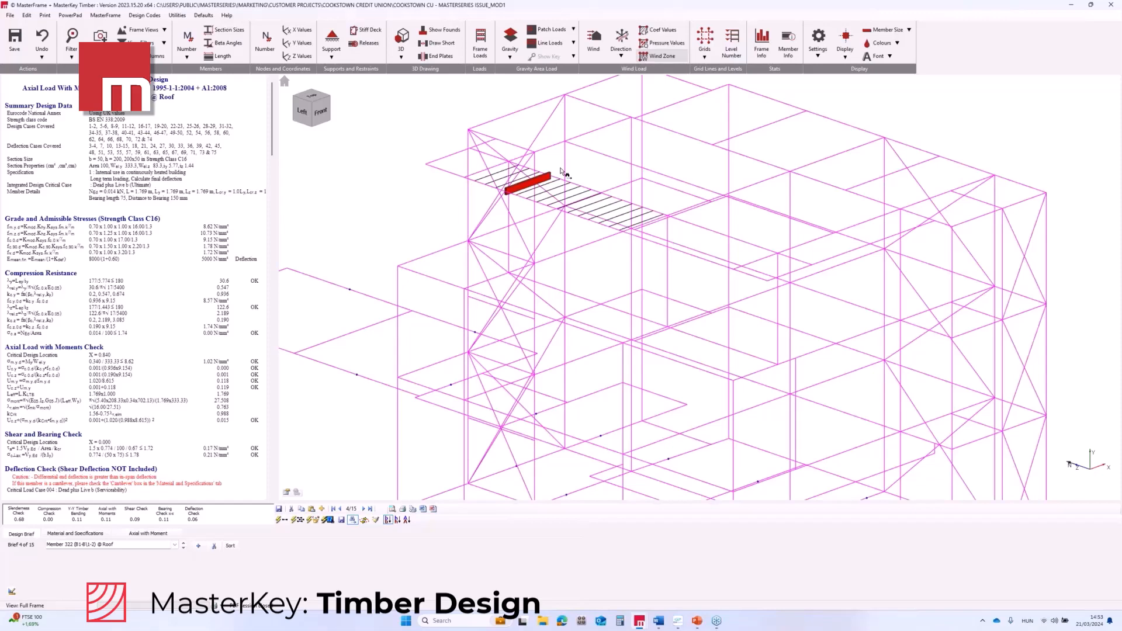
left_click(595, 209)
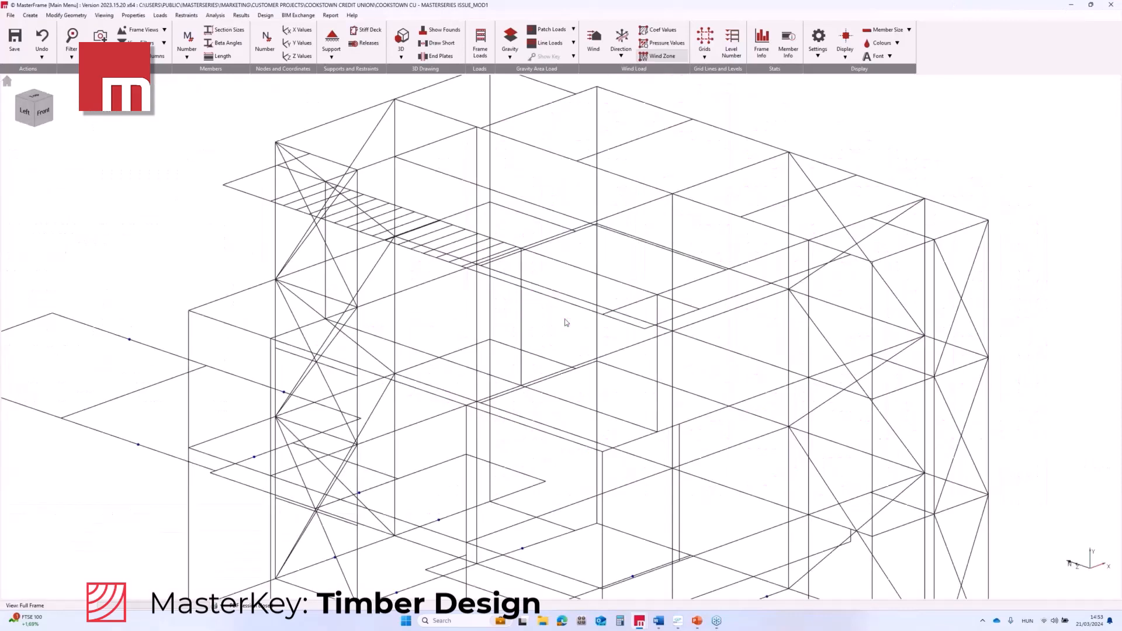
middle_click_drag(561, 335, 540, 348)
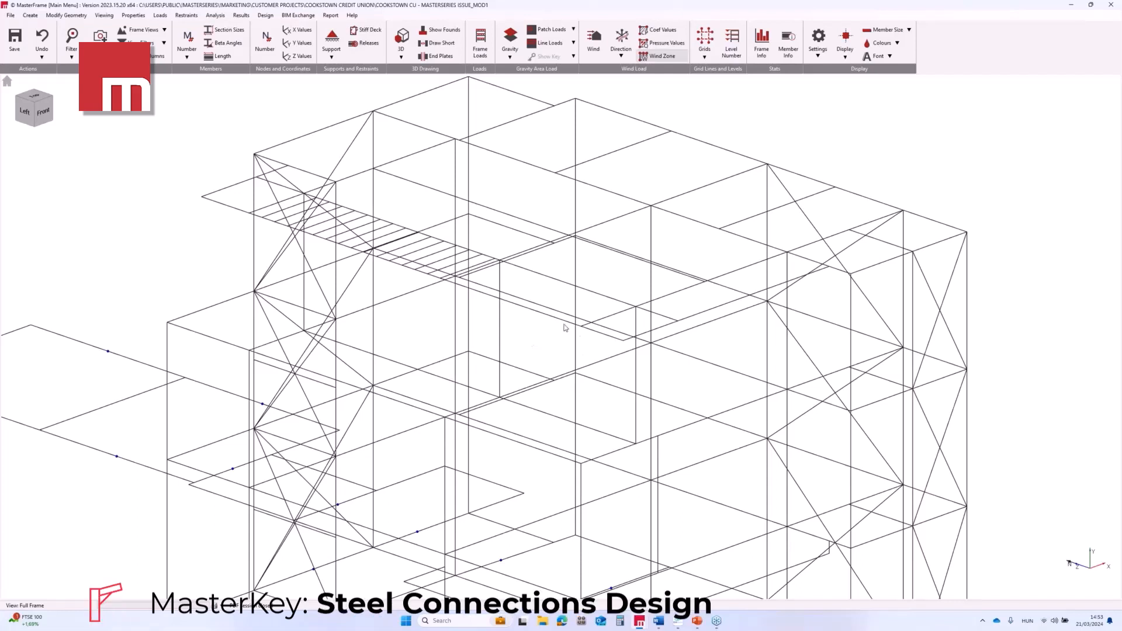
Step: Open the steel connection design and display the simple beam-to-column connection at C3 on Level 2
left_click(266, 15)
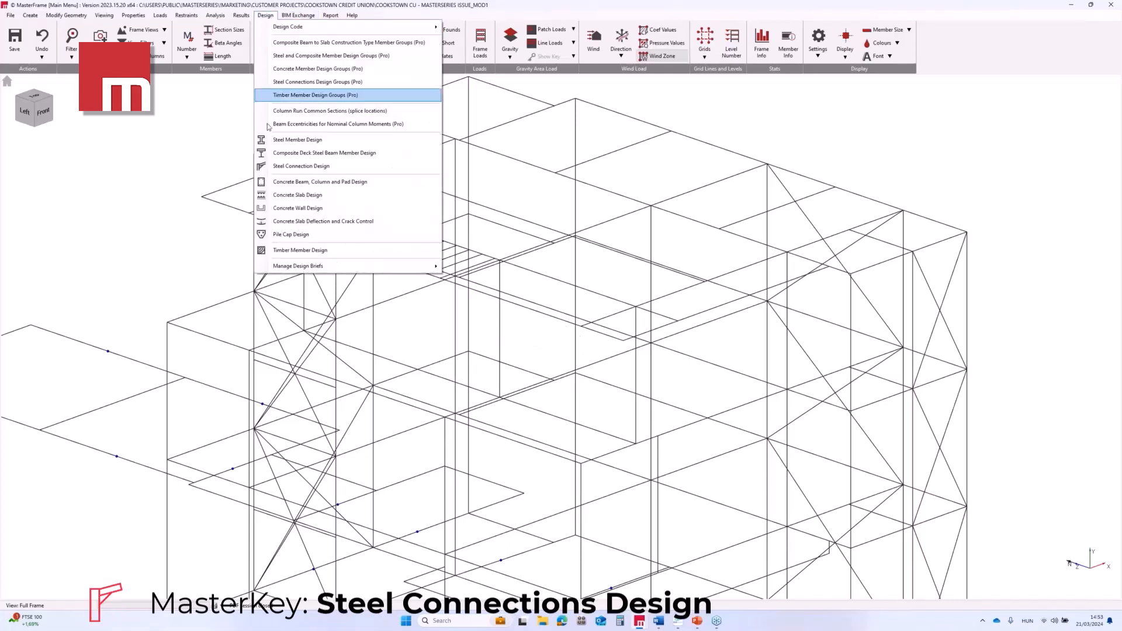
left_click(287, 166)
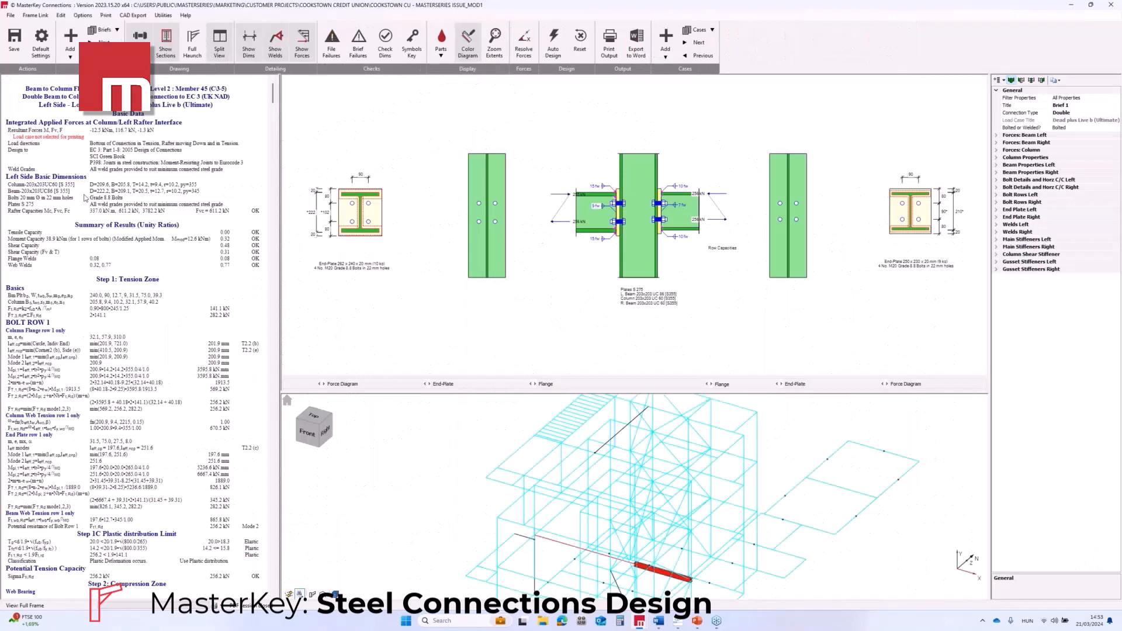
mouse_move(648, 538)
left_mouse_down()
mouse_move(658, 529)
mouse_move(647, 520)
left_mouse_up()
left_click(635, 487)
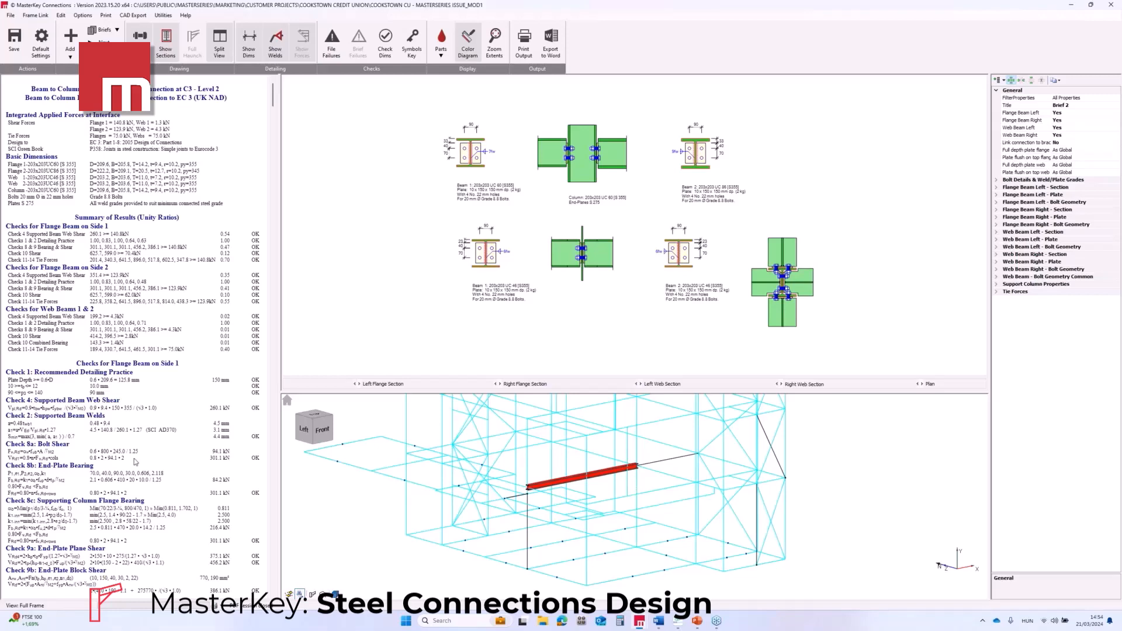
Step: Compare the Level 1 beam-to-column moment connection of Member 34, the C3 connection and the roof beam-to-beam connection at N.161
left_click(536, 521)
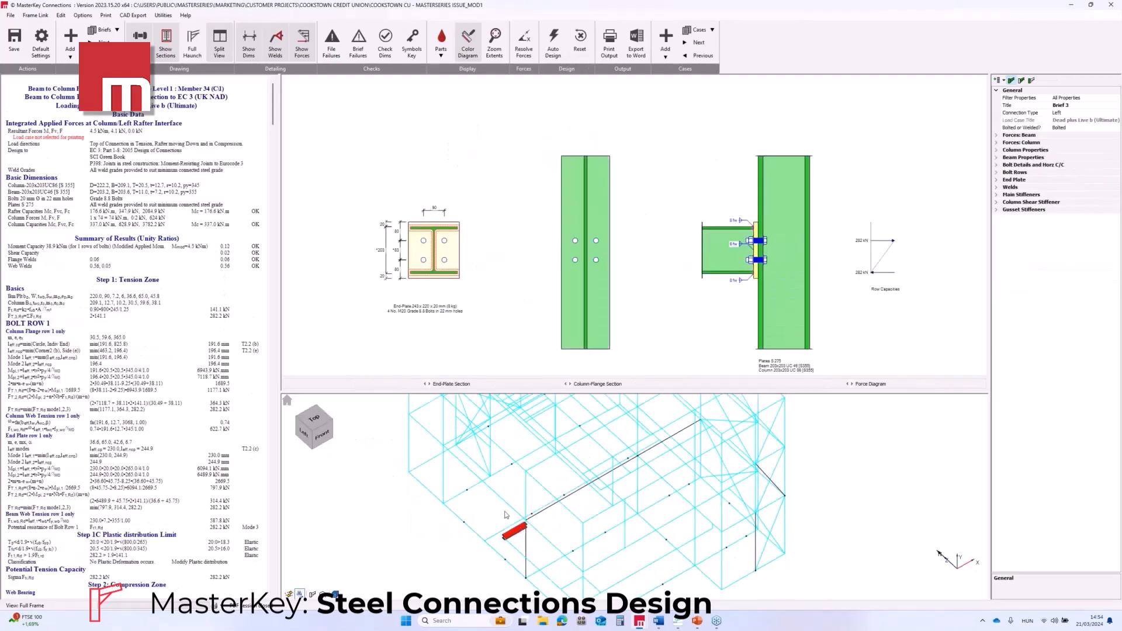
left_click(629, 461)
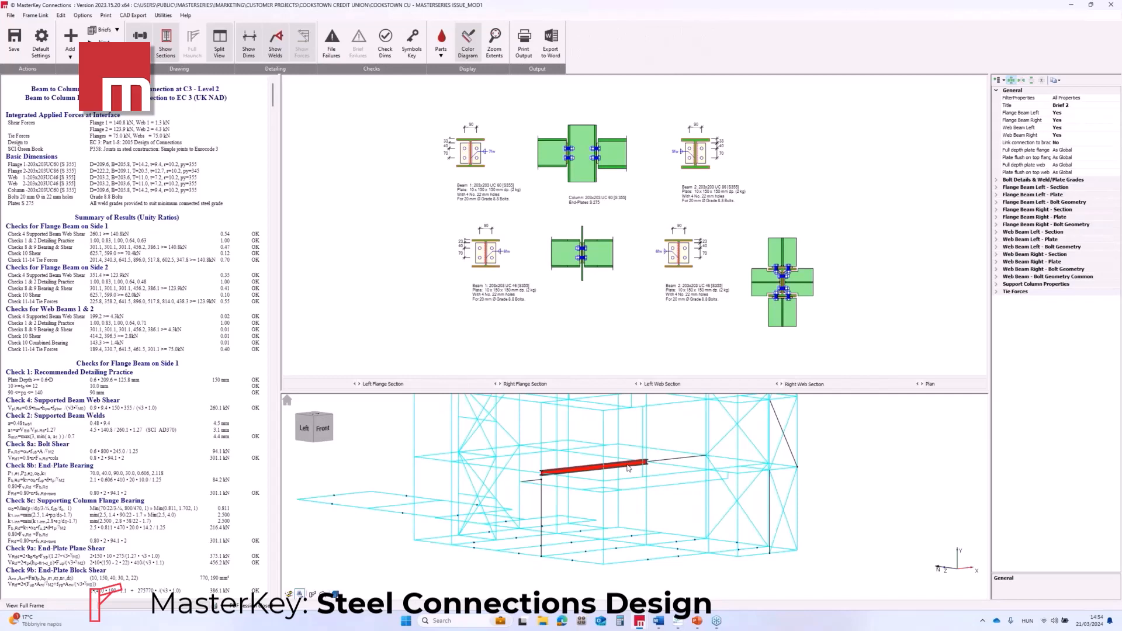
middle_click_drag(618, 456, 584, 442)
left_click(584, 442)
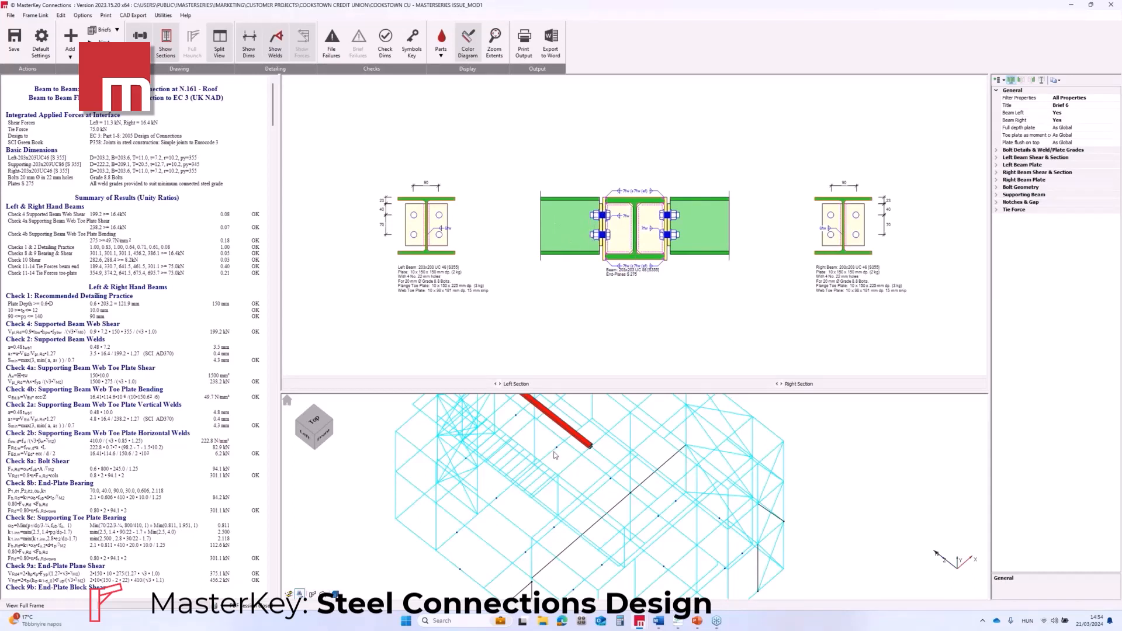
Step: Review the Level 1 column base plate connection and the vertical bracing connection at N.2
middle_click_drag(585, 585, 485, 535)
scroll(491, 504, "up", 3)
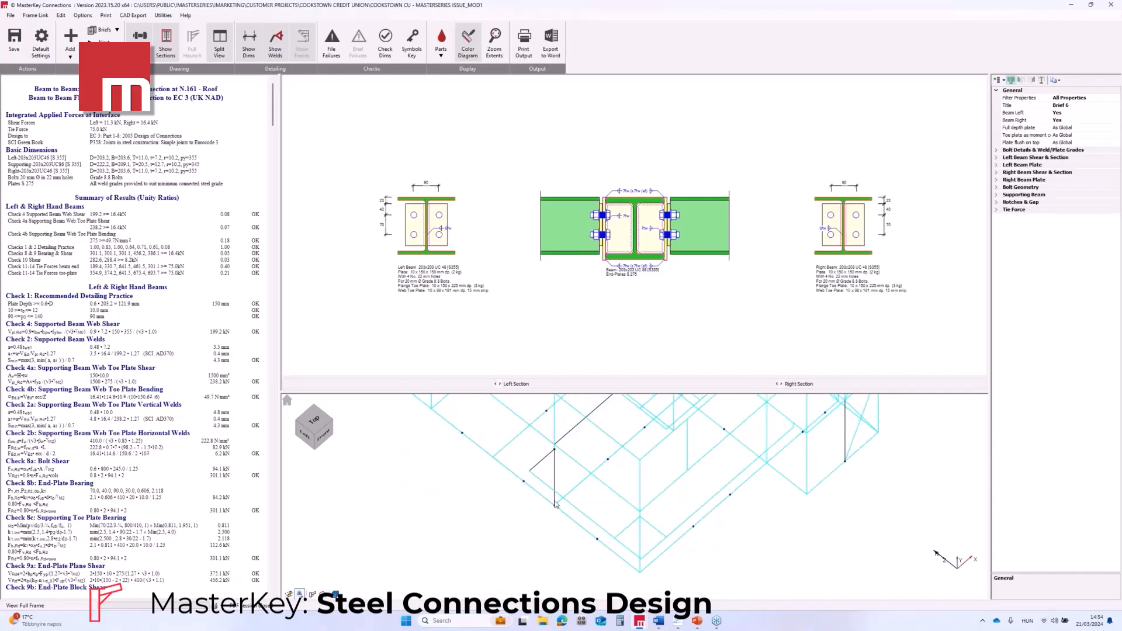
left_click(555, 504)
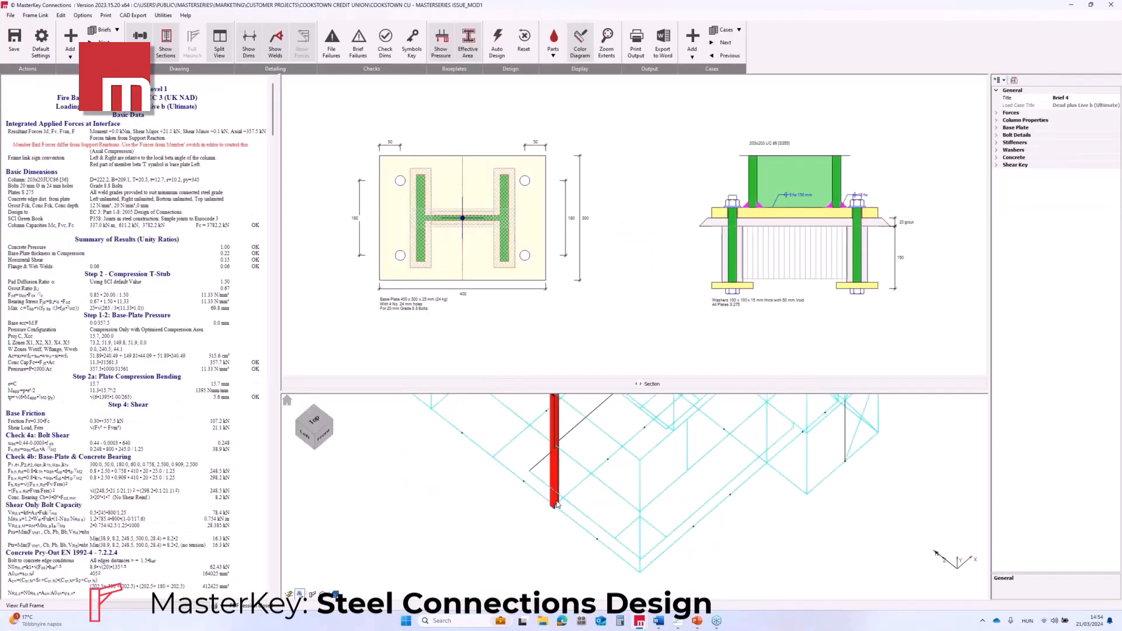
middle_click_drag(757, 514, 623, 509)
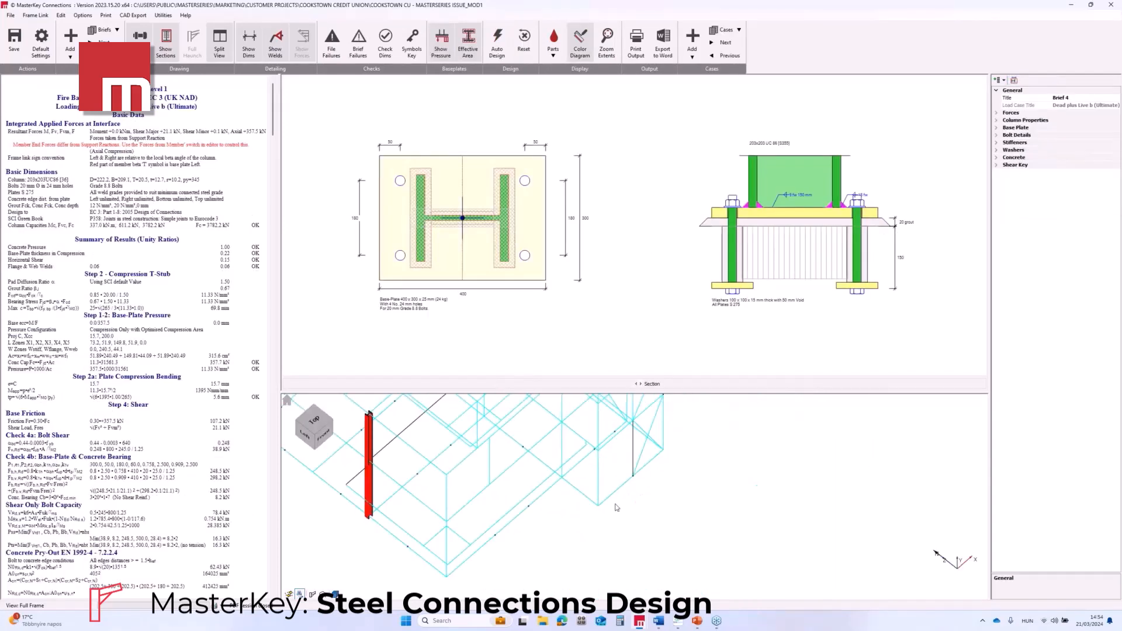
left_click(634, 474)
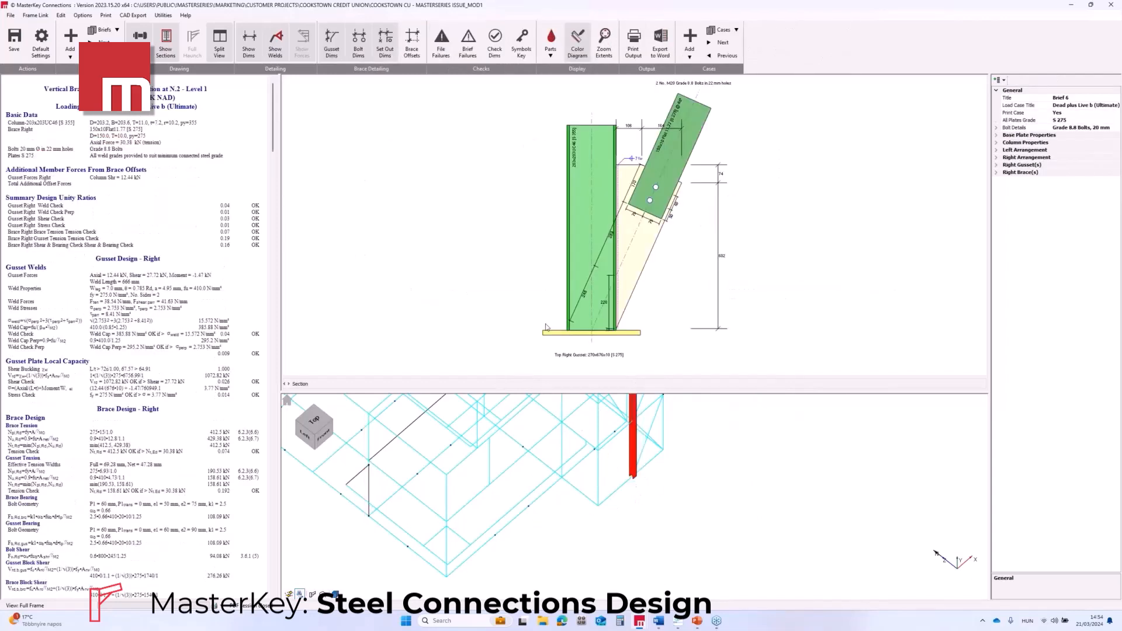
Step: Display the vertical bracing connection at E5 on Level 2 and inspect its gusset and brace drawing
middle_click_drag(707, 488, 604, 496)
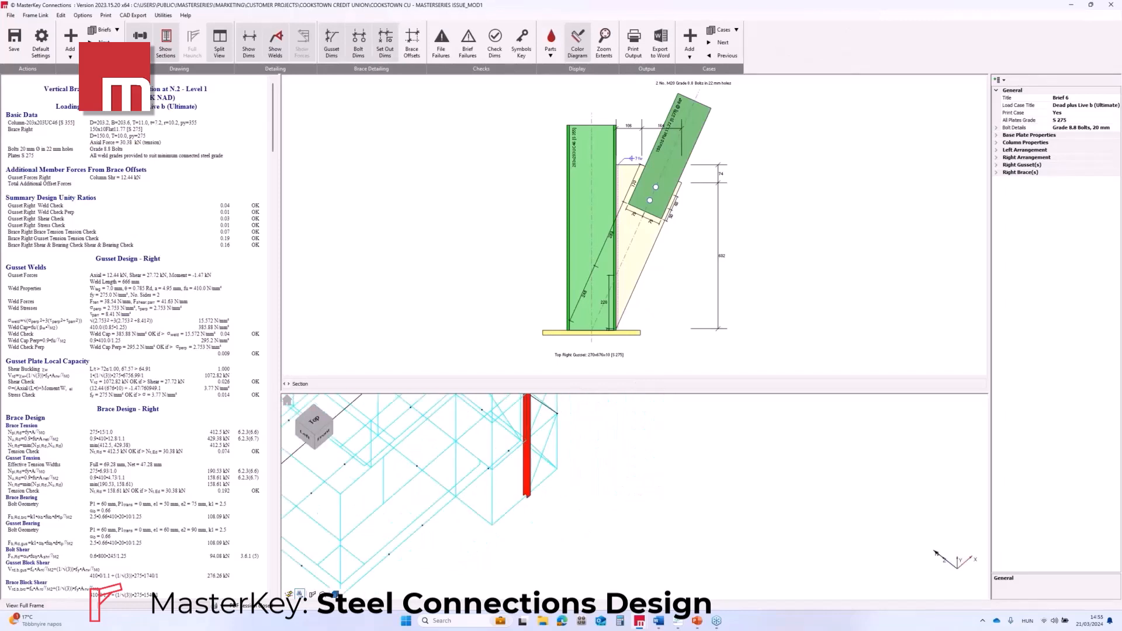
middle_click_drag(528, 508, 675, 447)
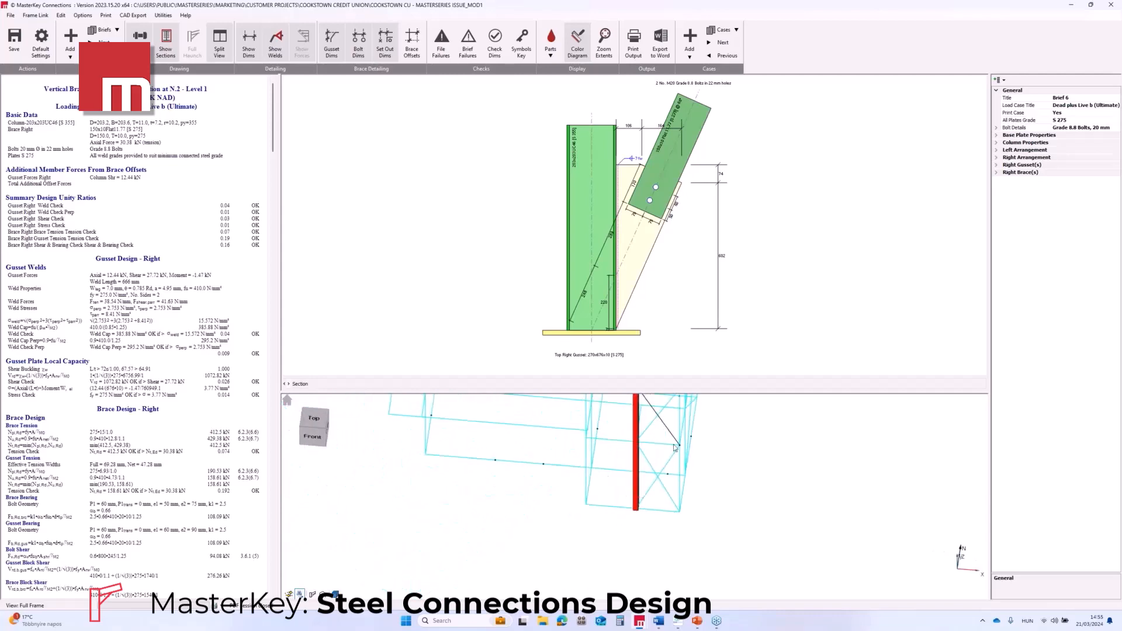
left_click(678, 445)
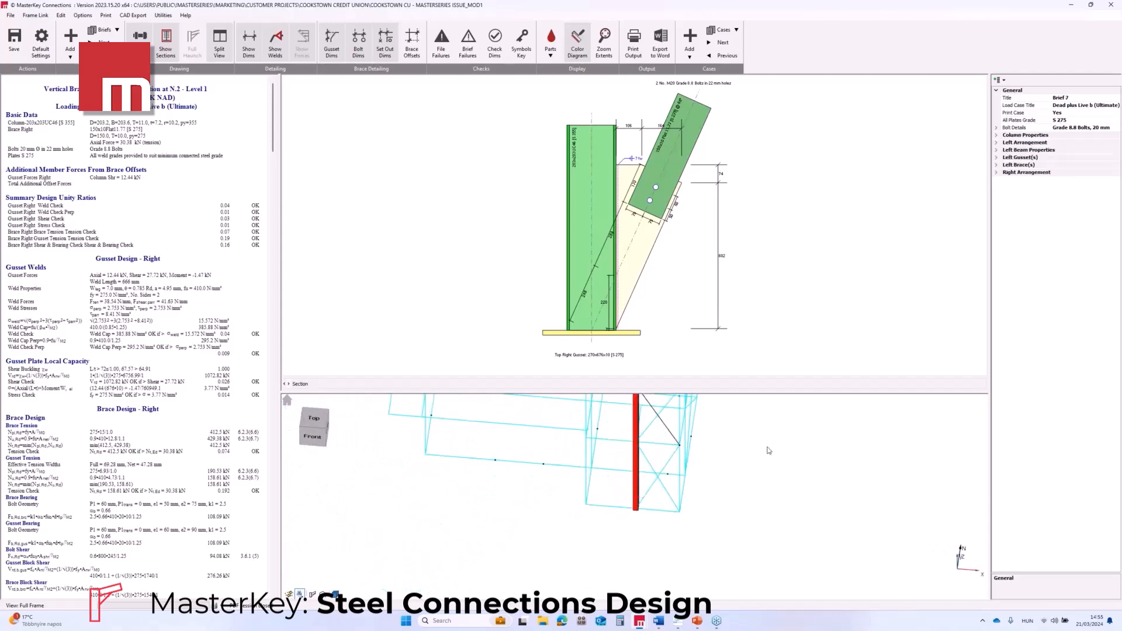
left_click(673, 417)
scroll(642, 170, "up", 3)
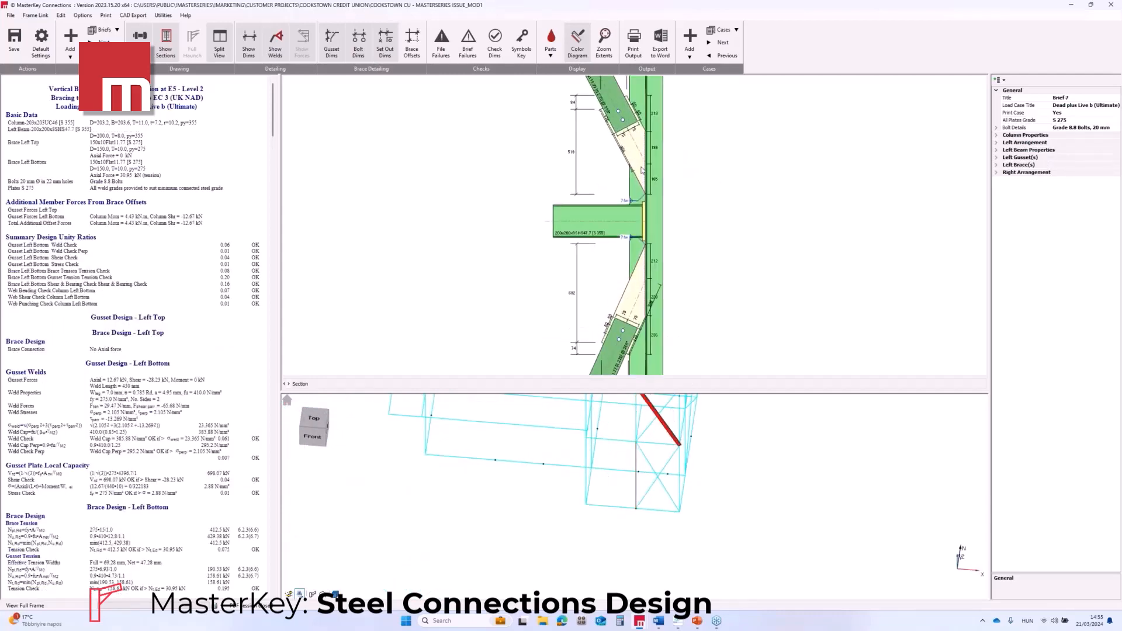
scroll(640, 181, "down", 3)
scroll(638, 190, "up", 3)
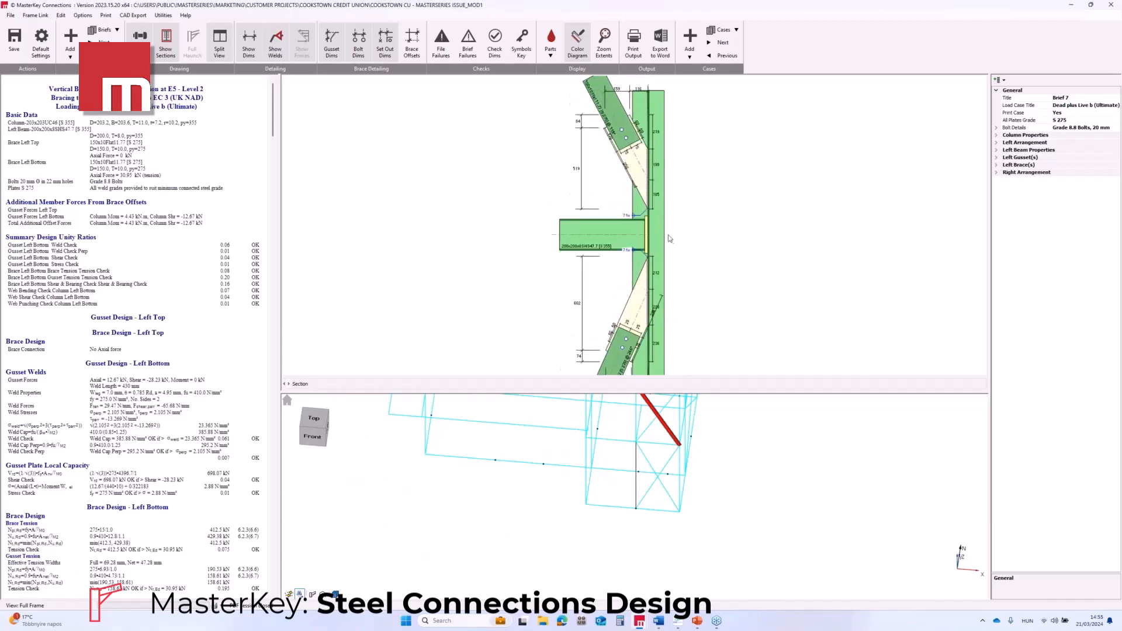
scroll(672, 188, "down", 3)
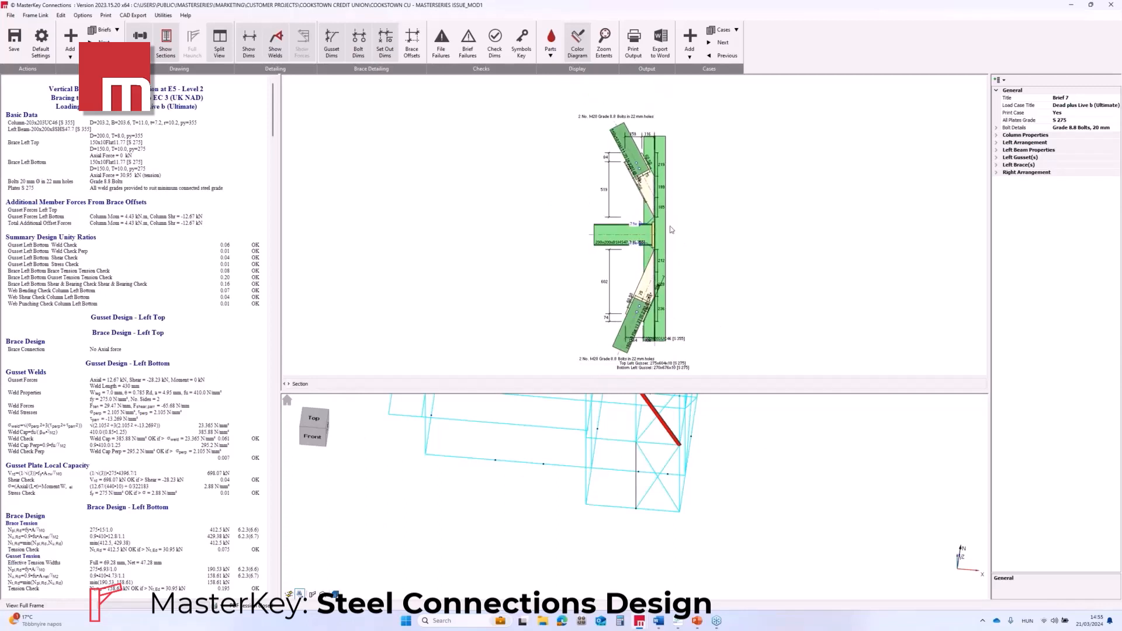
Step: Save the connections data file
key("ctrl+s")
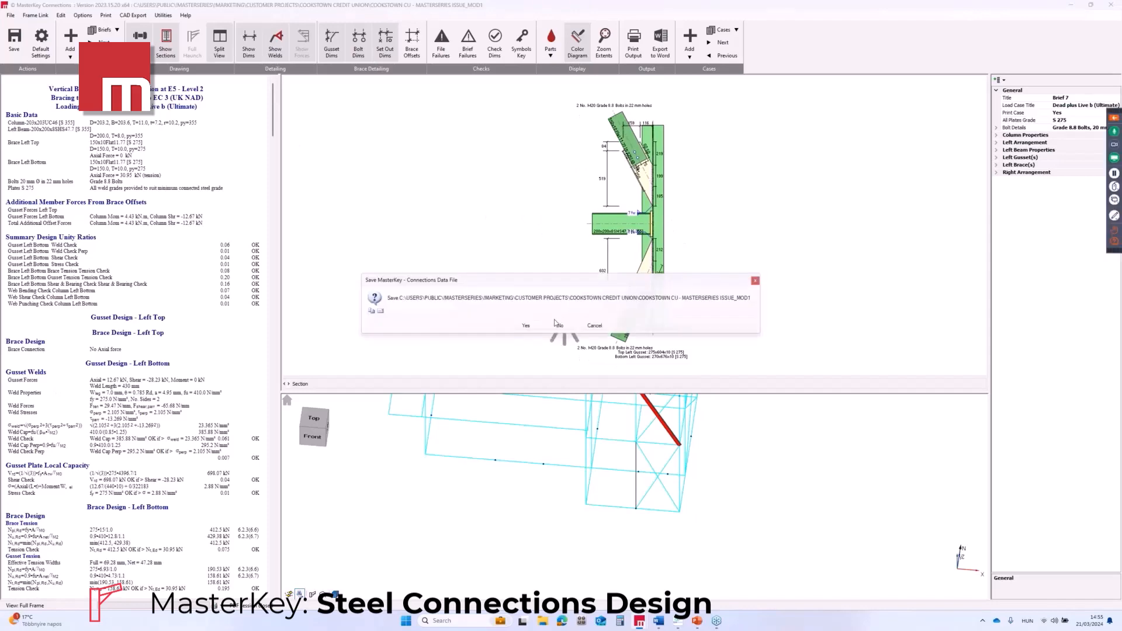
left_click(526, 326)
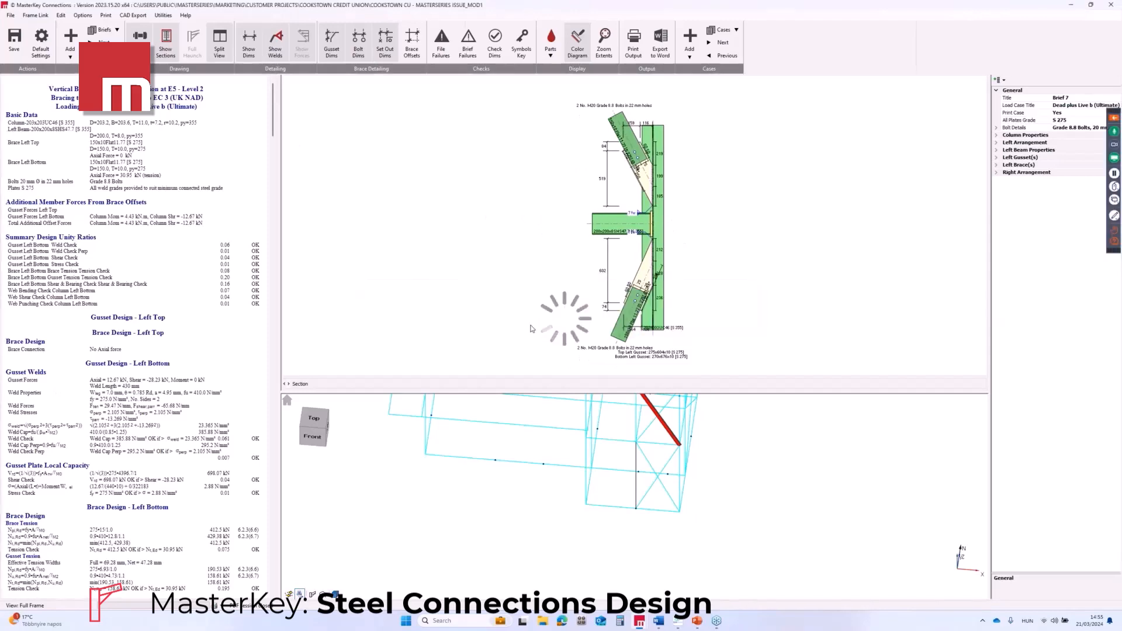
Step: Switch to BIMvision and examine the 3D IFC model of the steel frame from different angles
middle_click_drag(534, 355, 352, 377)
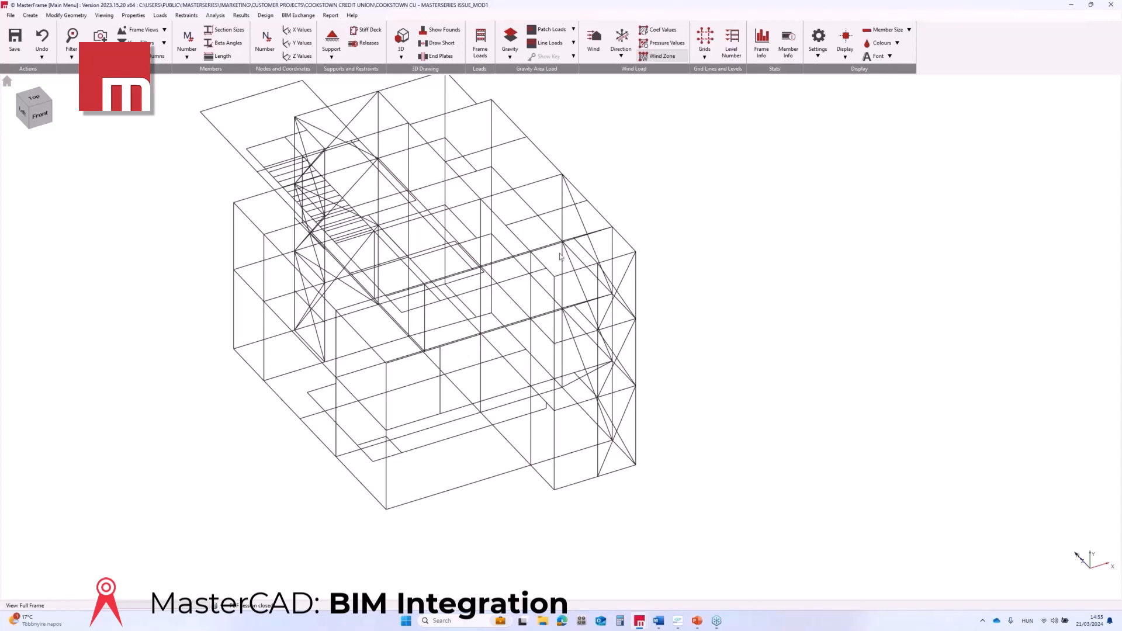
left_click(678, 624)
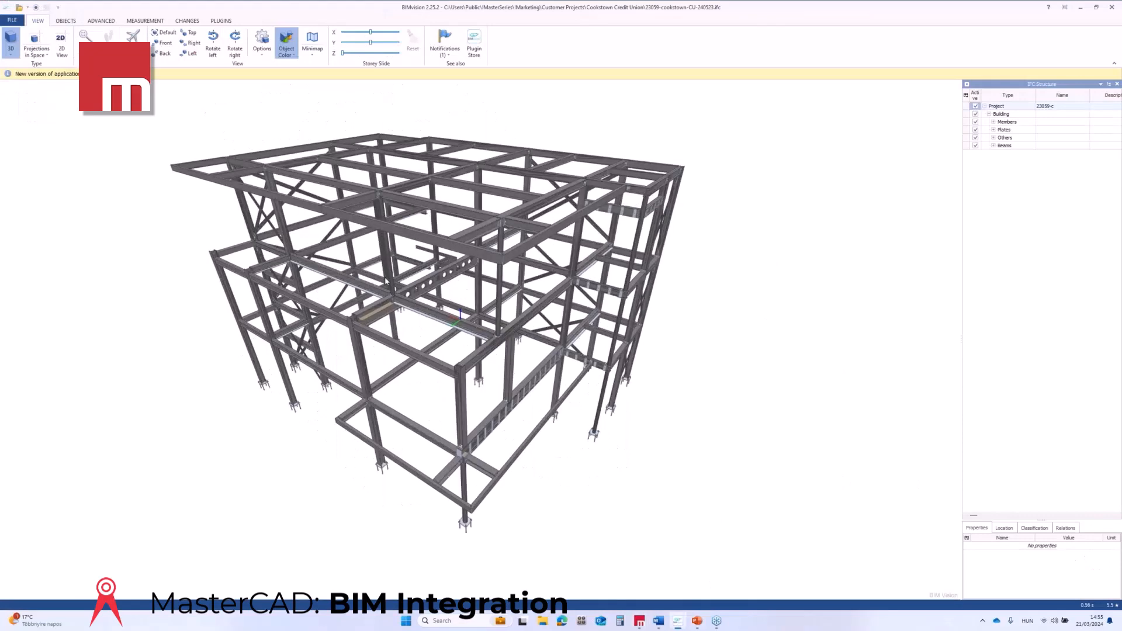
middle_click_drag(413, 273, 433, 259)
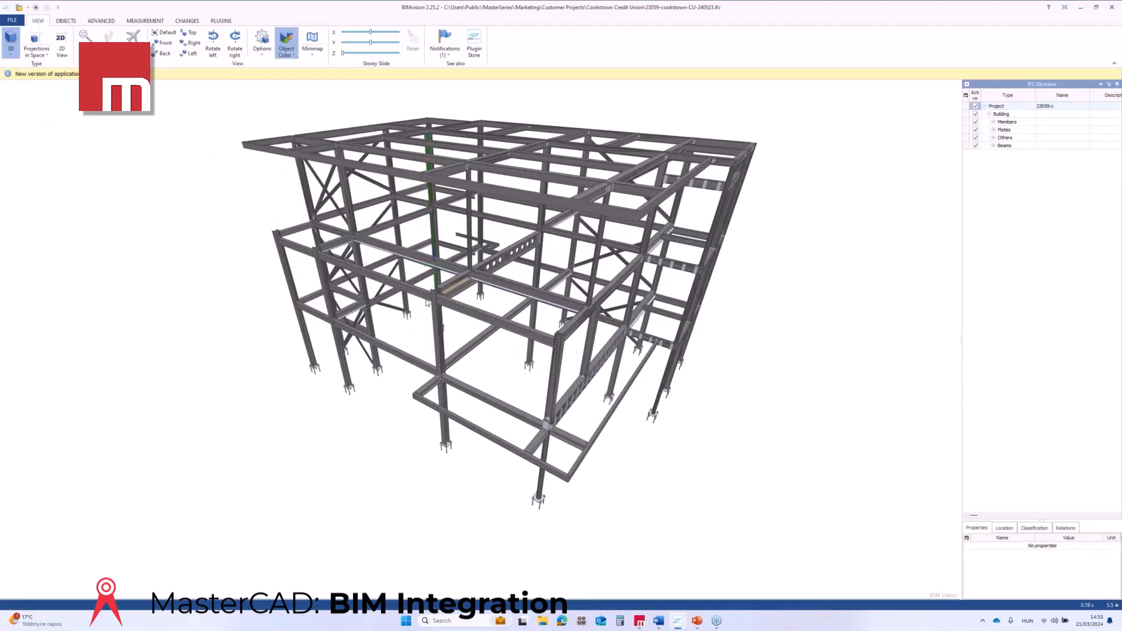
middle_click_drag(422, 299, 386, 313)
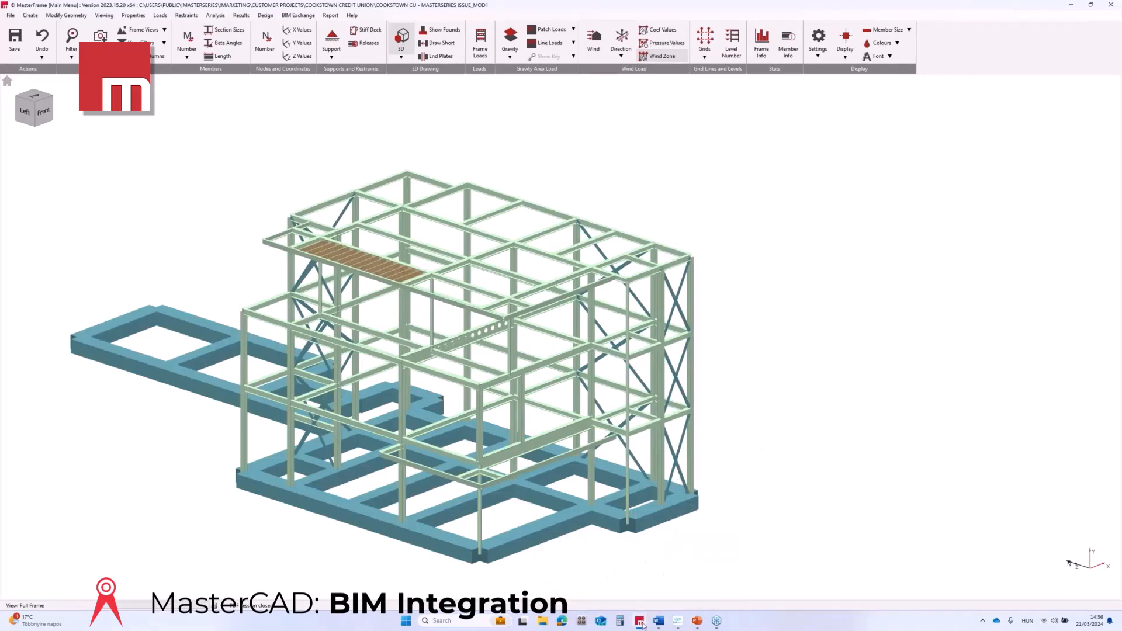
Step: Switch to MasterKey Masonry Design and review the cavity wall's setup dimensions and edge fixity settings
mouse_move(641, 625)
left_click(616, 581)
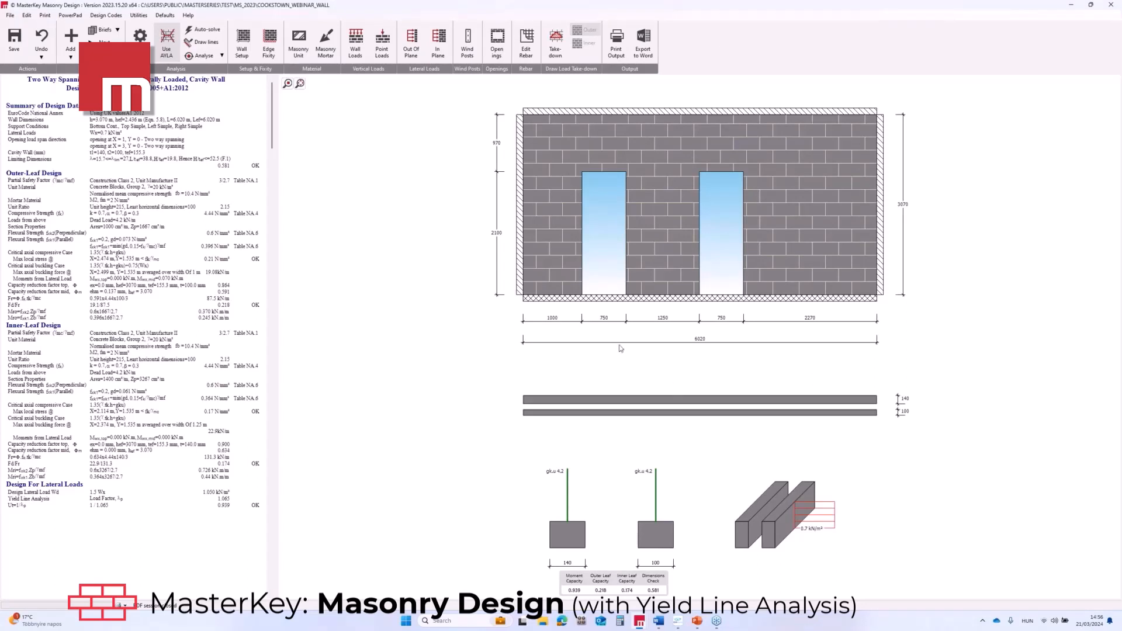
left_click(230, 39)
left_click_drag(450, 240, 337, 239)
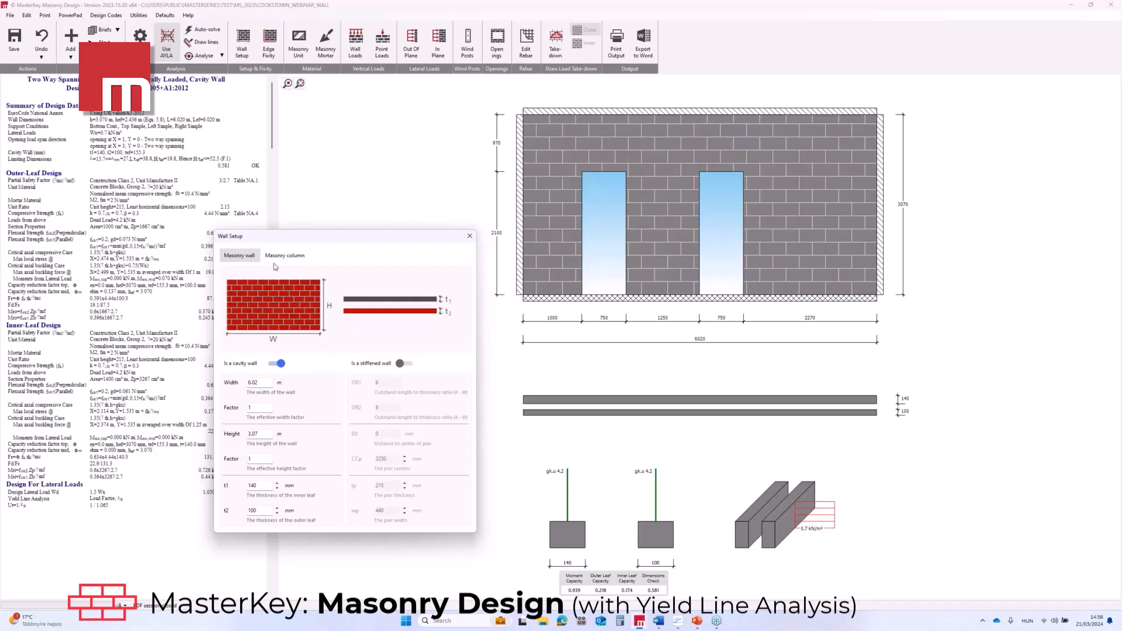
left_click(470, 237)
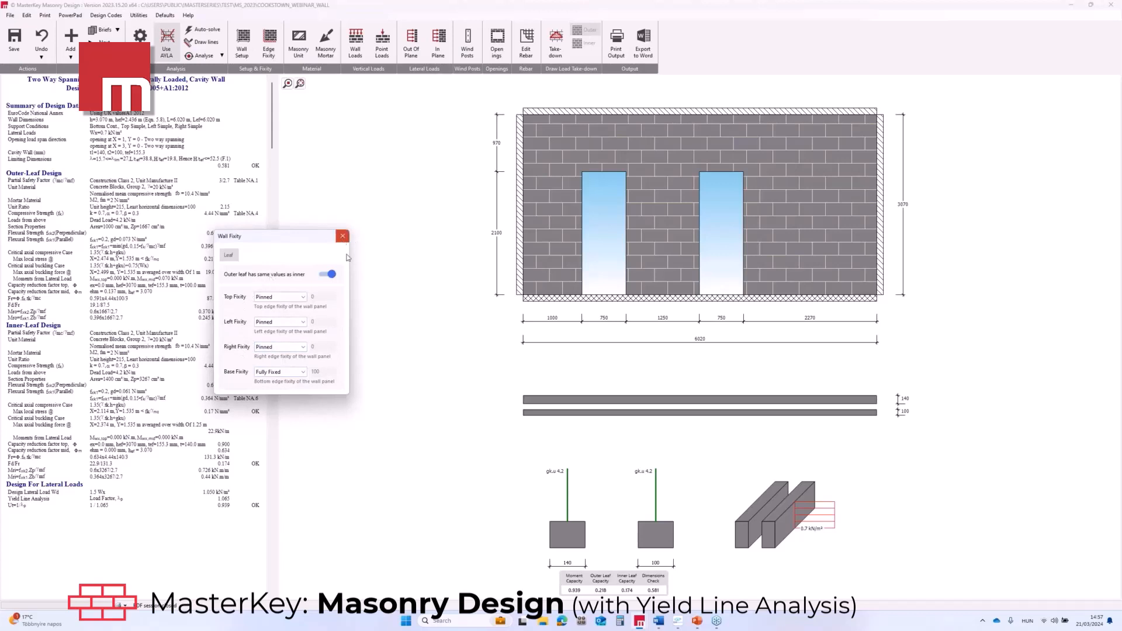
left_click(343, 236)
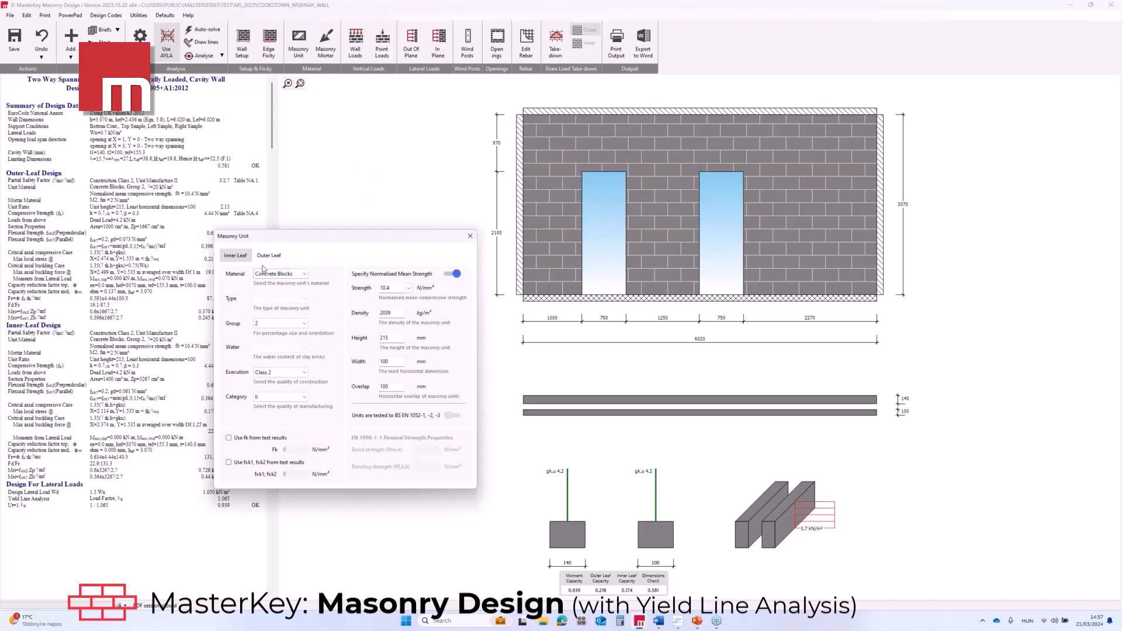
Step: Review the masonry unit material and strength properties for both the inner and outer leaf
left_click(236, 261)
left_click(269, 260)
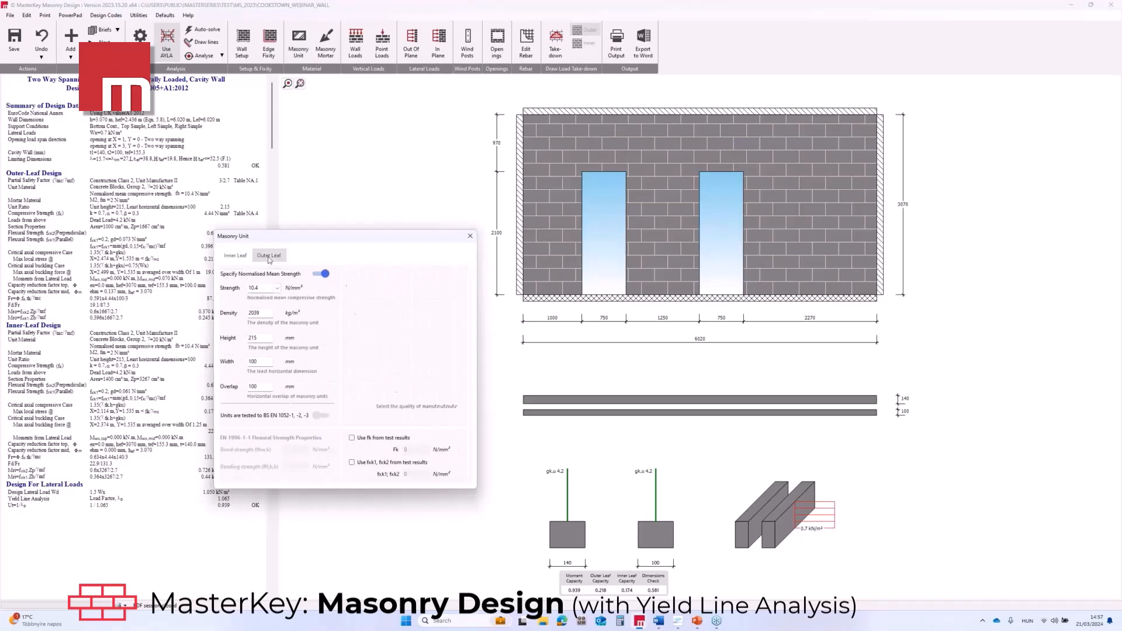
left_click(242, 258)
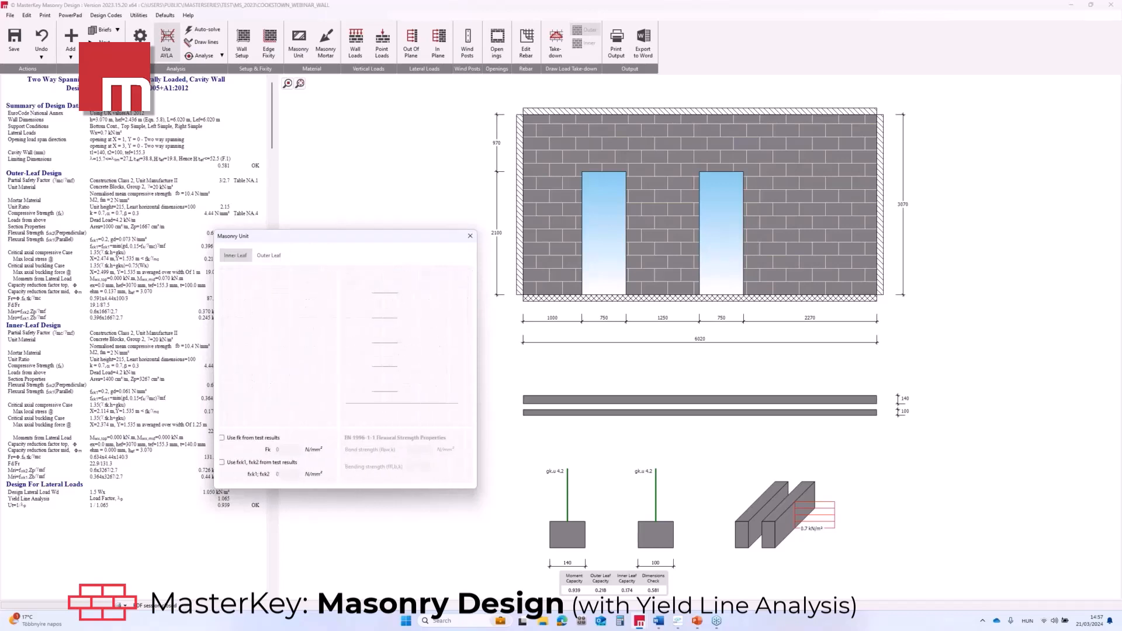
left_click(470, 236)
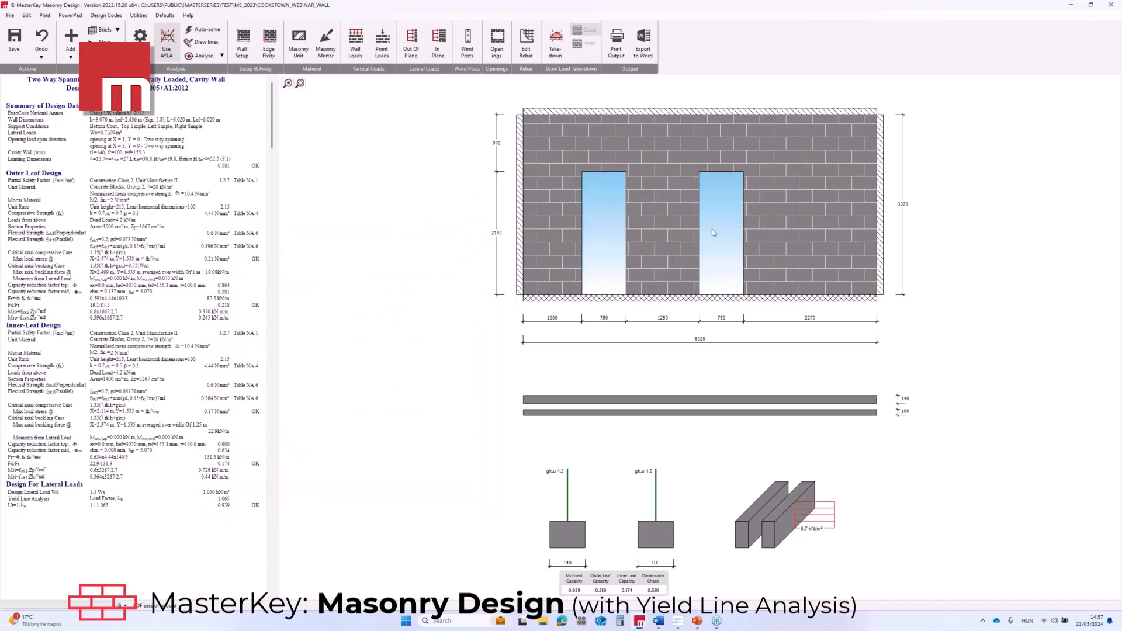
Step: Review the wall's basic out-of-plane loads and display the yield lines on the wall elevation
scroll(610, 309, "down", 1)
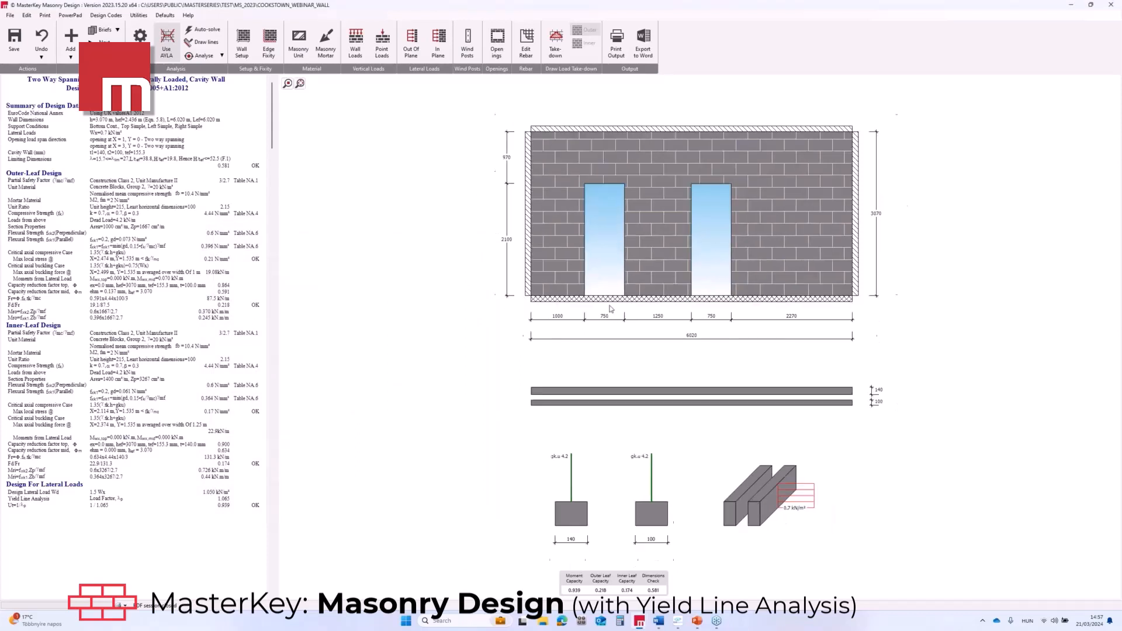
scroll(731, 522, "up", 1)
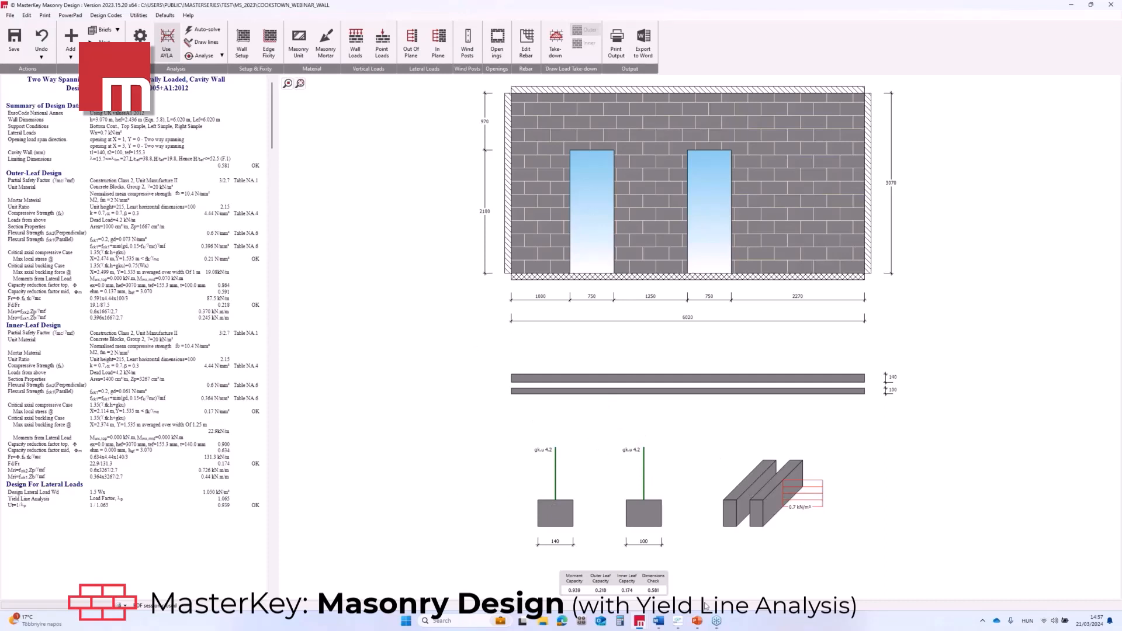
left_click(412, 41)
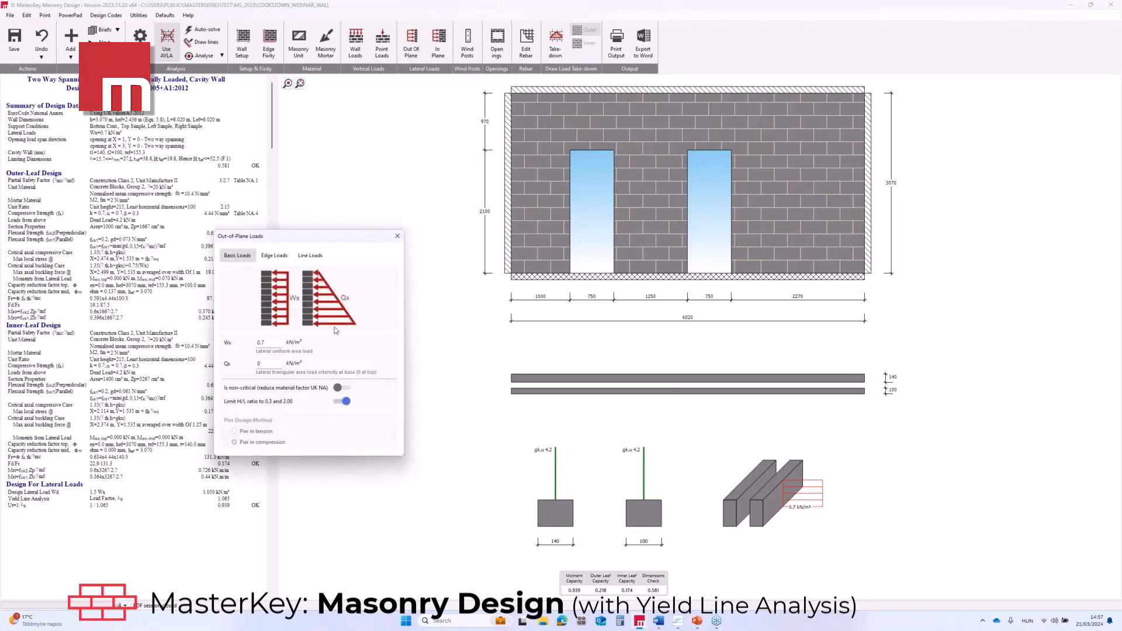
left_click(398, 238)
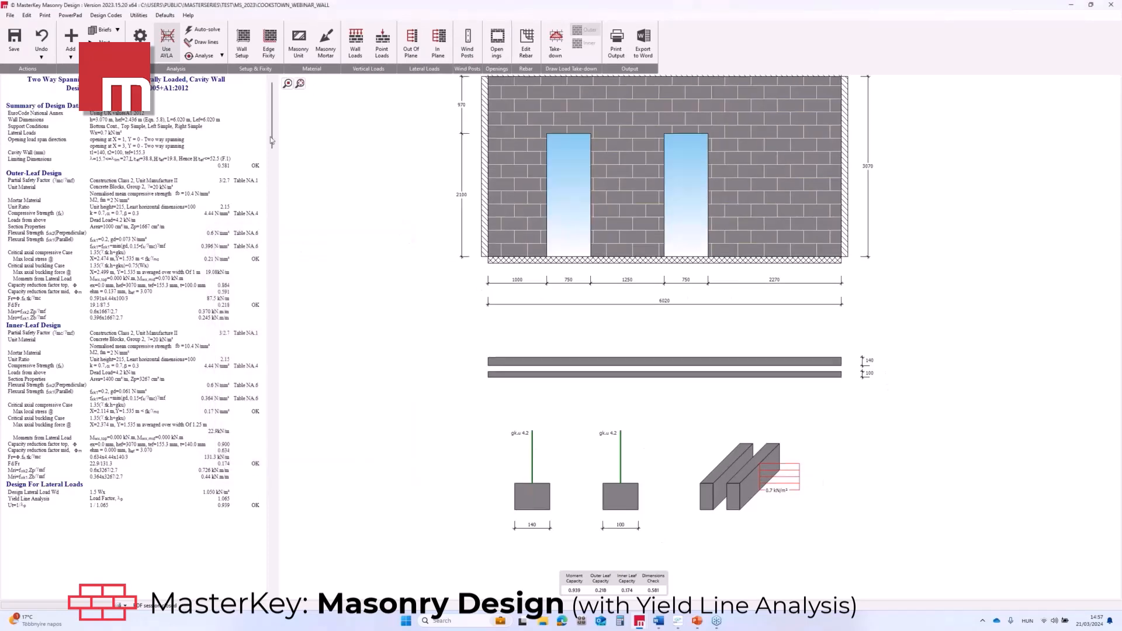
left_click(201, 44)
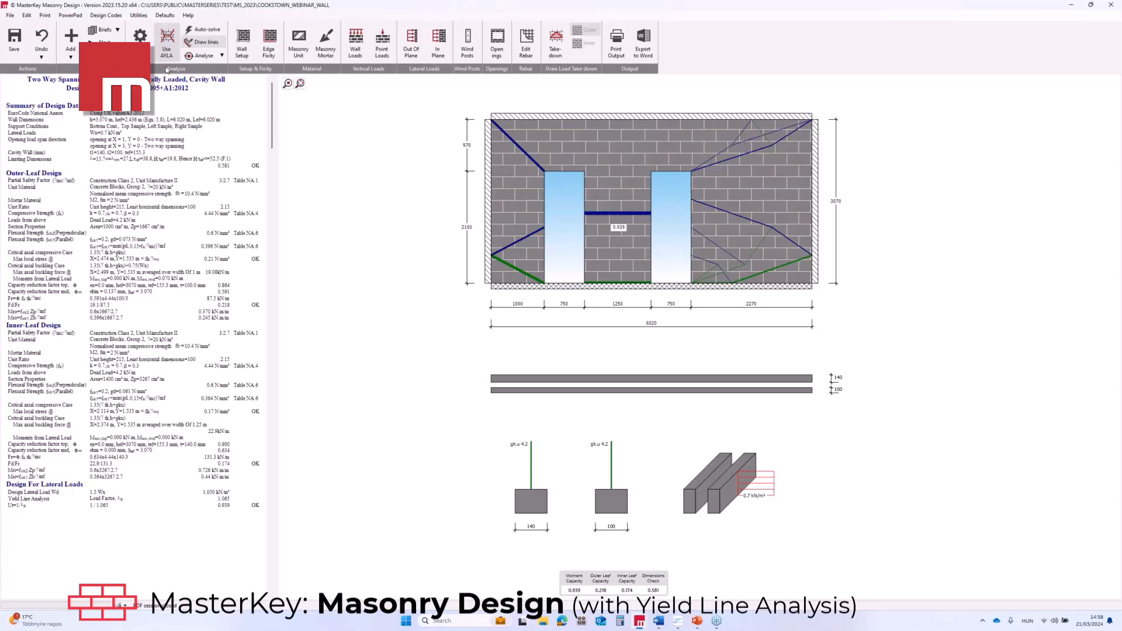
Step: Turn off the AYLA yield line analysis and set the opening design method to main panels spanning horizontally
left_click(168, 39)
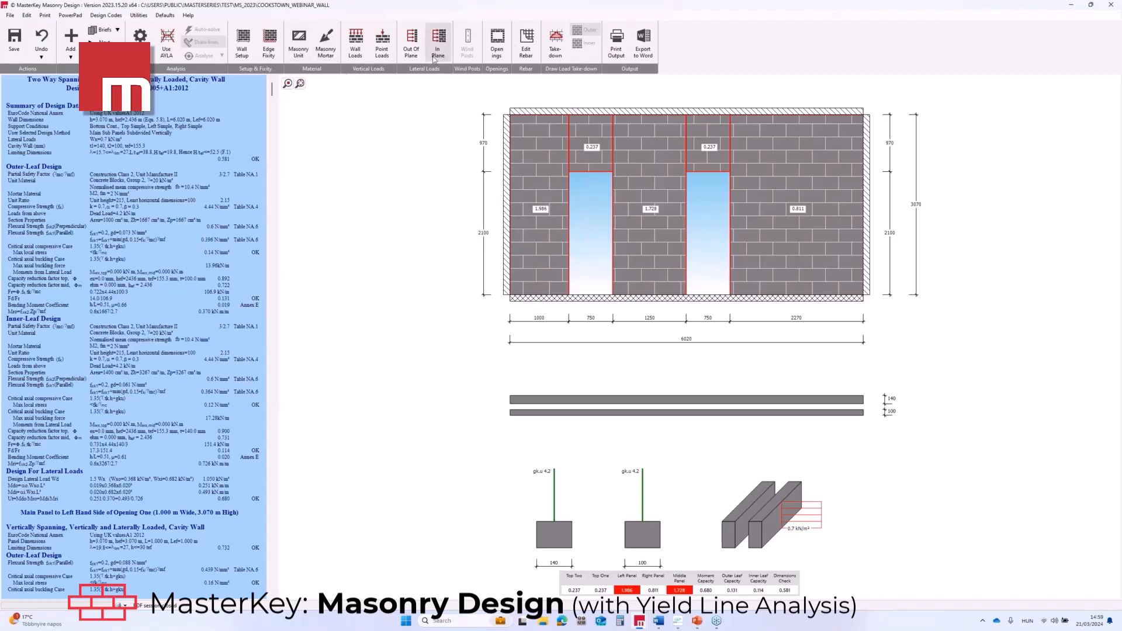
left_click(493, 42)
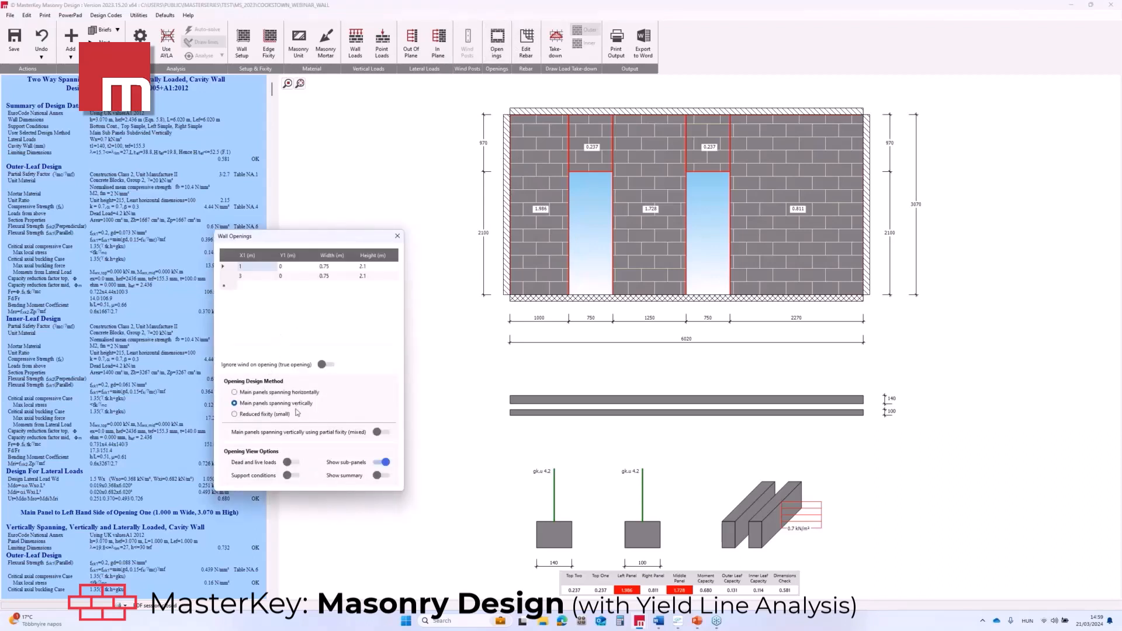
left_click(241, 392)
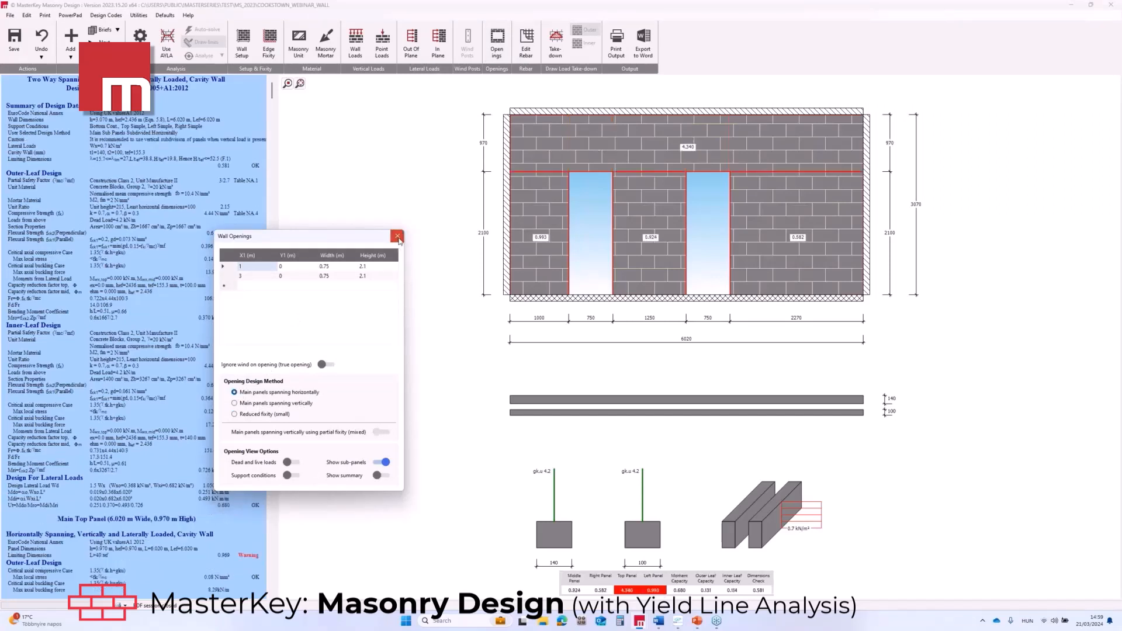
key("Escape")
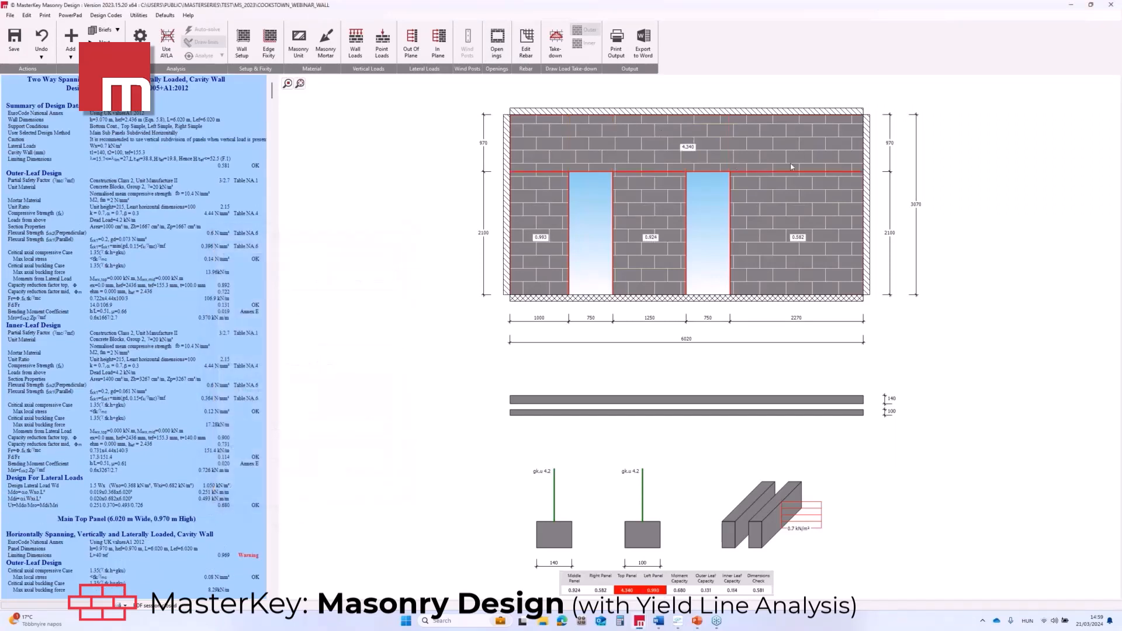